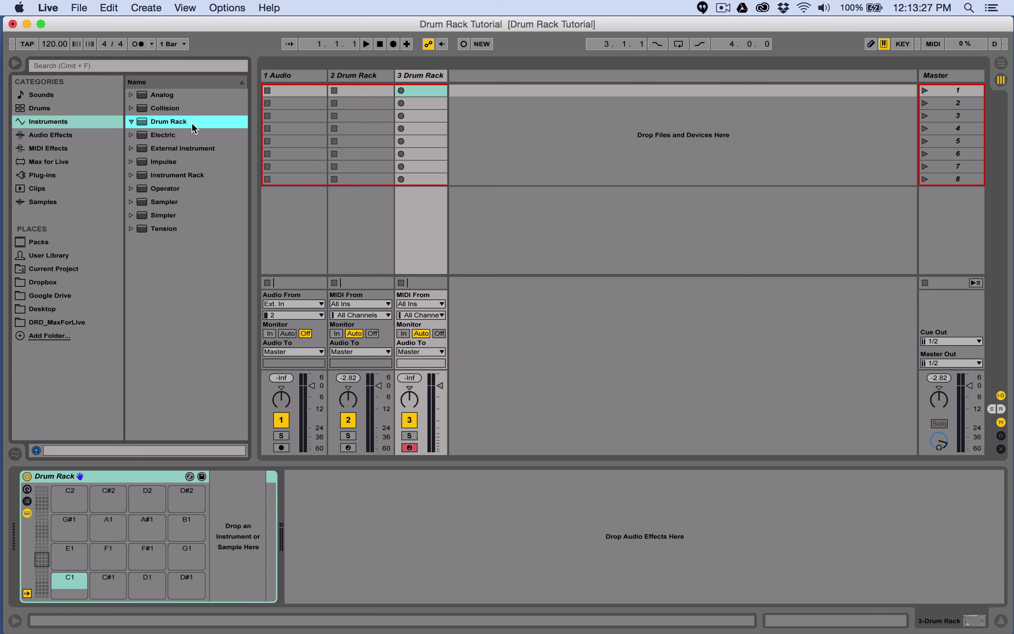
Examine the Analog presets and the Drum Rack entry in the browser's Instruments category.
click(131, 108)
click(131, 95)
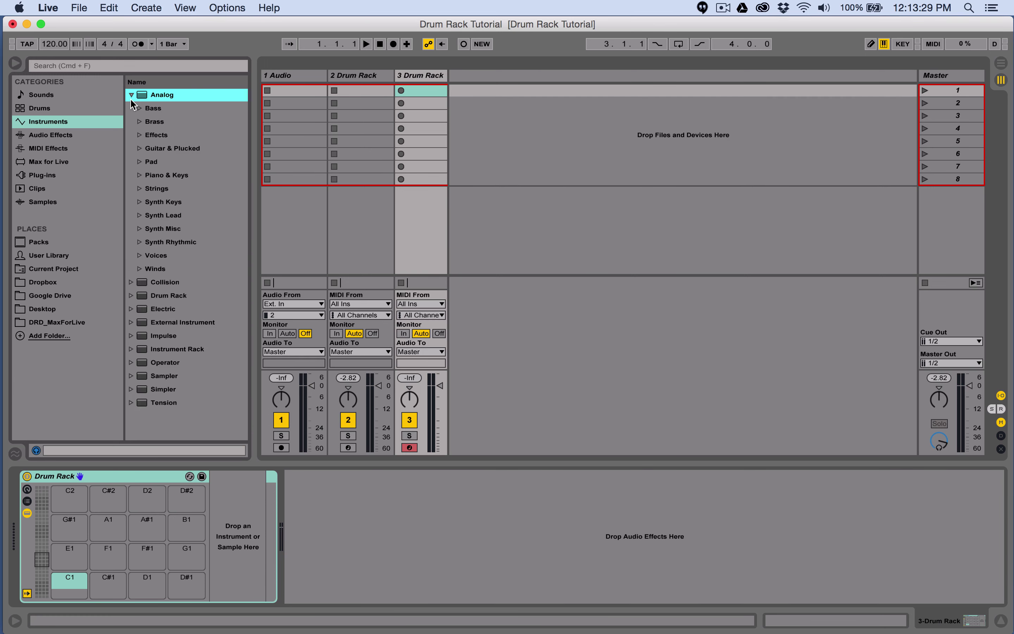
click(130, 97)
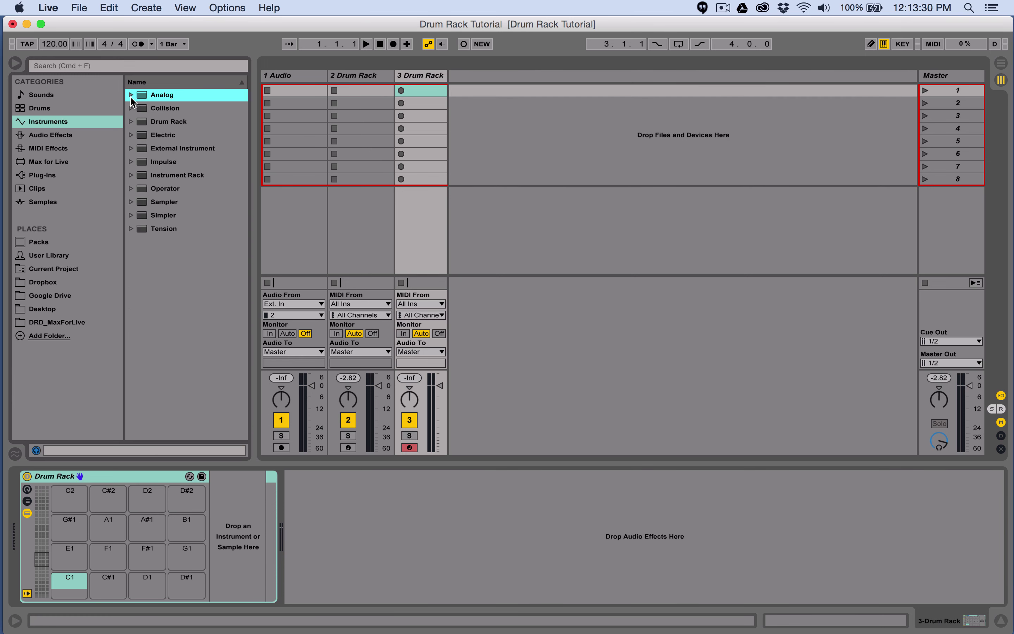
click(129, 121)
click(118, 127)
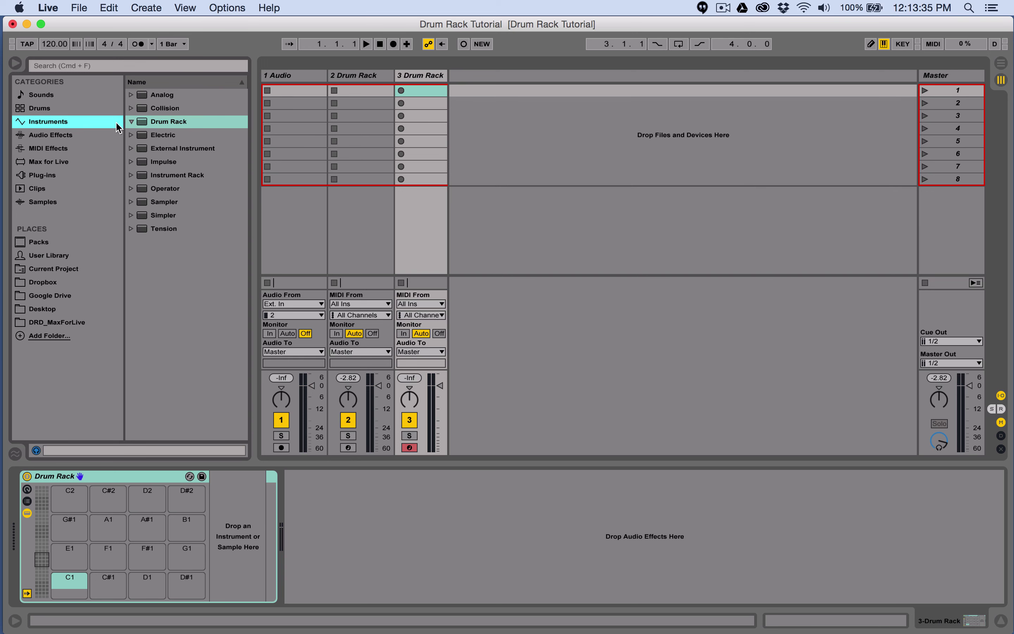
click(130, 123)
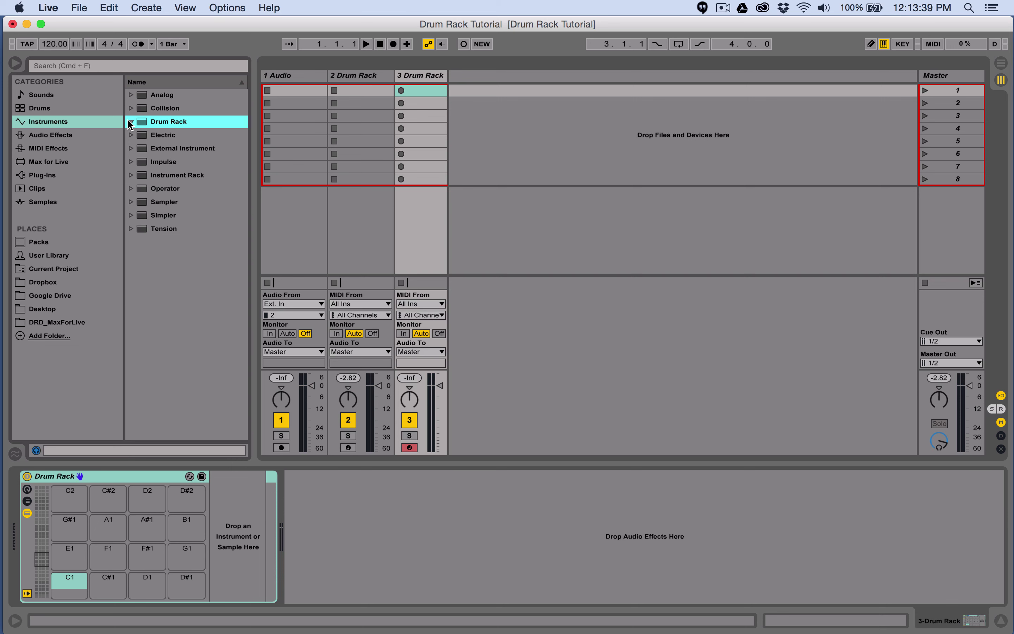
click(58, 127)
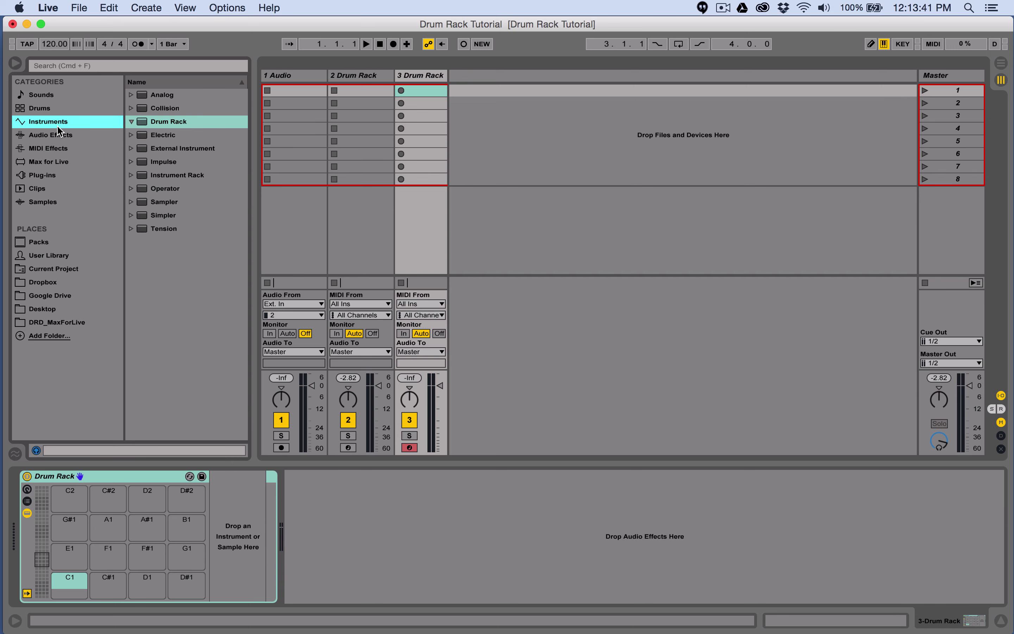
Browse the Drums category's presets and preview Cabasa.adg.
click(42, 110)
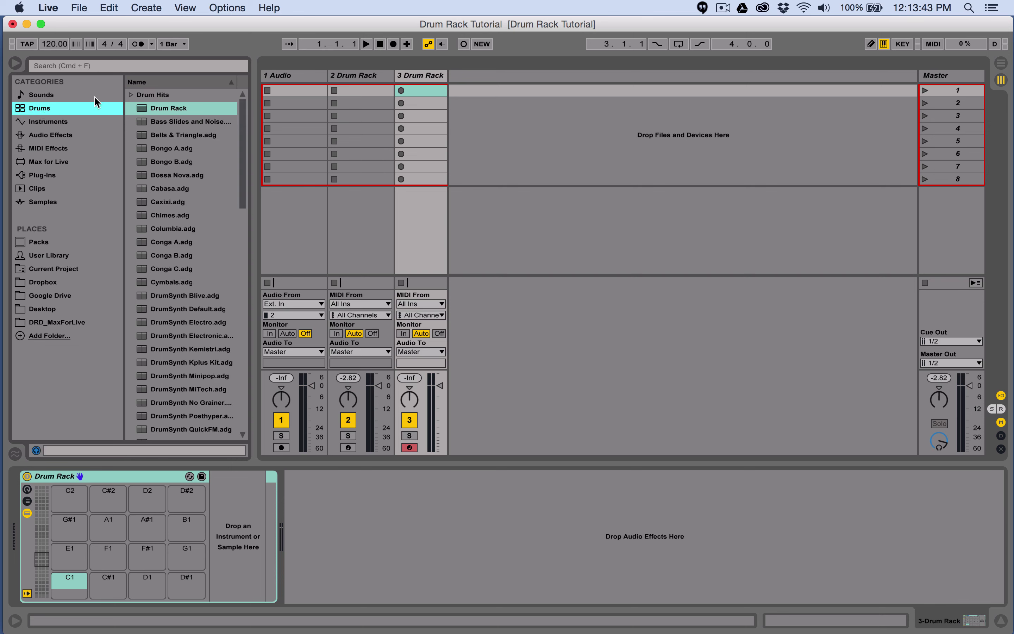
scroll(176, 187, down, 15)
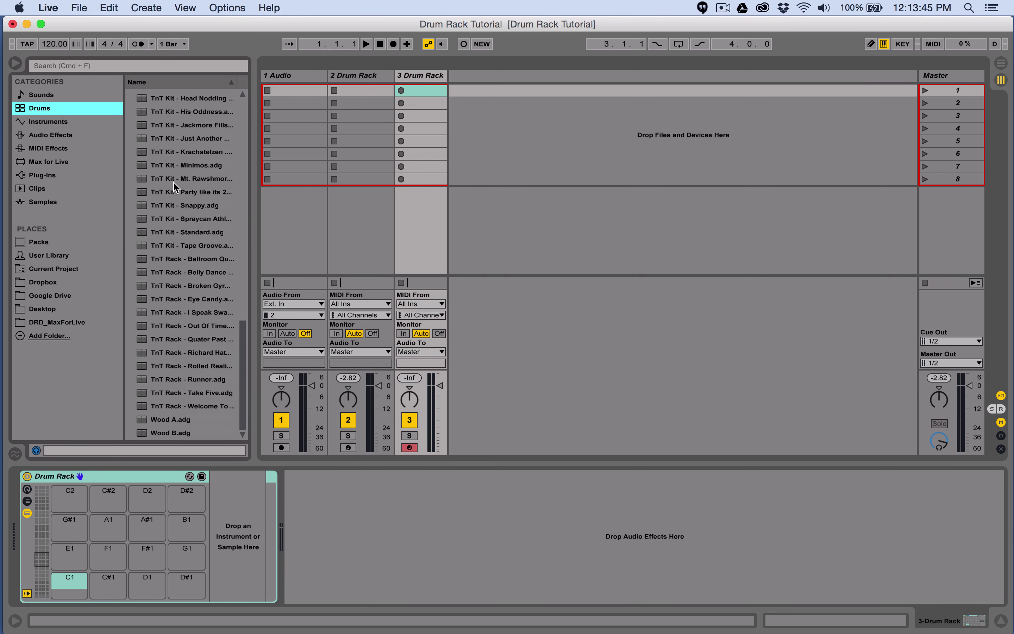
scroll(176, 188, up, 15)
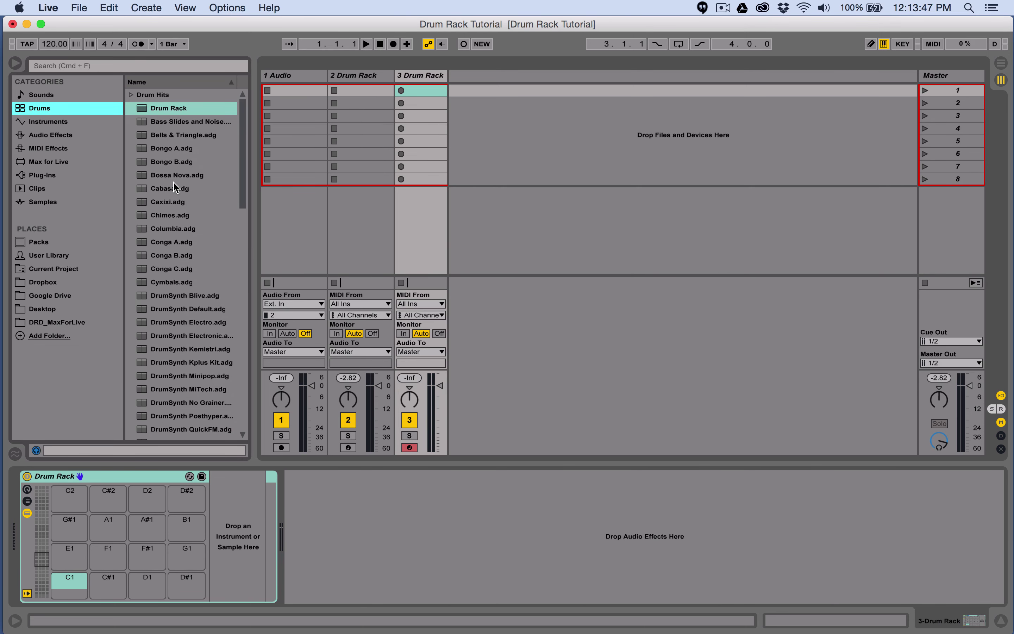
click(152, 193)
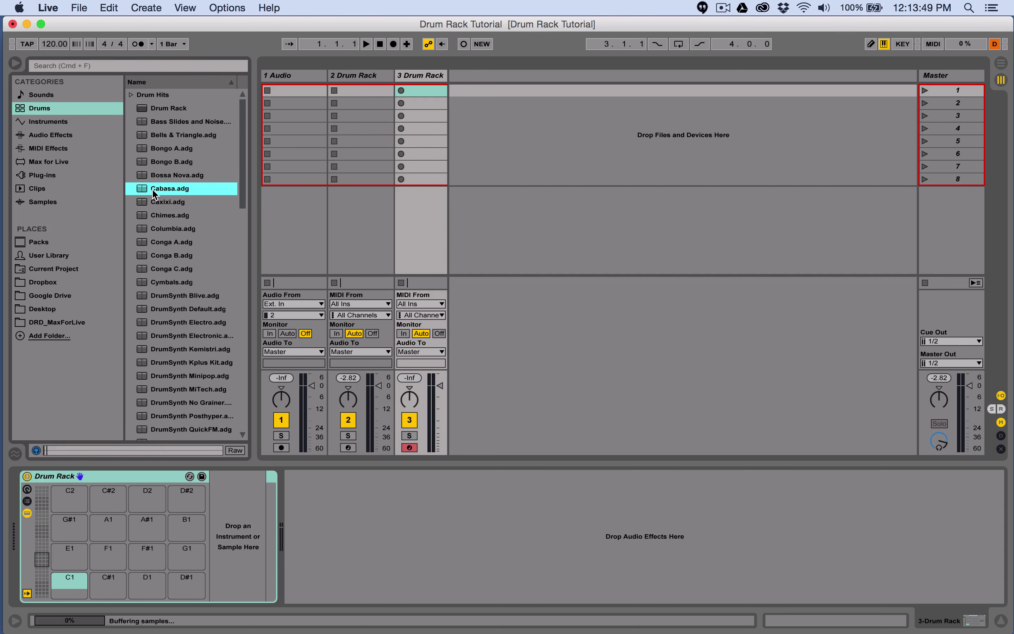
Load the Kit-Core 909.adg preset onto the third track and select its Kick 909 pad.
scroll(193, 359, down, 9)
scroll(193, 359, down, 8)
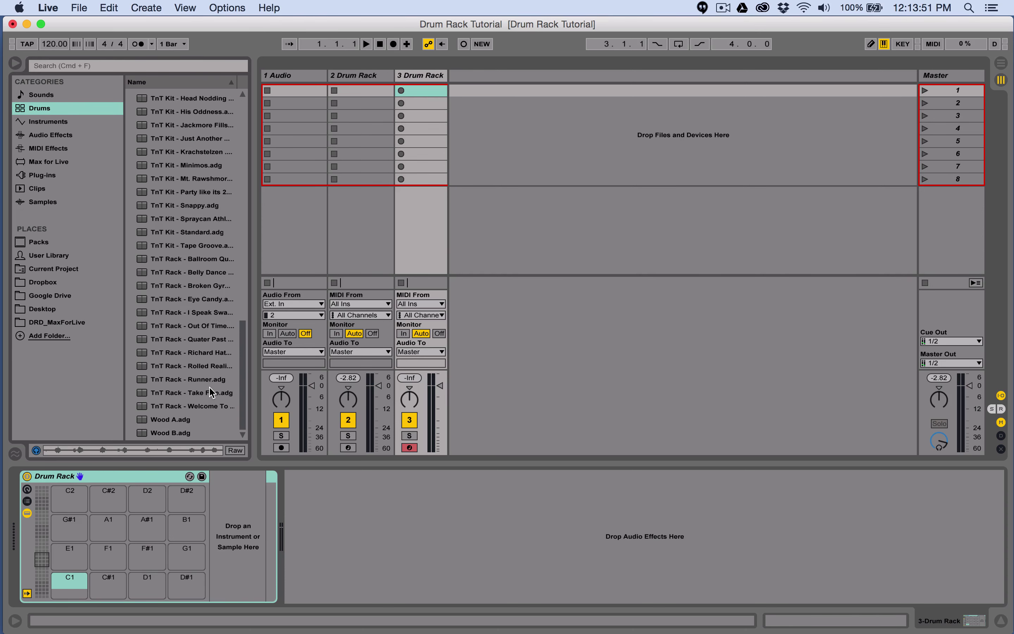
scroll(211, 392, up, 10)
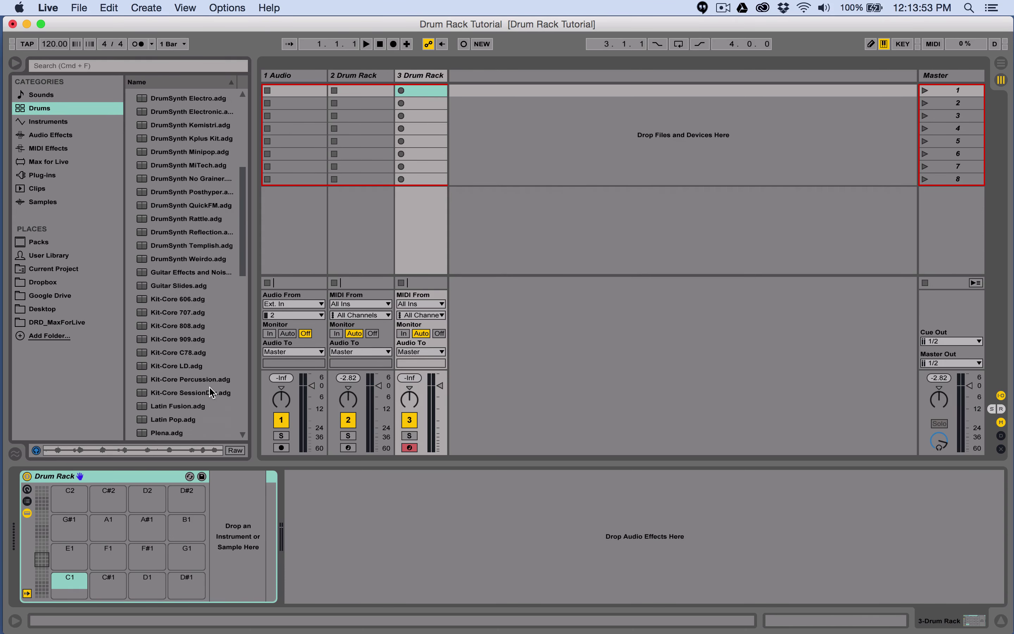
drag(171, 348, 417, 71)
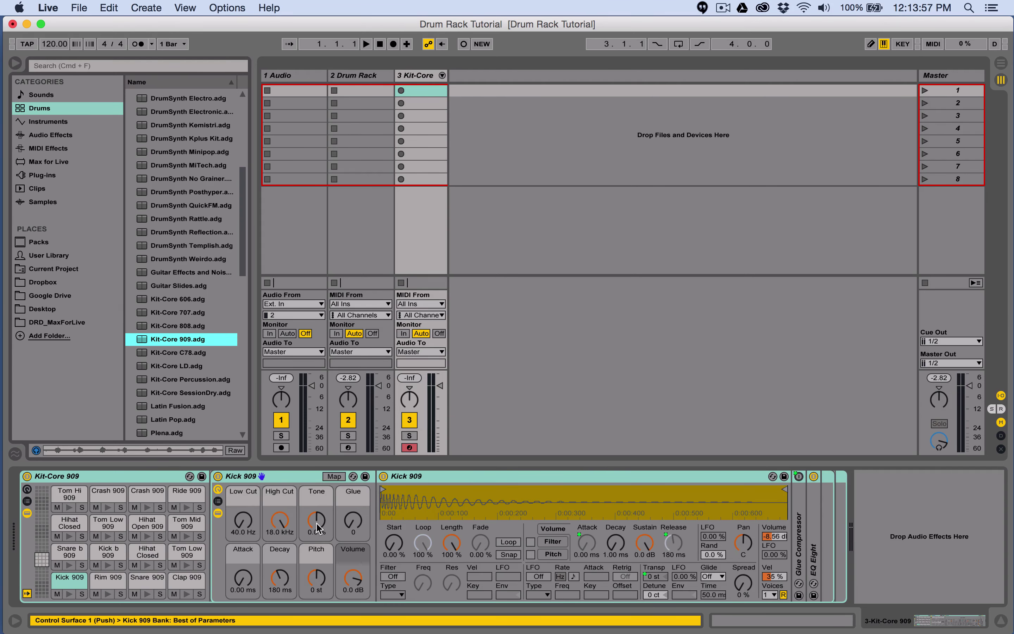
click(84, 581)
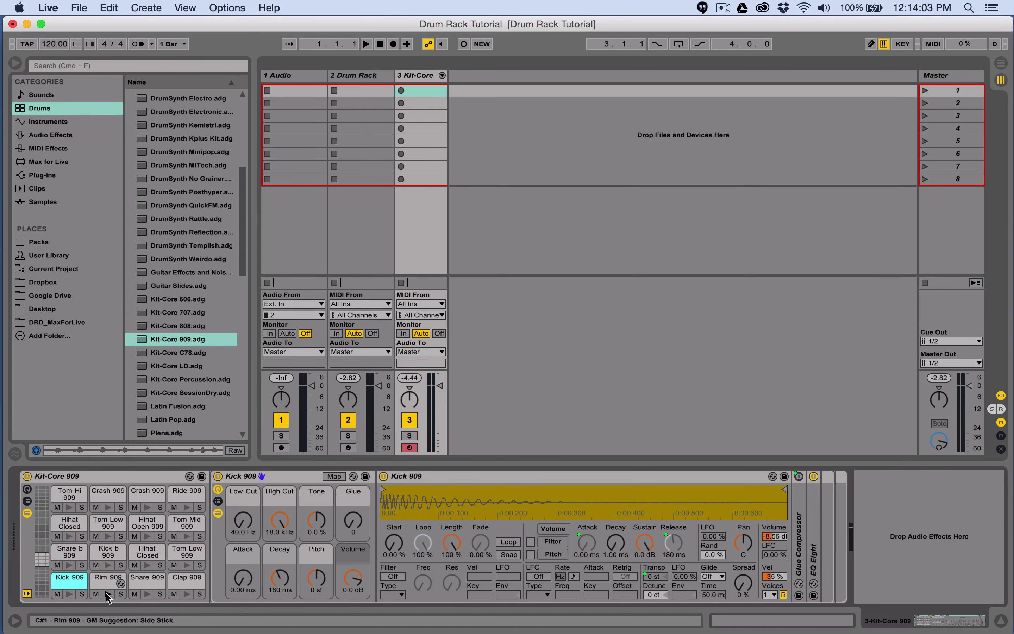
Delete the Kit-Core 909 rack and the third track that held it.
click(55, 478)
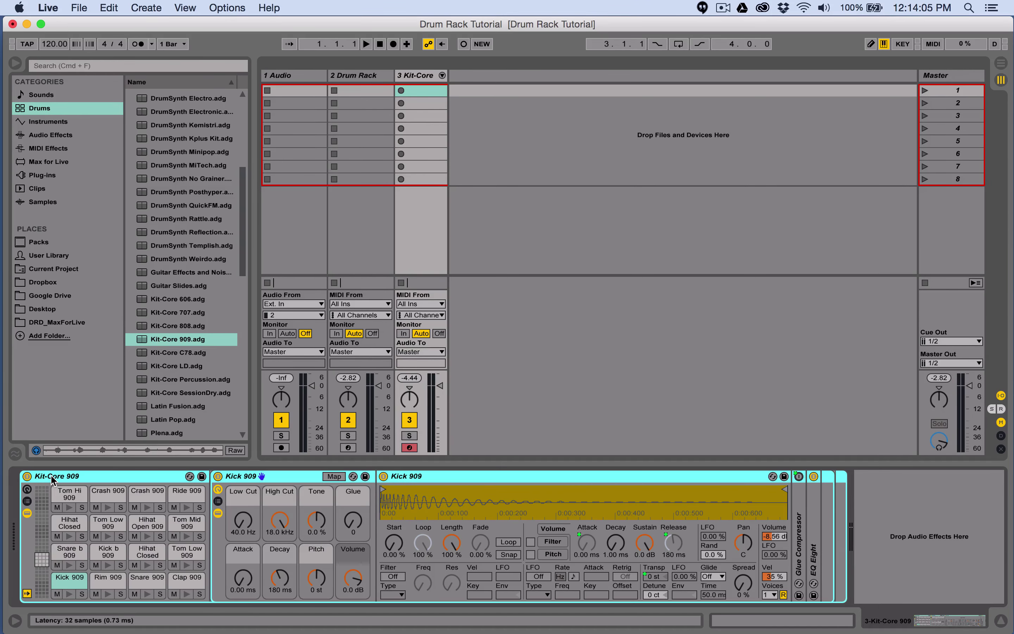
key(Delete)
click(441, 76)
key(Delete)
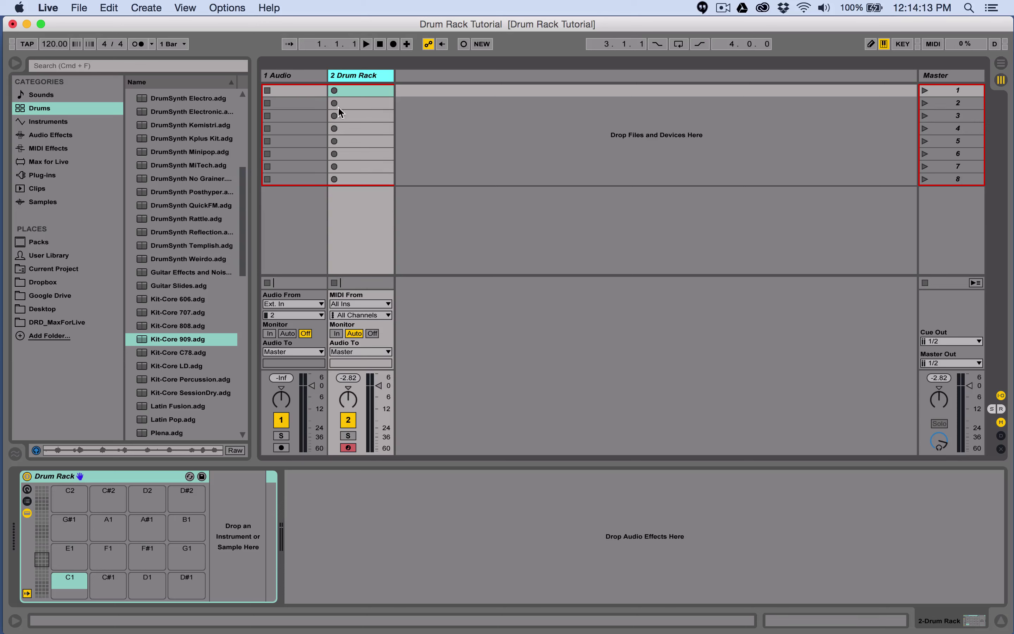
Show the Drum Rack's macro controls and chain list, and try hot-swap mode on pad D1.
click(26, 490)
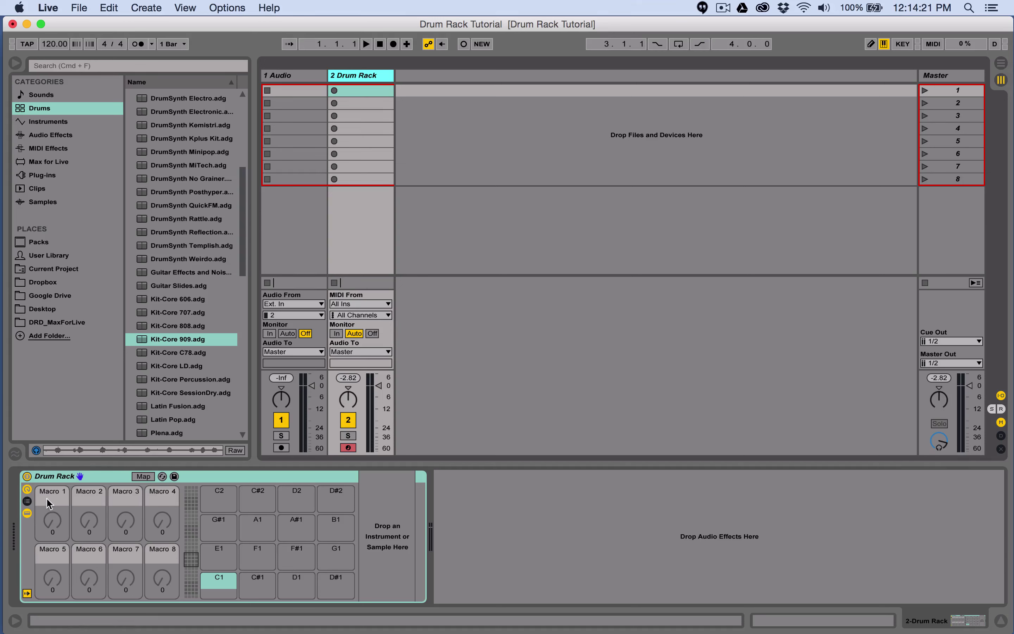
click(28, 502)
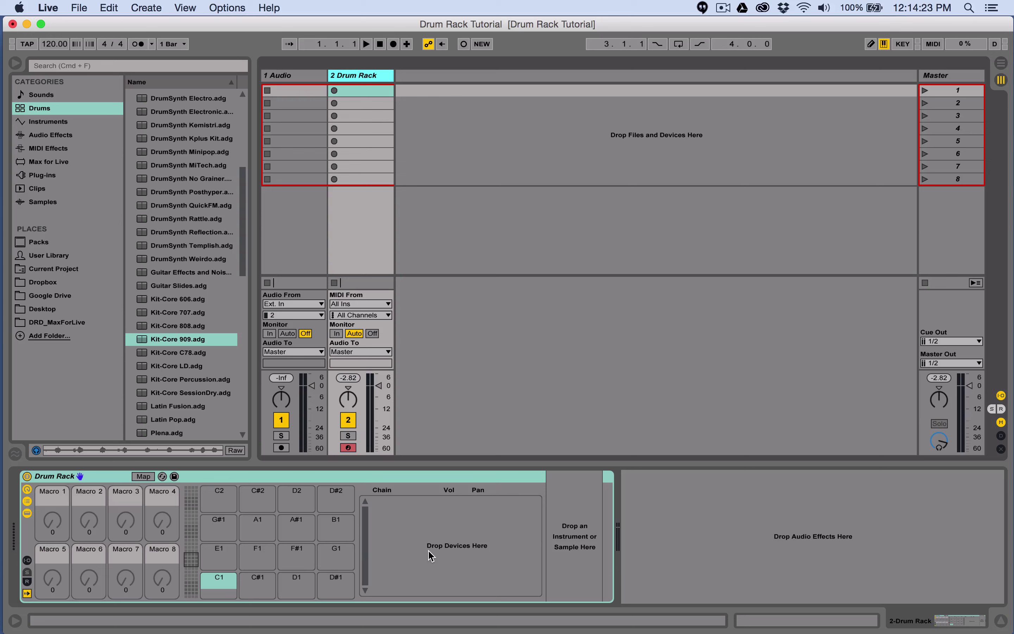
click(260, 581)
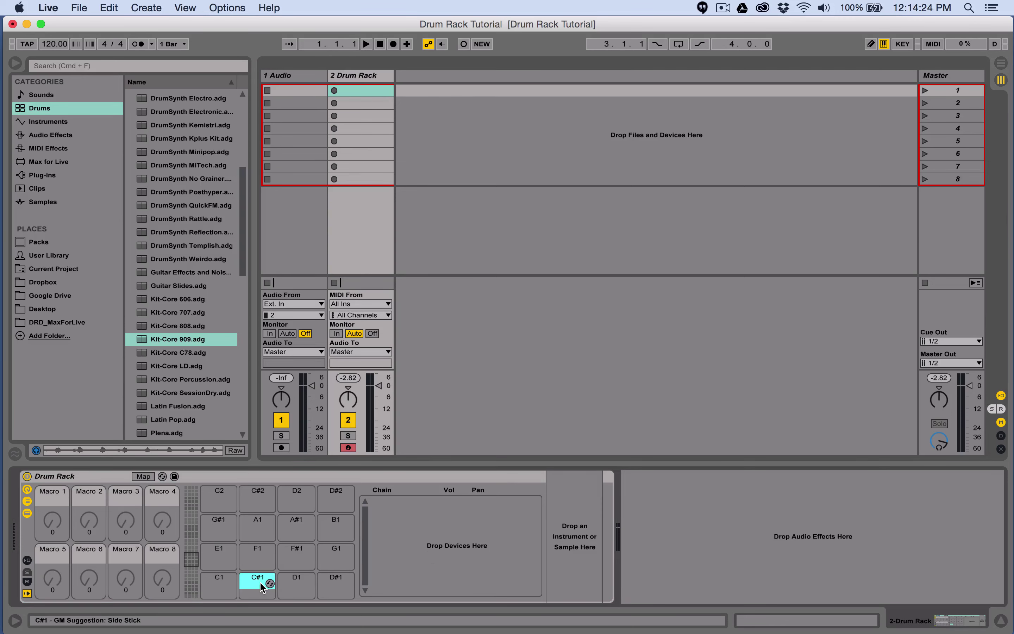
click(309, 584)
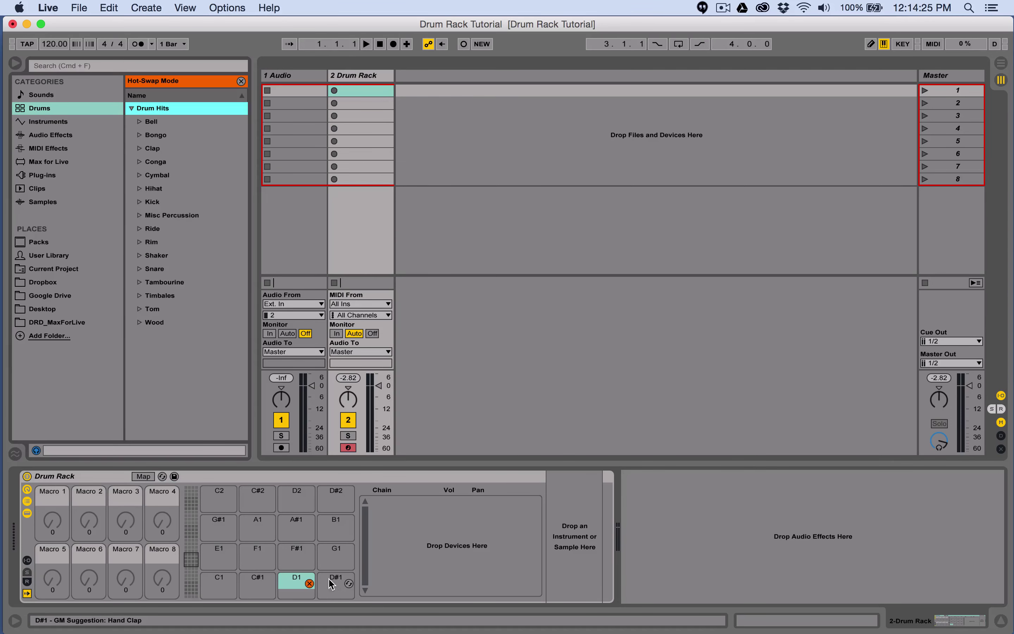
click(309, 584)
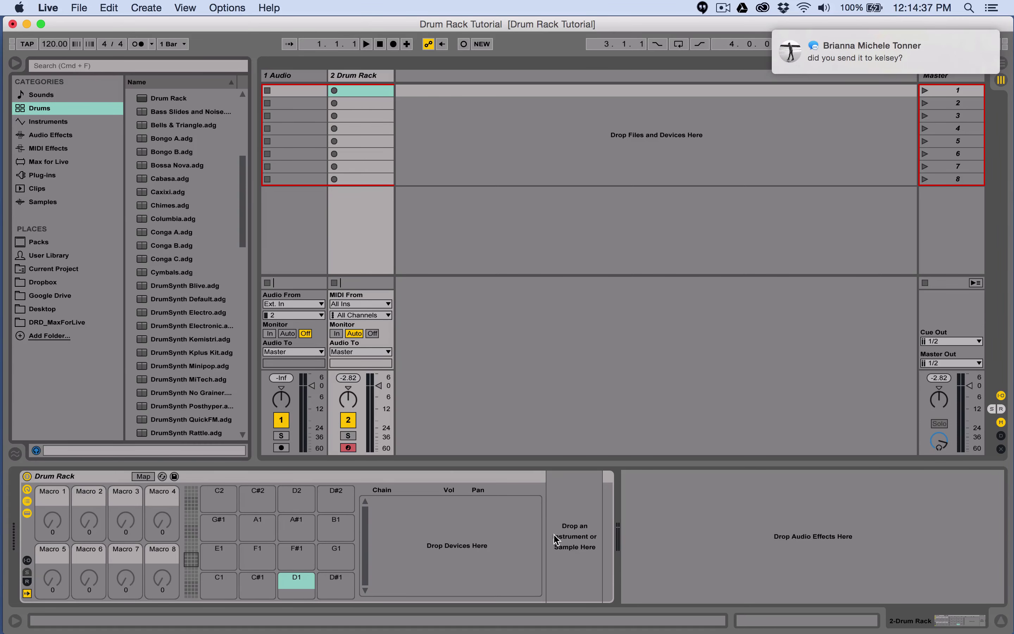
scroll(840, 56, left, 5)
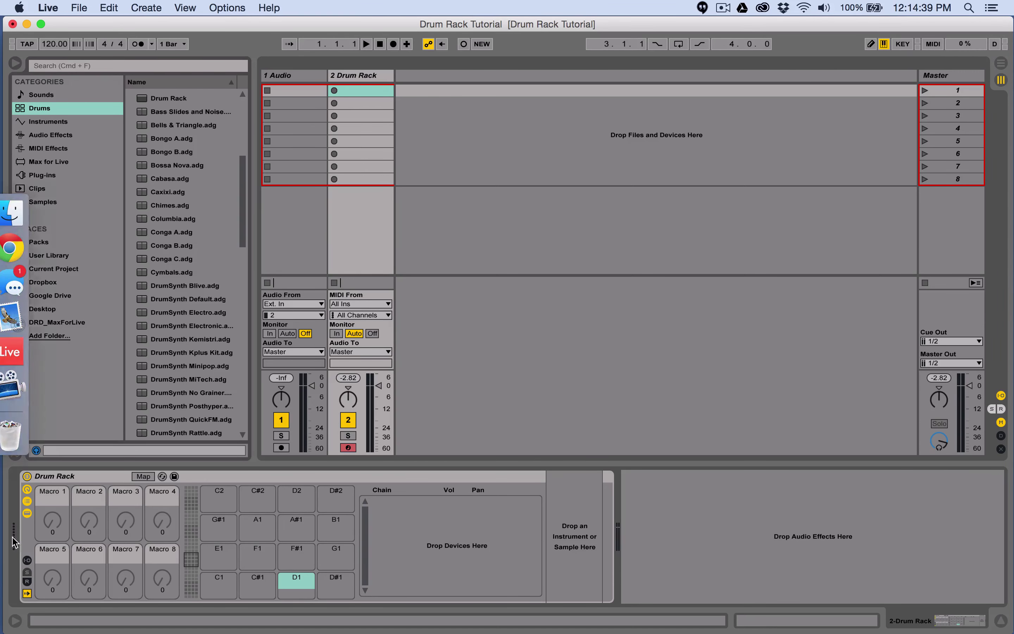
click(27, 513)
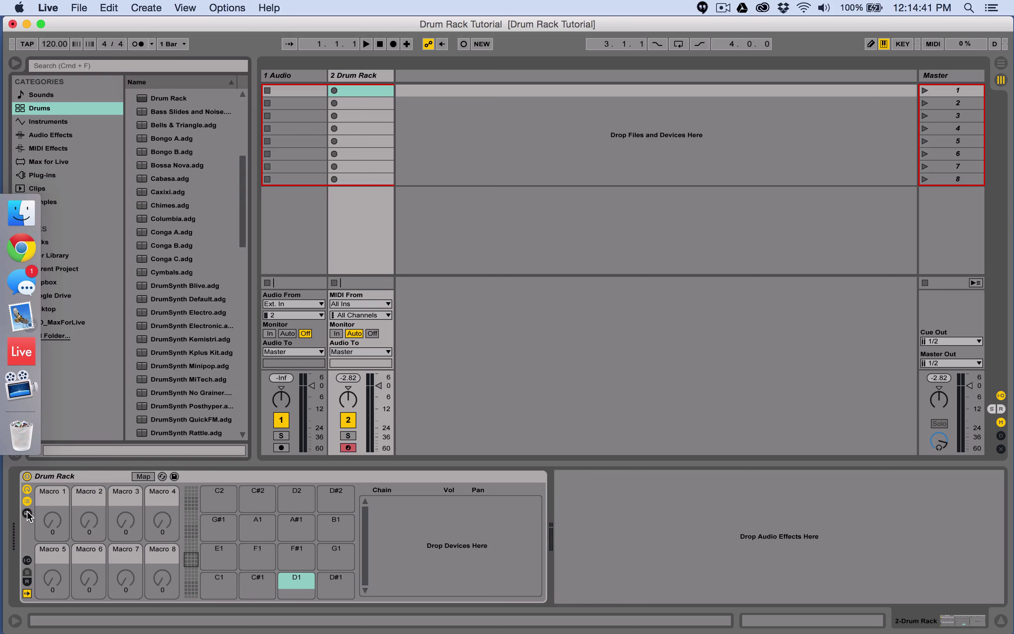
click(26, 502)
click(26, 489)
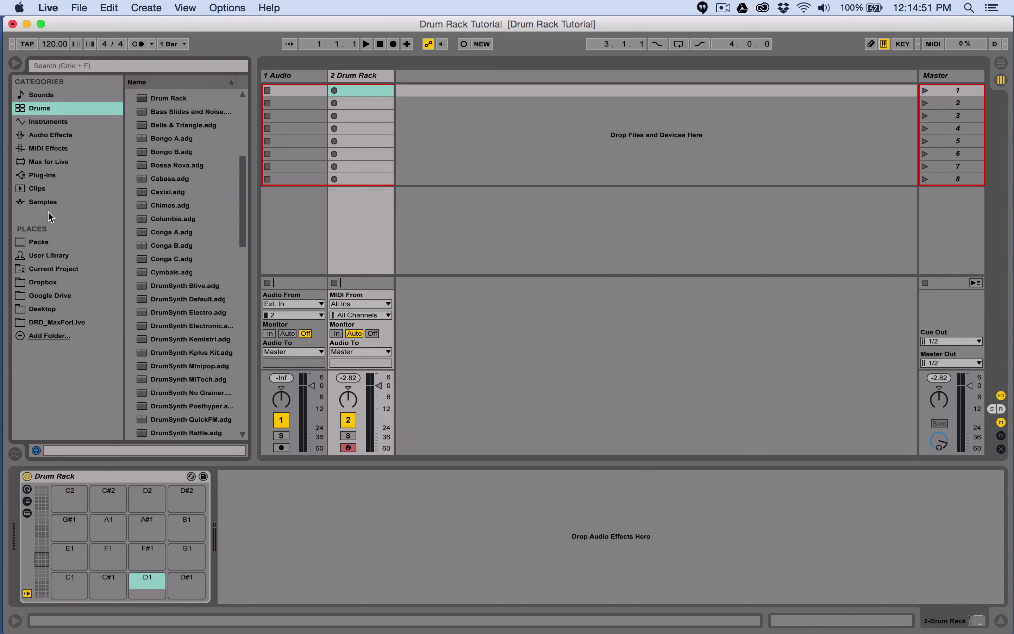
Search the Samples category for "Kick", preview Kick-909.aif and load it onto the Drum Rack's C1 pad.
click(42, 203)
click(41, 66)
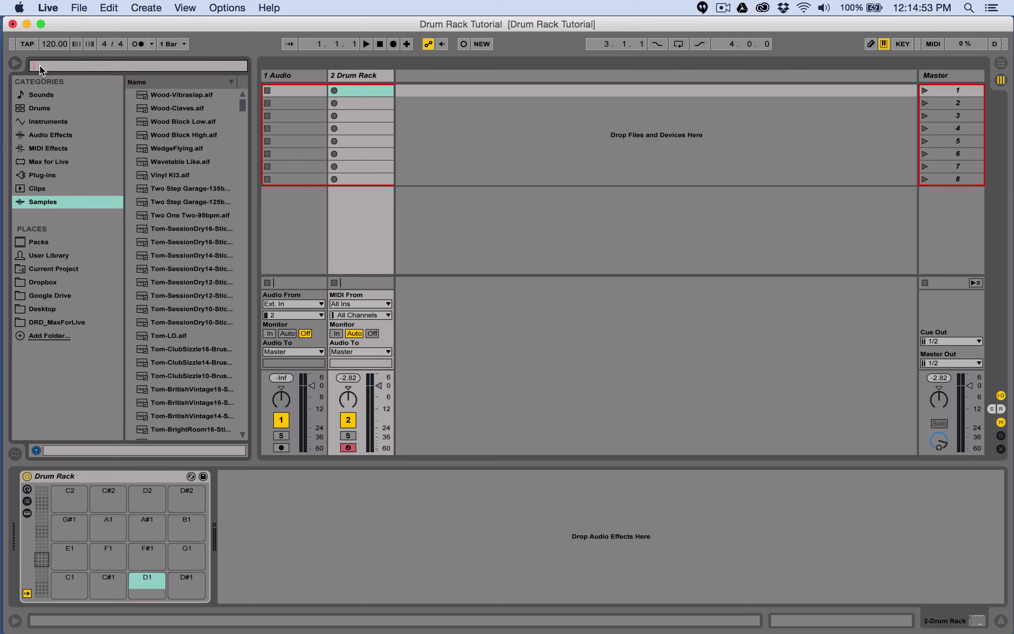
text(Kick)
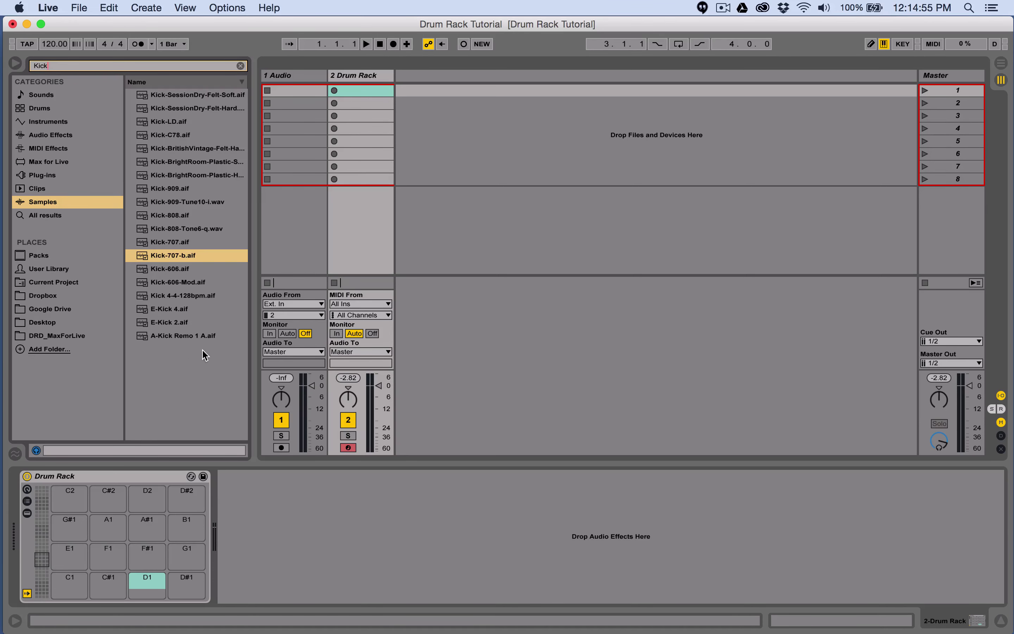
click(164, 192)
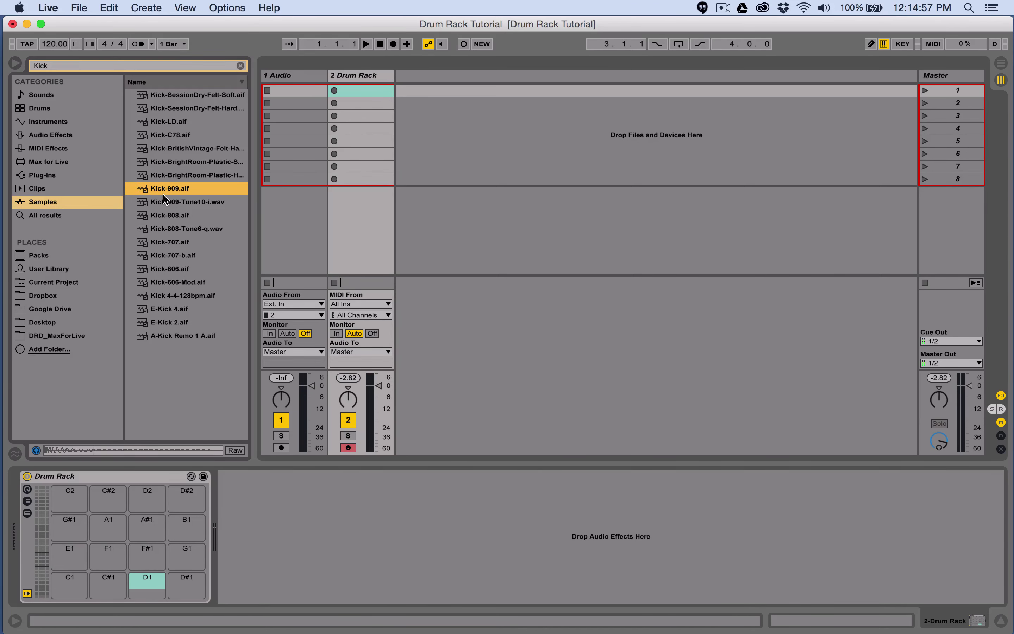
drag(164, 195, 61, 588)
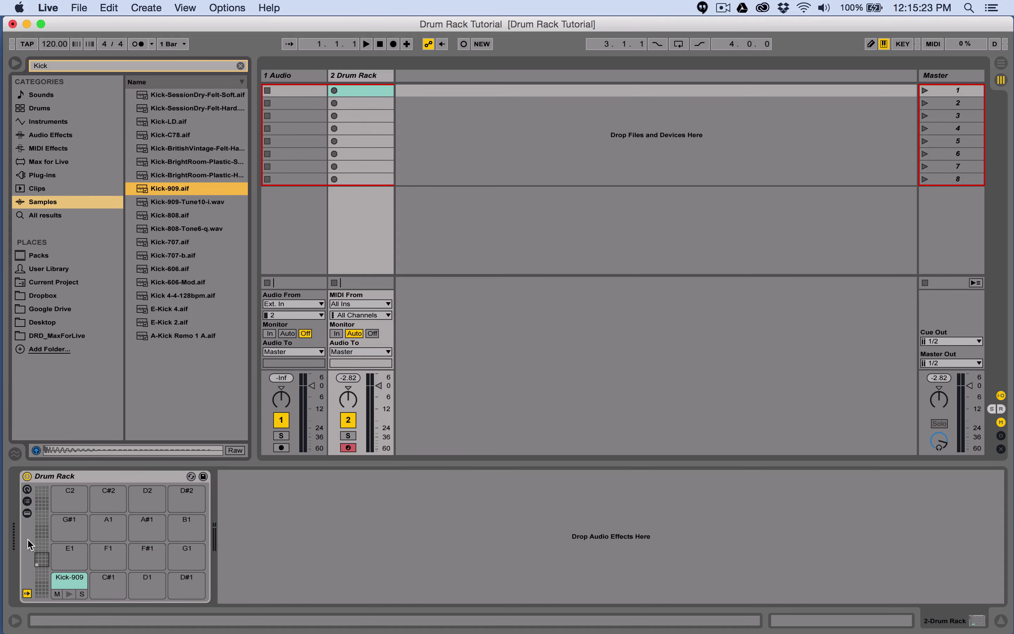
Show the devices of the Kick-909 pad in the Drum Rack and select its sample instrument.
mouse_move(41, 570)
mouse_down()
mouse_move(42, 599)
mouse_move(42, 491)
mouse_move(42, 560)
mouse_up()
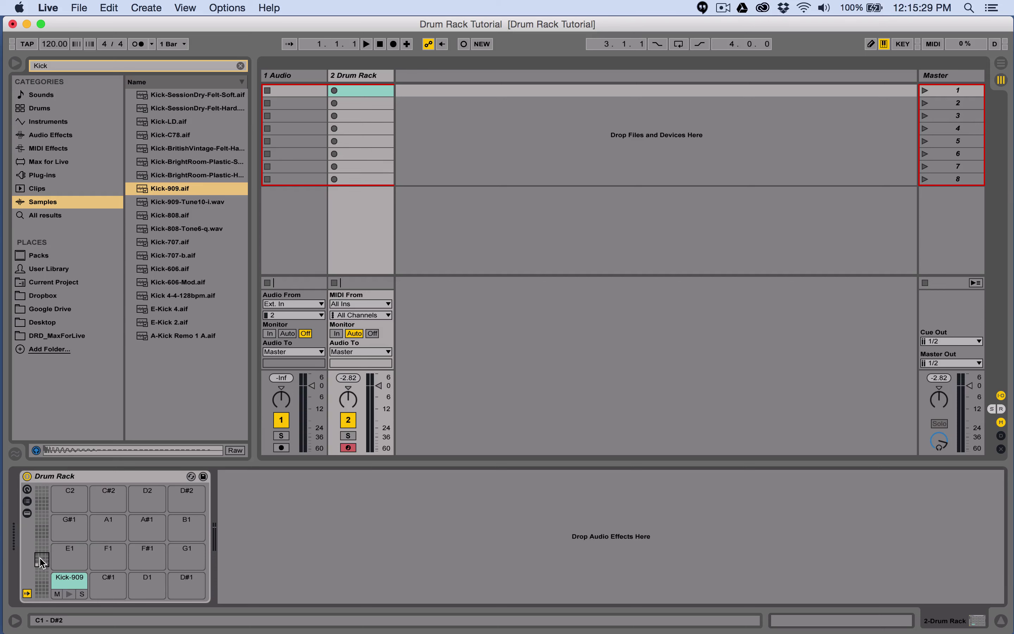
click(61, 583)
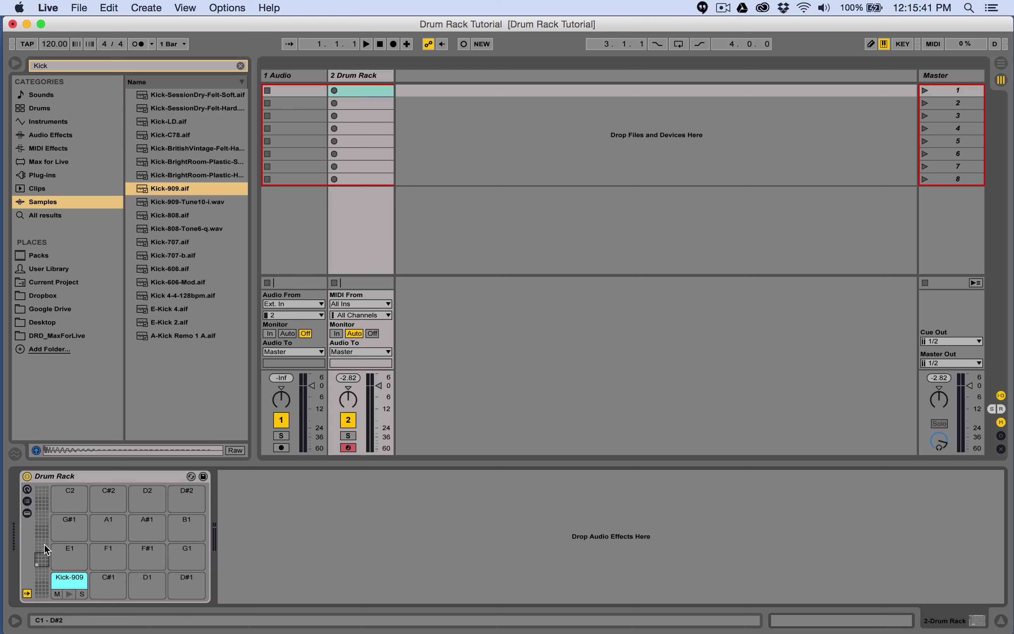
click(27, 513)
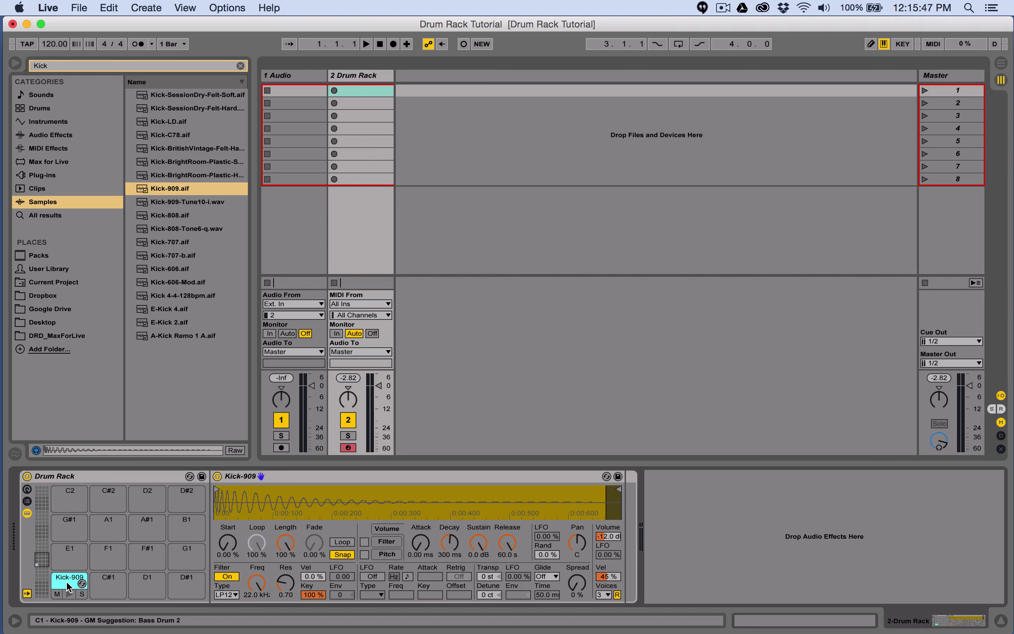
click(277, 478)
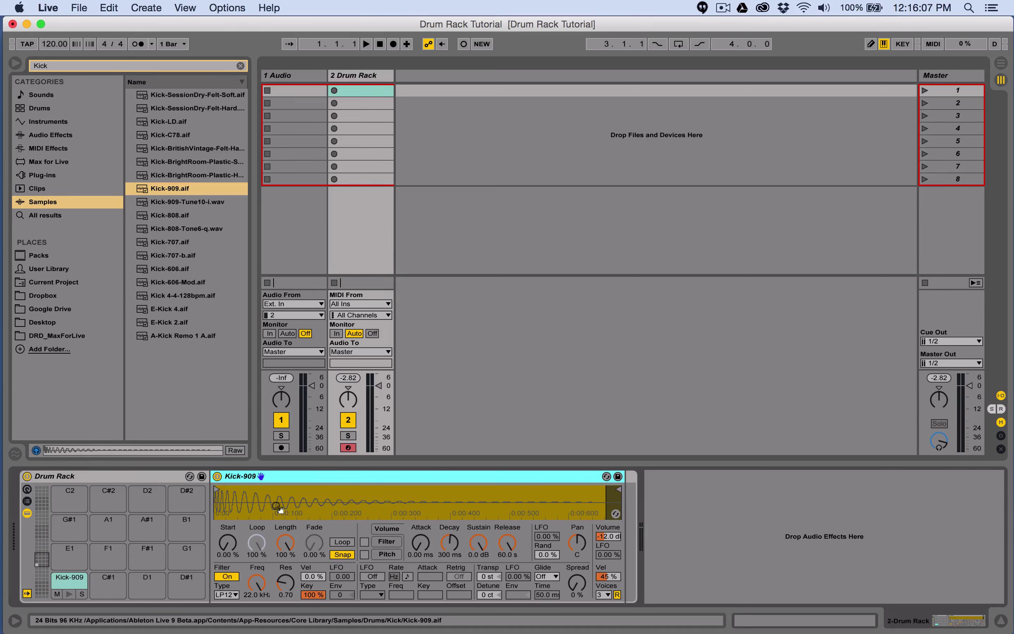
click(66, 581)
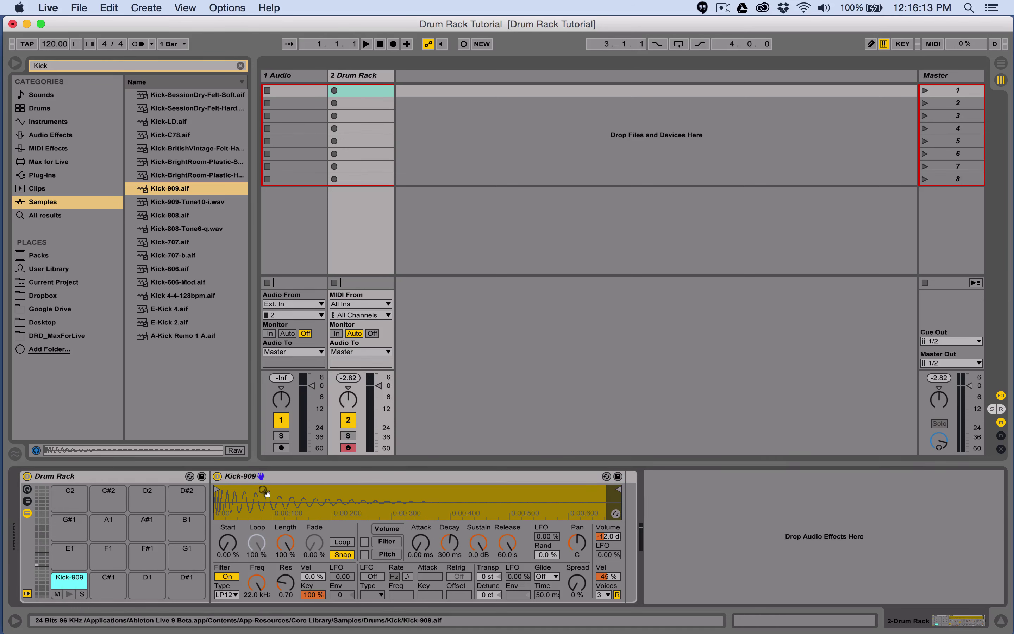
click(104, 557)
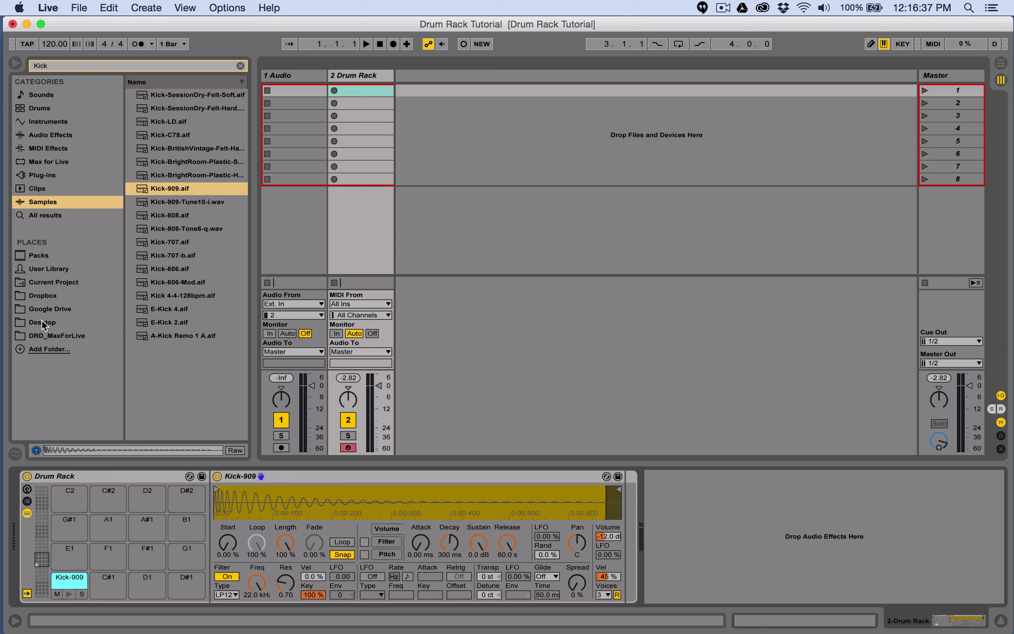
Clear the browser search and insert the Chord MIDI effect before the Kick-909 instrument on pad C1.
click(48, 149)
click(240, 66)
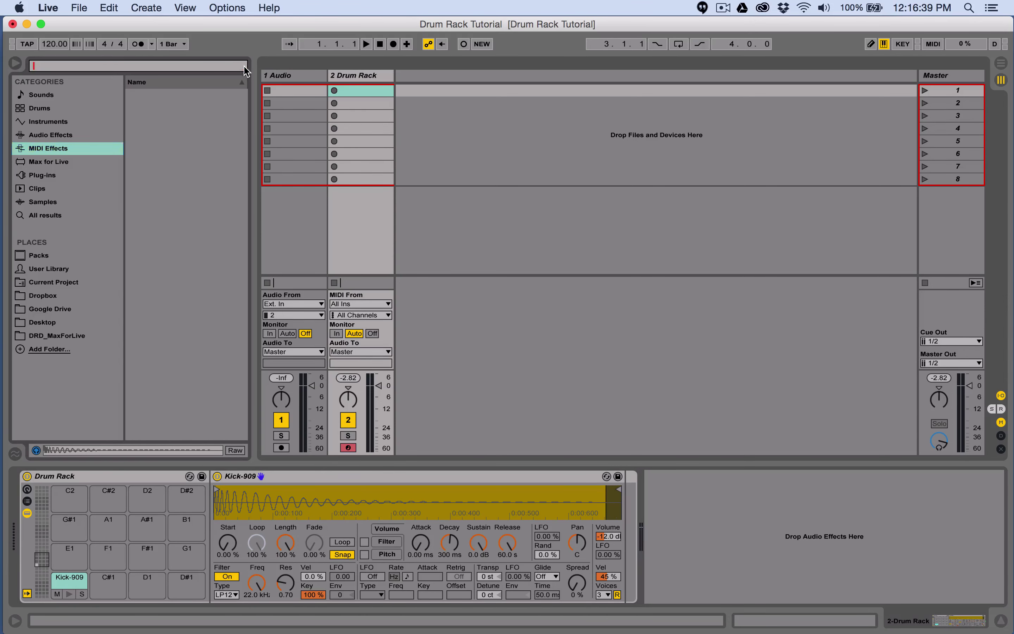
drag(143, 109, 211, 503)
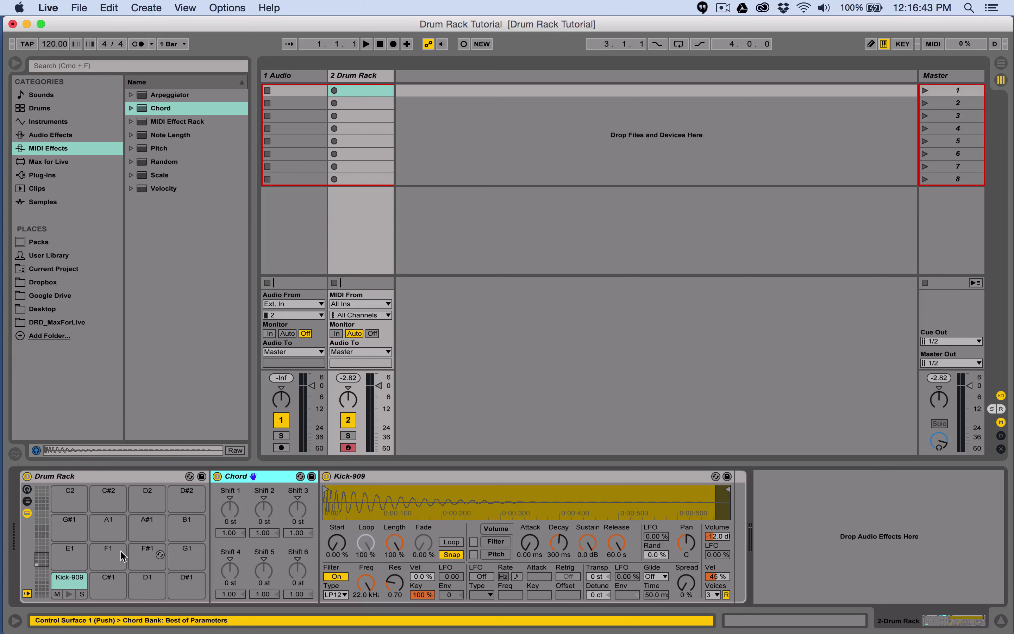
In the Kick-909 pad's Chord effect, set Shift 1 to +4 st and Shift 2 to +7 st.
click(63, 583)
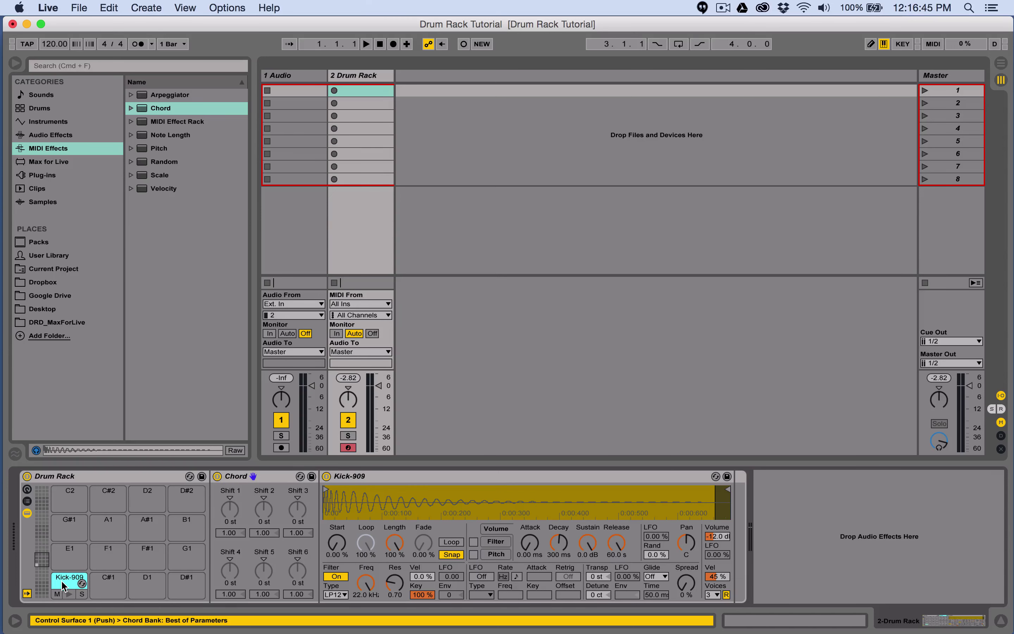
click(238, 478)
click(228, 509)
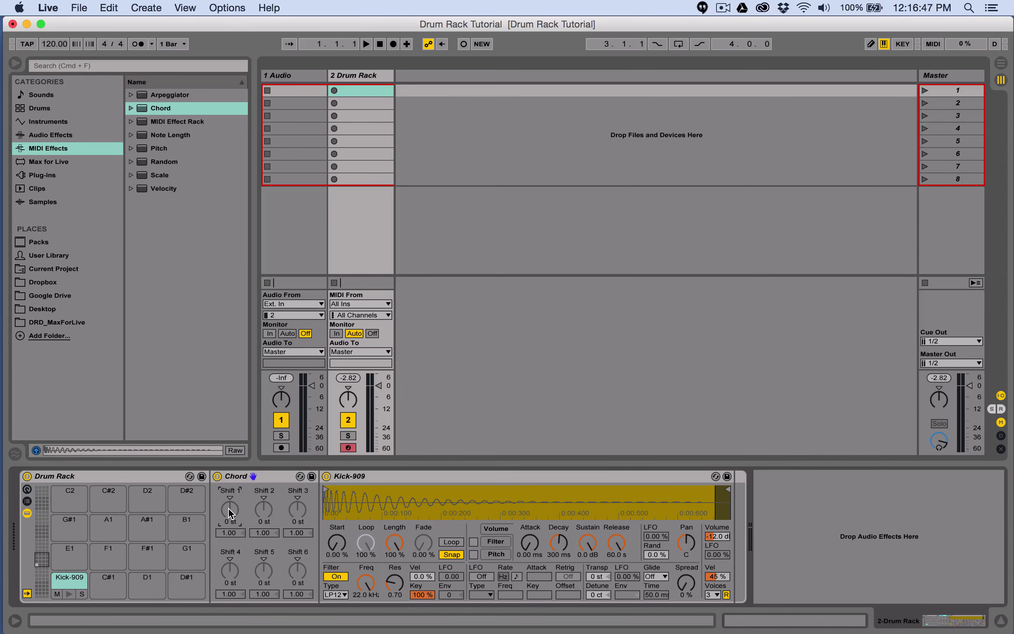
text(4)
key(Return)
text(7)
key(Return)
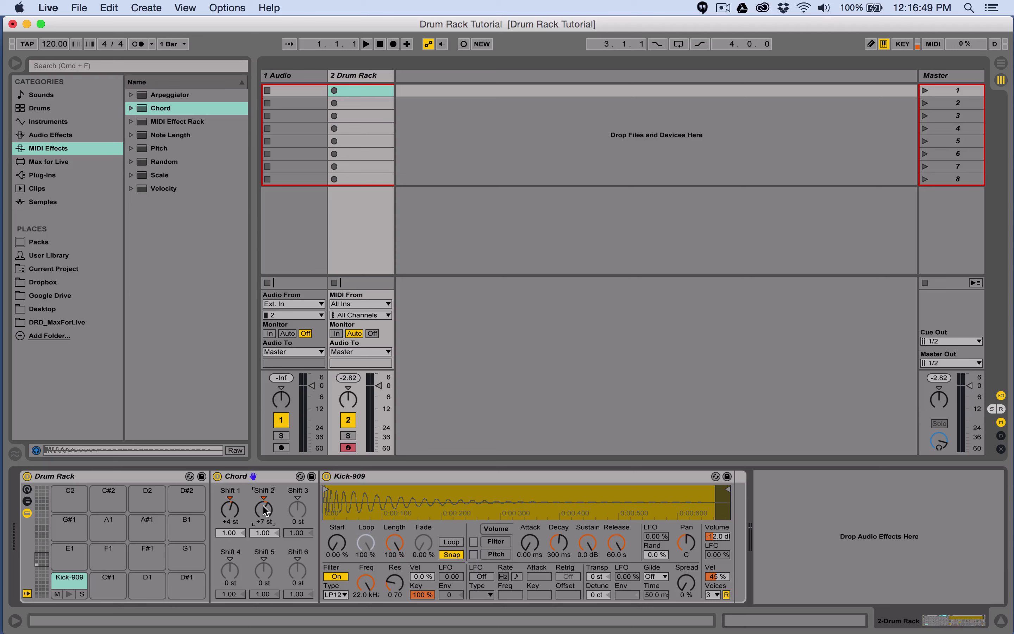
Set Chord's Shift 3 to +12 st and Shift 4 to +11 st, and insert the Pitch MIDI effect before Chord.
click(297, 509)
text(12)
key(Return)
click(229, 570)
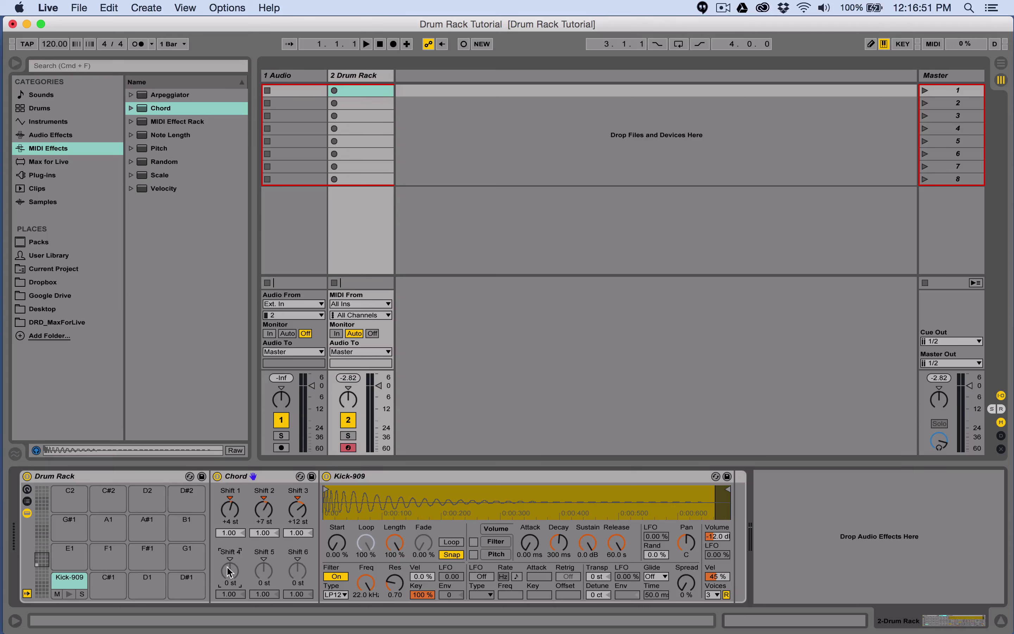
text(11)
key(Return)
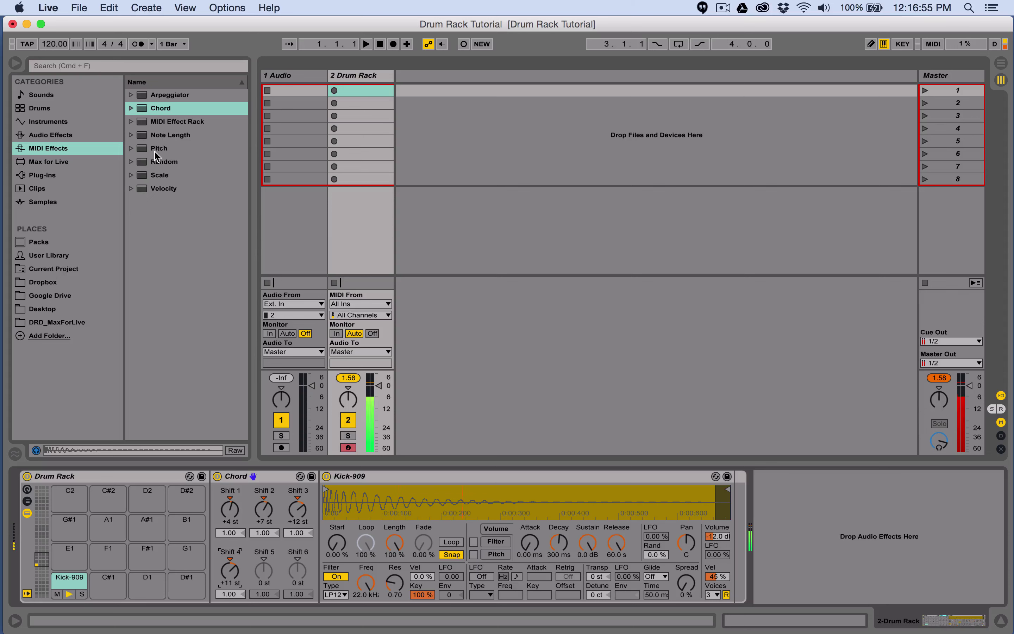
drag(159, 152, 242, 506)
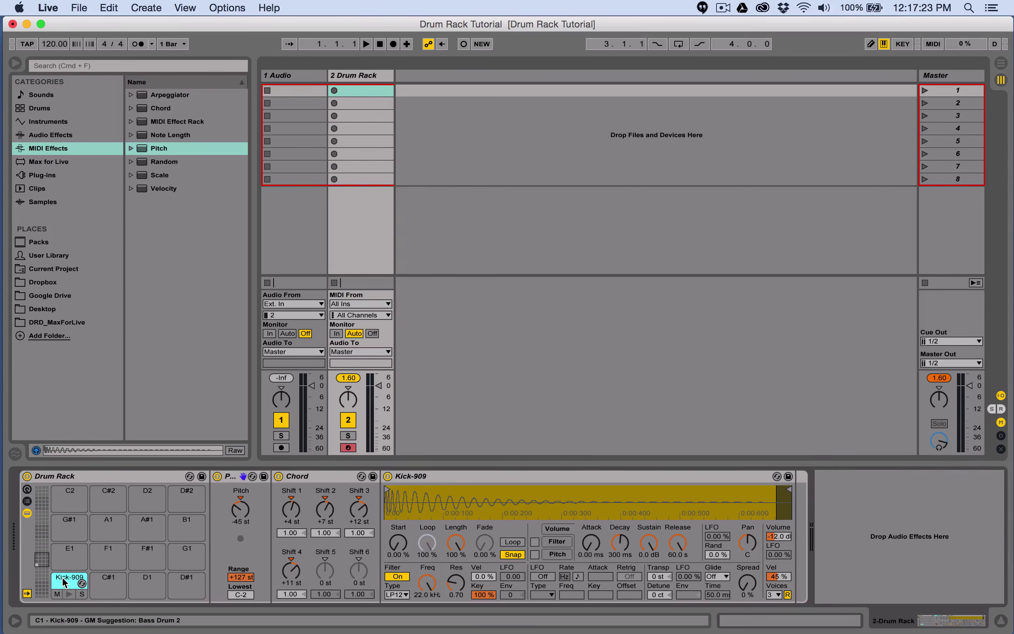
Delete the Pitch and Chord effects from the Kick-909 pad's device chain.
click(238, 477)
key(Delete)
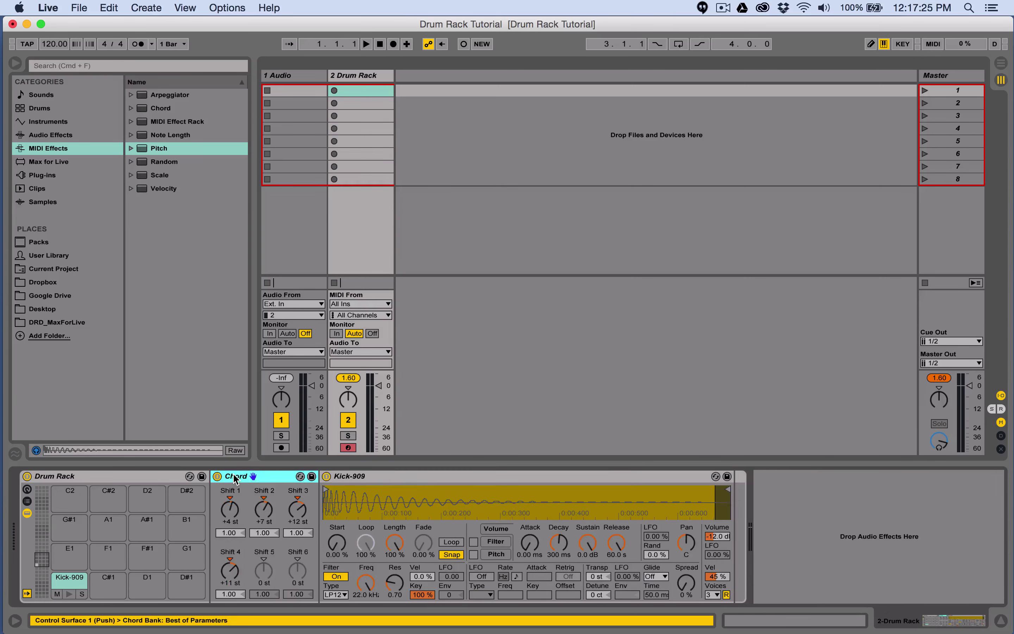
key(Delete)
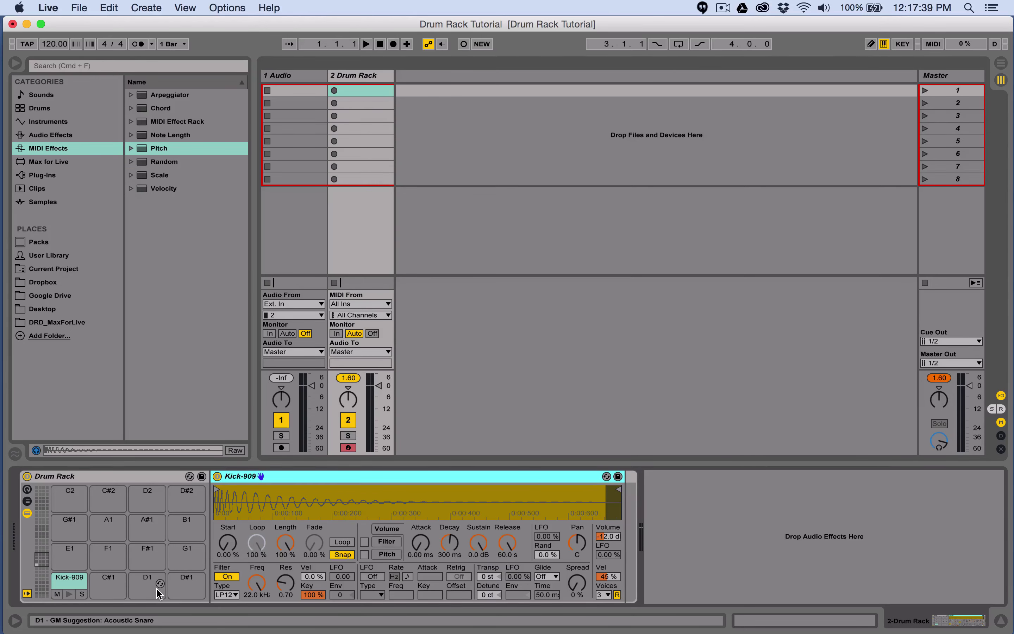
Load the Operator instrument onto the Drum Rack's D1 pad and select the Operator device.
click(65, 587)
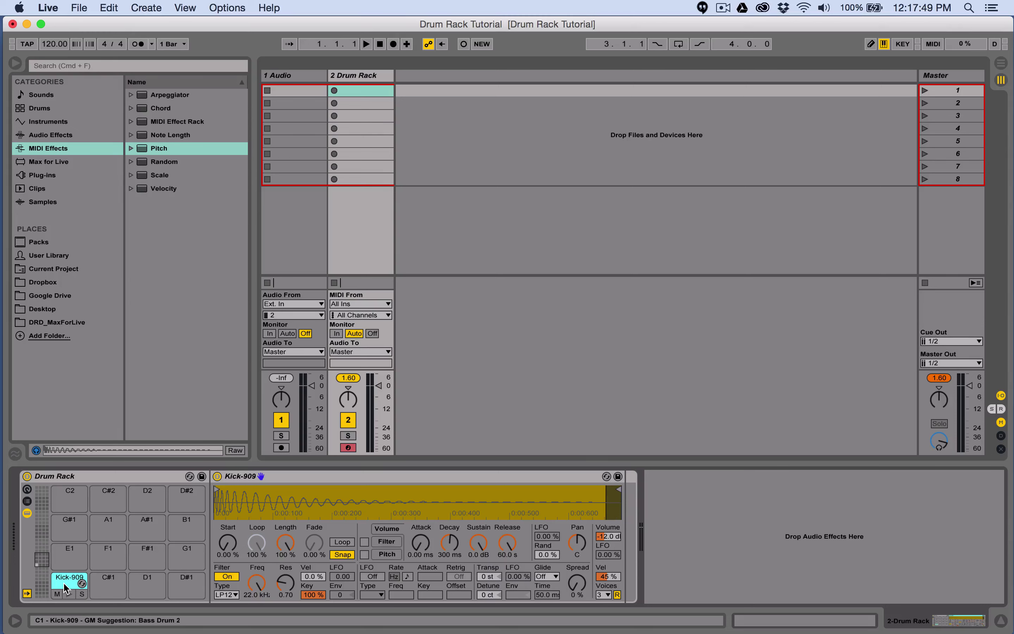
click(256, 477)
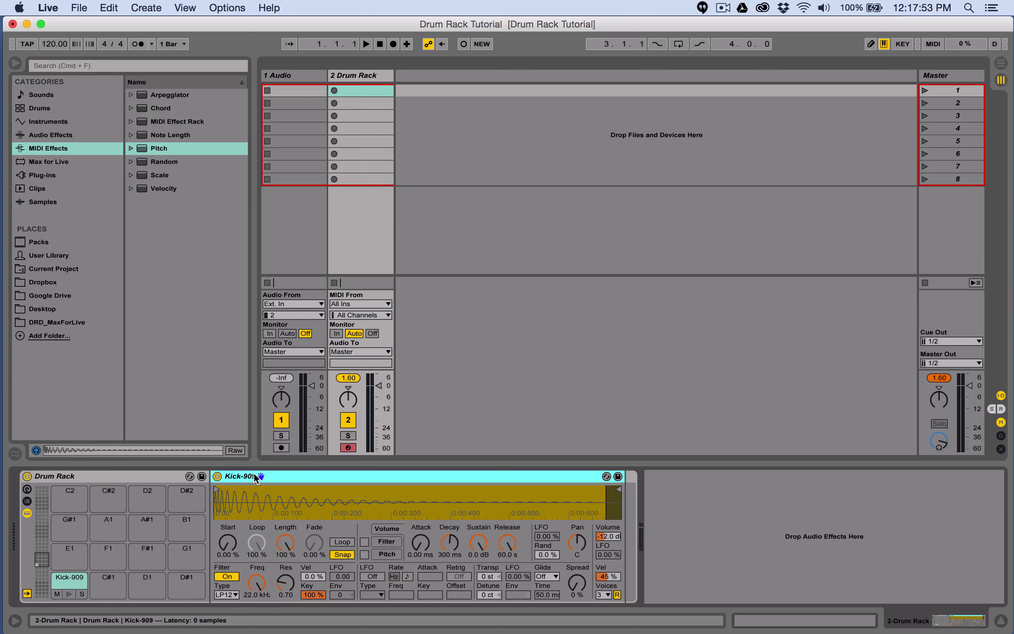
click(52, 122)
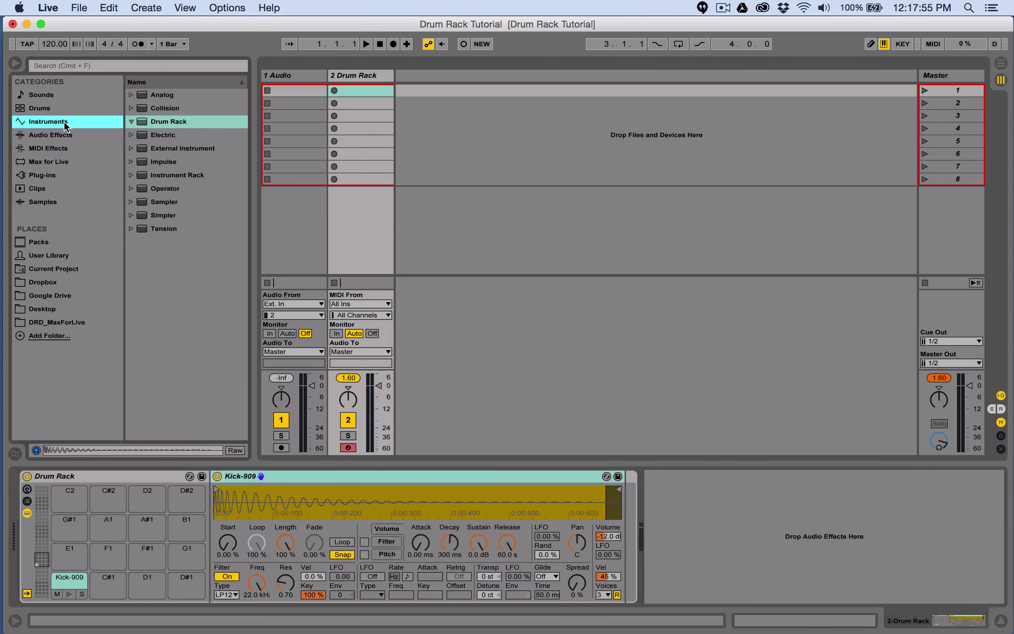
drag(143, 188, 132, 592)
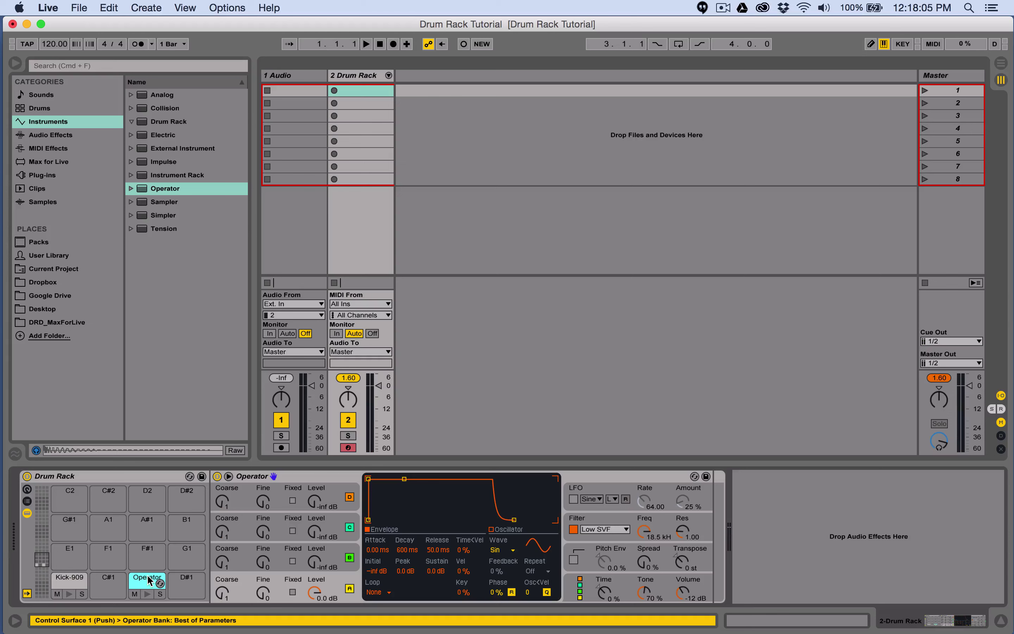
click(280, 476)
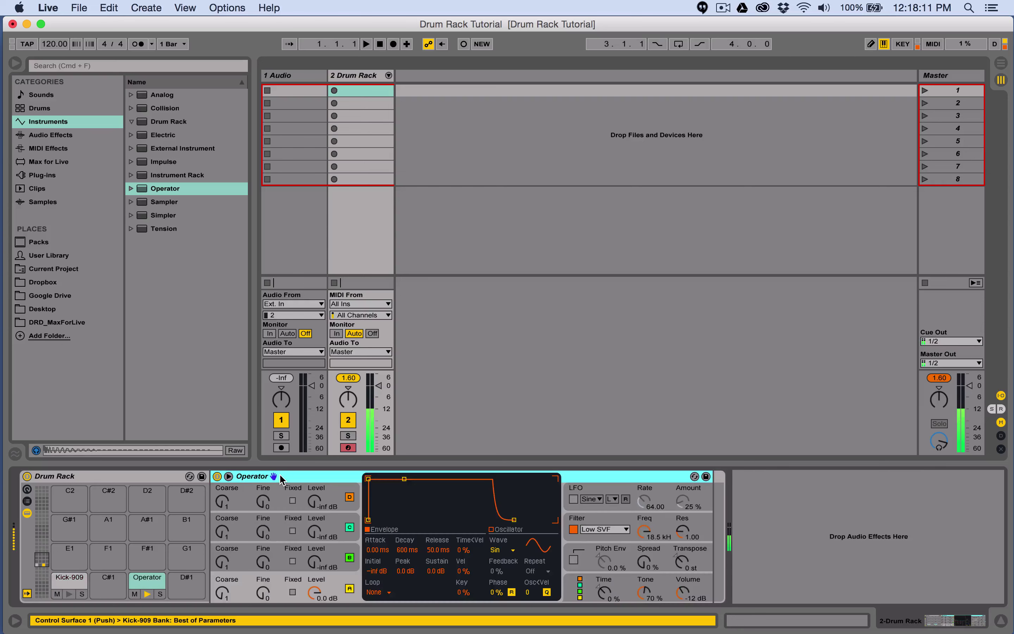
Show the Drum Rack's chain list with its input/output section and select the Operator chain.
click(27, 504)
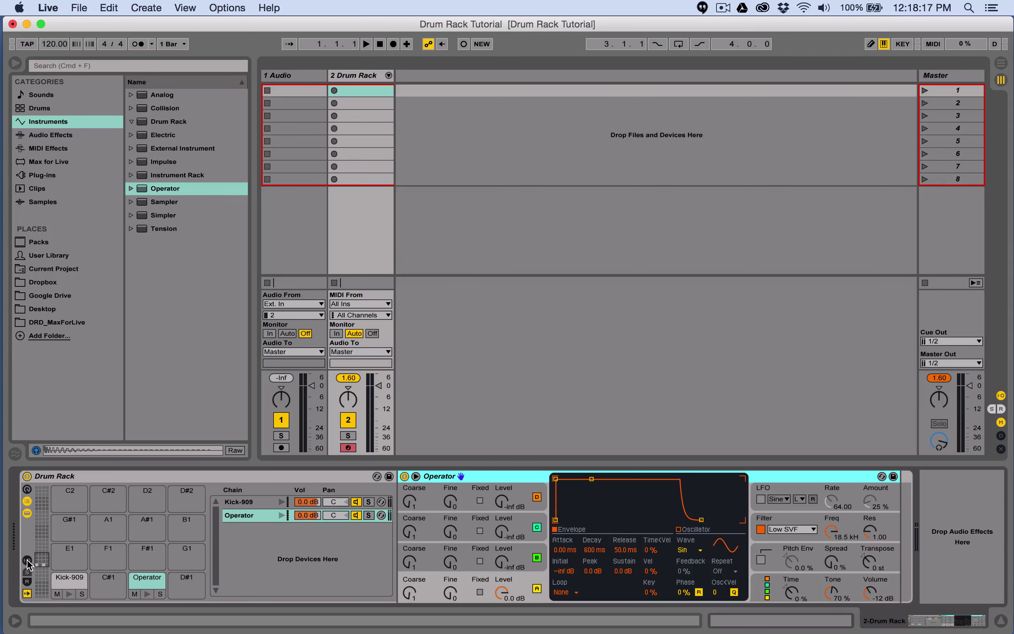
click(27, 501)
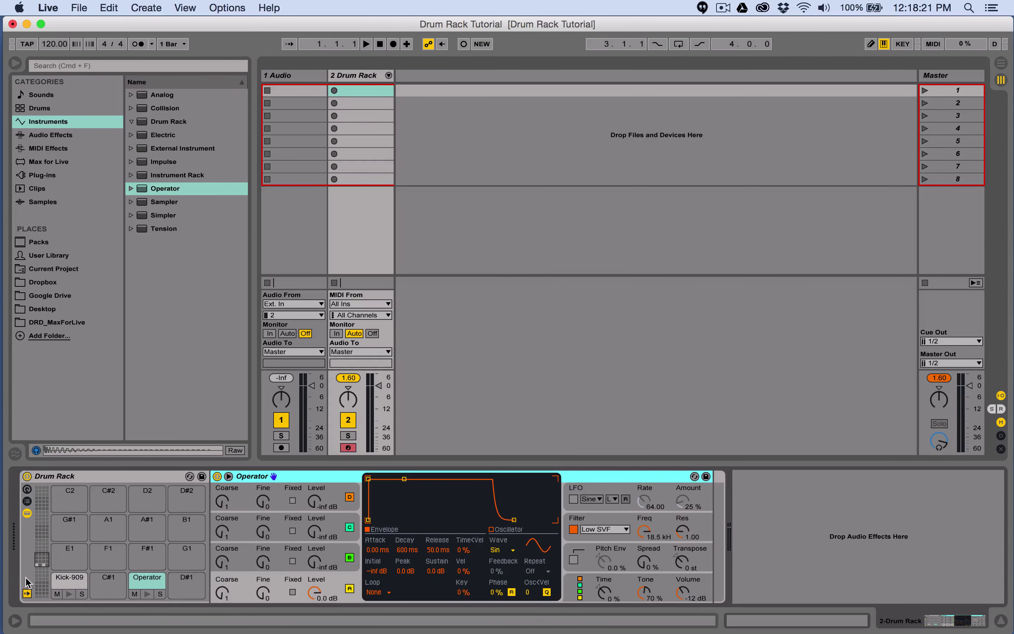
click(28, 502)
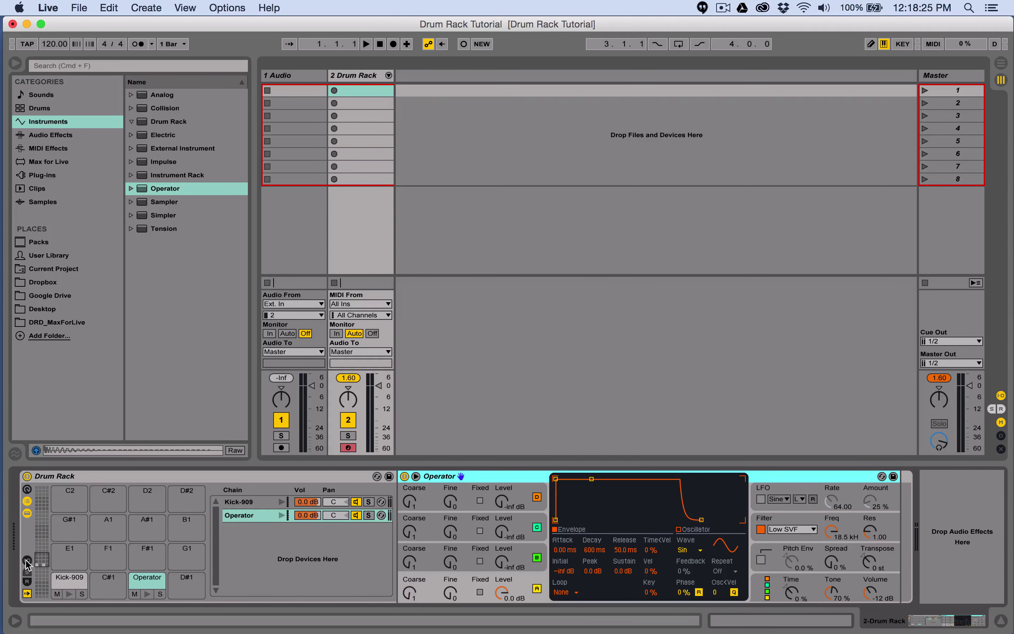
click(26, 561)
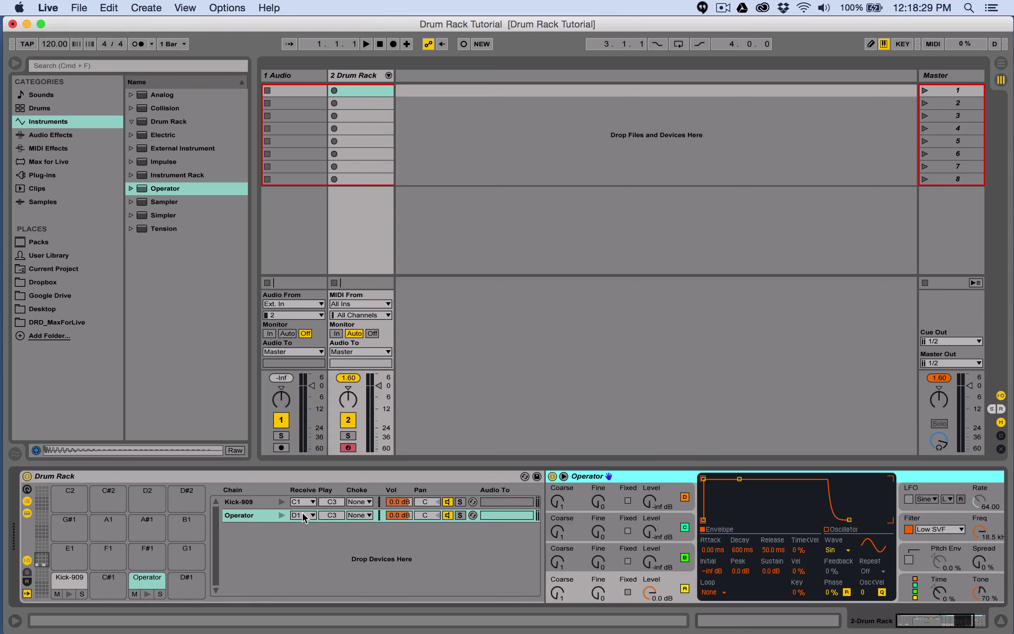
click(250, 517)
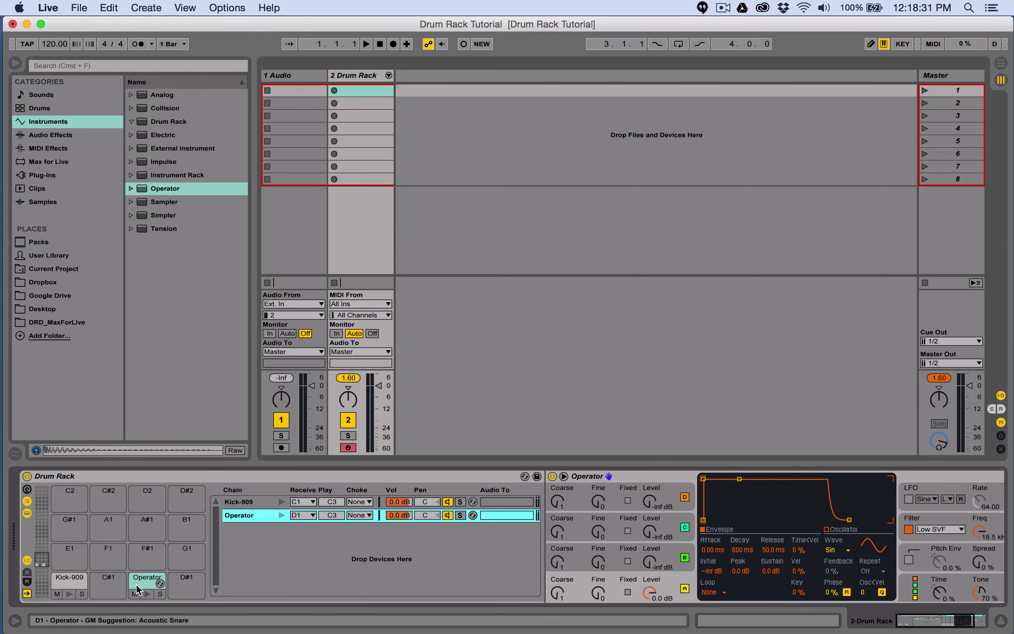
click(139, 591)
click(245, 519)
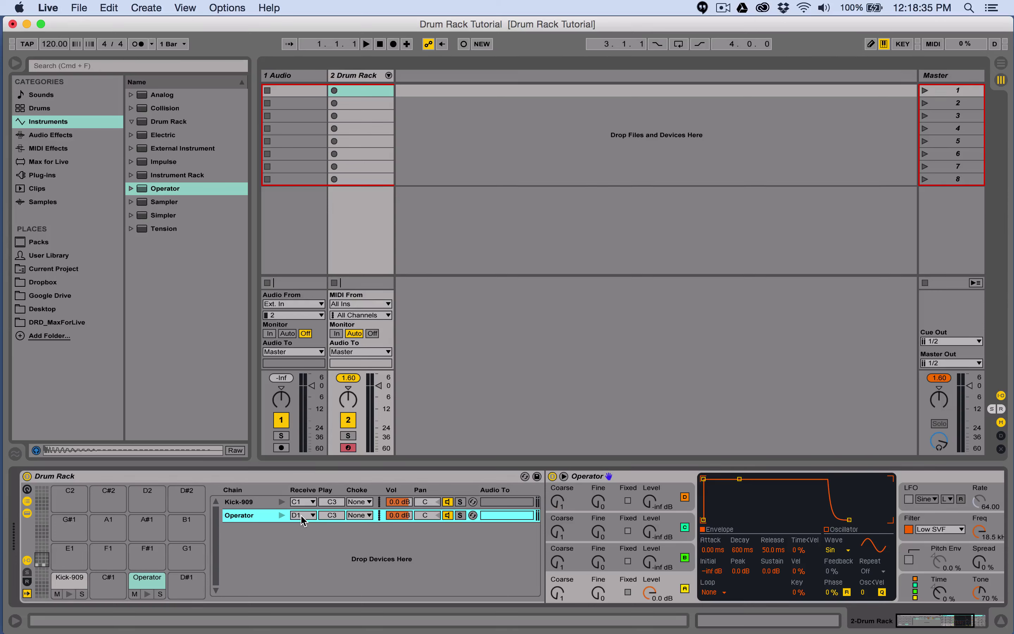
Examine the Operator chain's Receive note choices and its Play note setting.
click(302, 515)
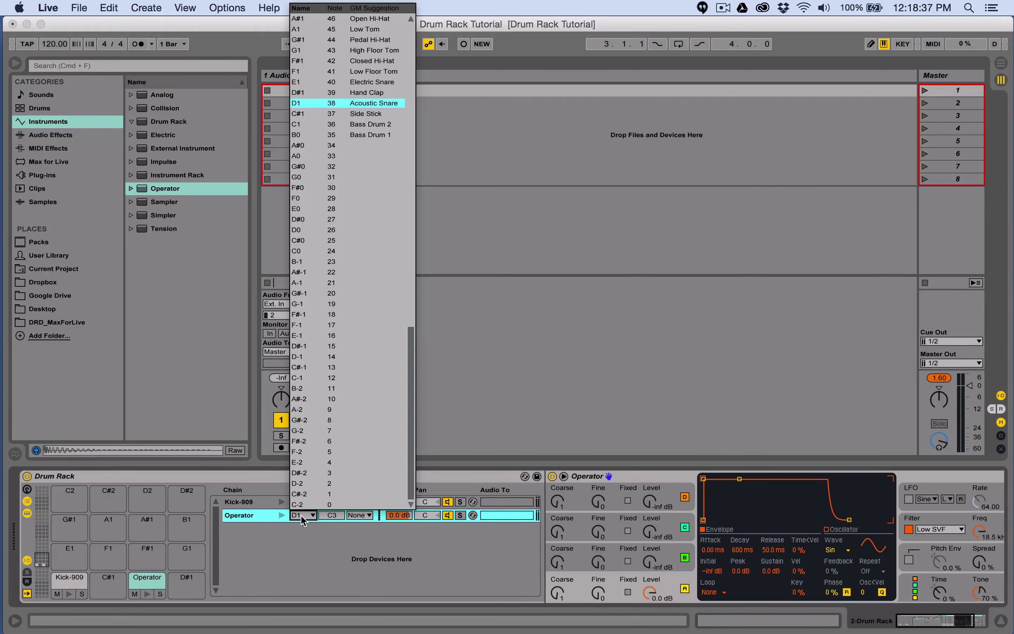
click(303, 519)
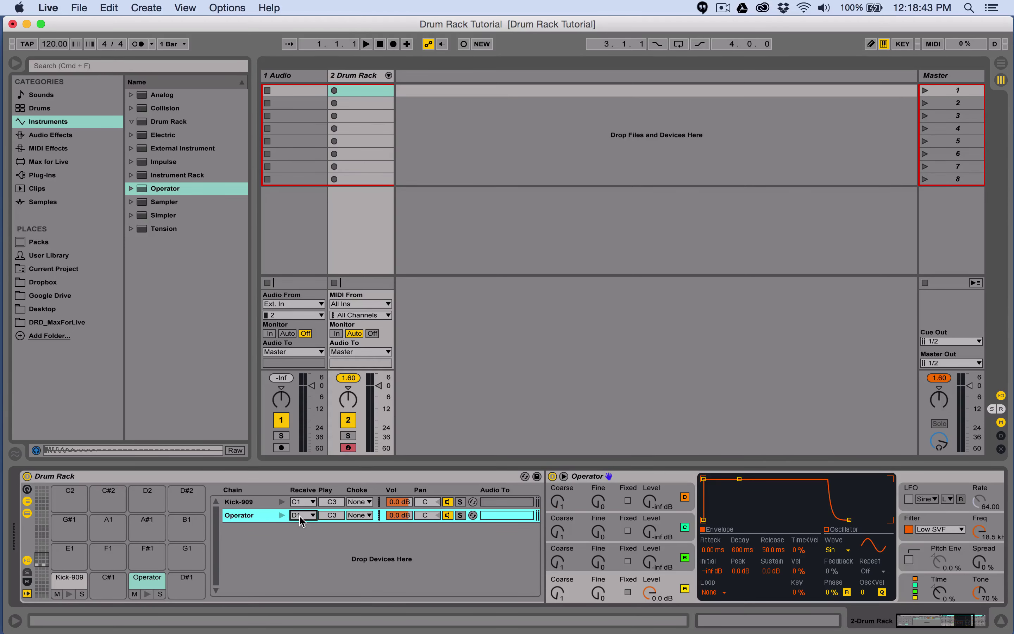
click(330, 517)
mouse_move(330, 517)
mouse_down()
mouse_move(330, 488)
mouse_move(330, 541)
mouse_move(330, 511)
mouse_up()
click(312, 516)
click(302, 541)
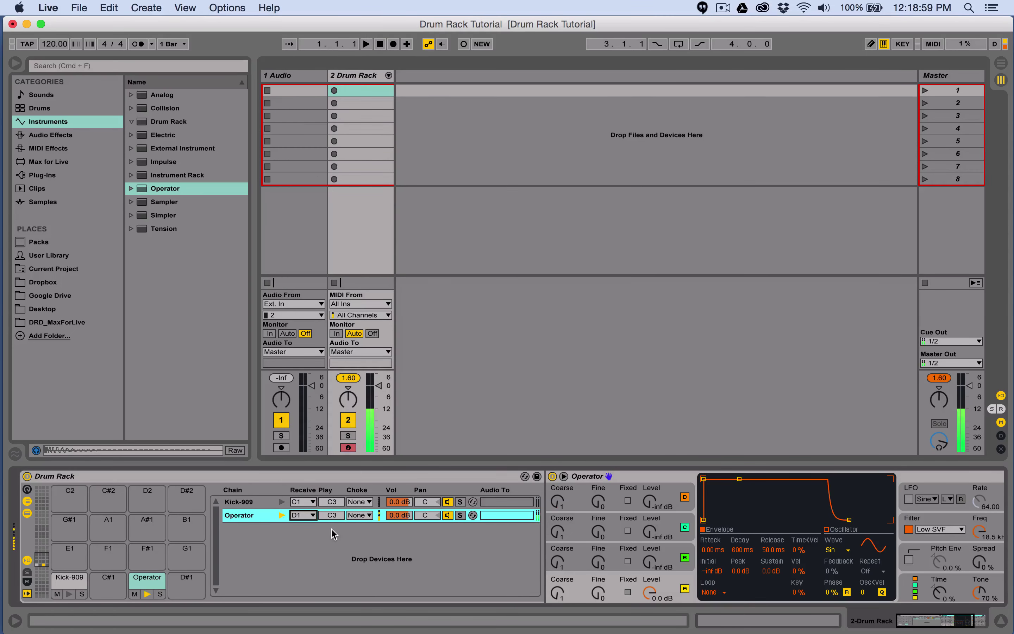
Hide the Drum Rack's input/output section and chain list, and delete Operator from the D1 pad.
click(27, 562)
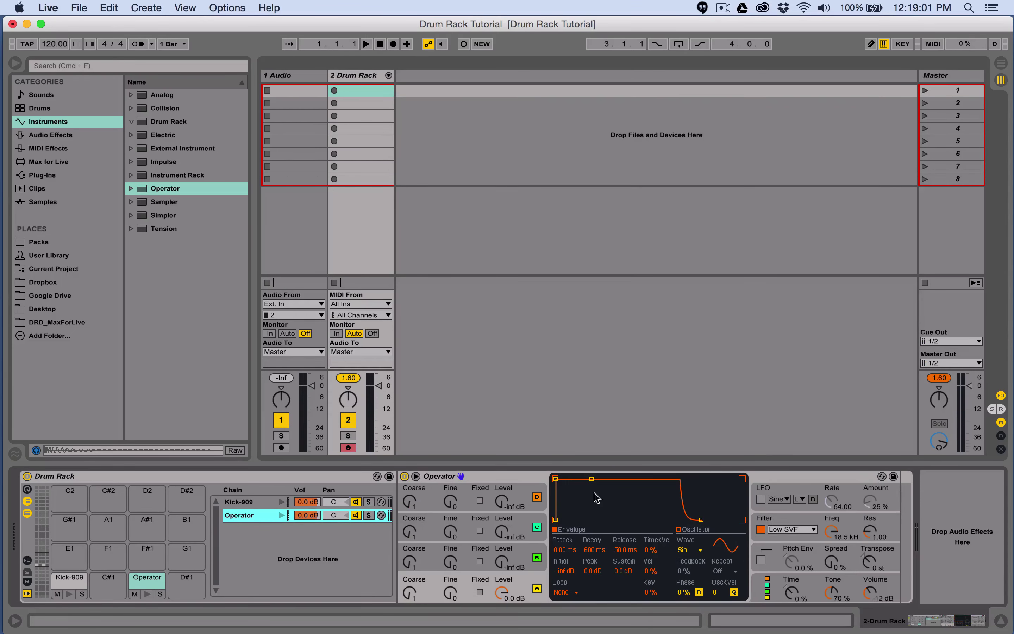
click(70, 581)
click(147, 581)
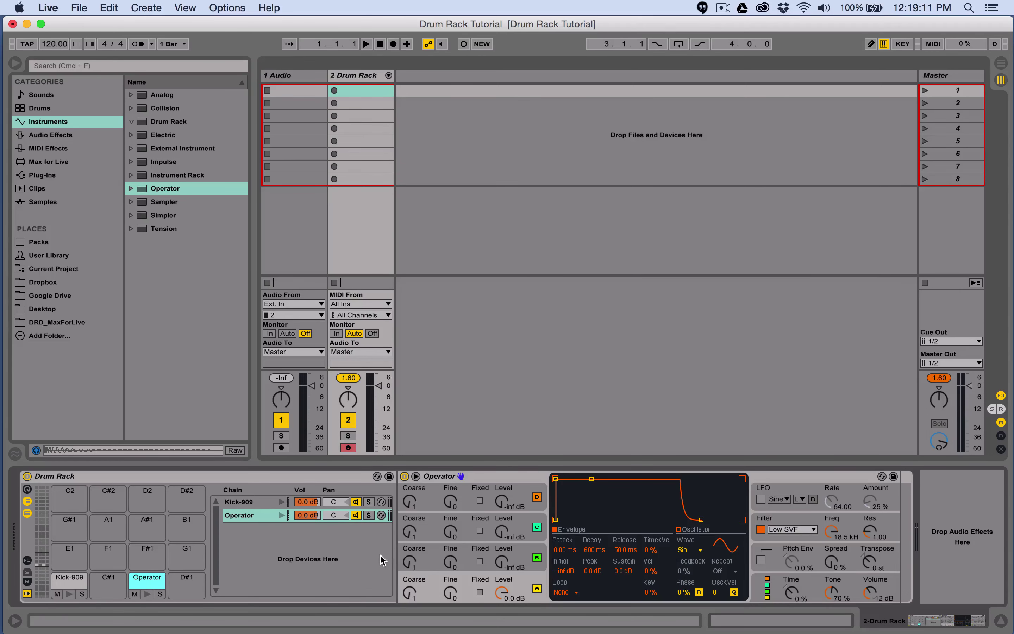
click(27, 501)
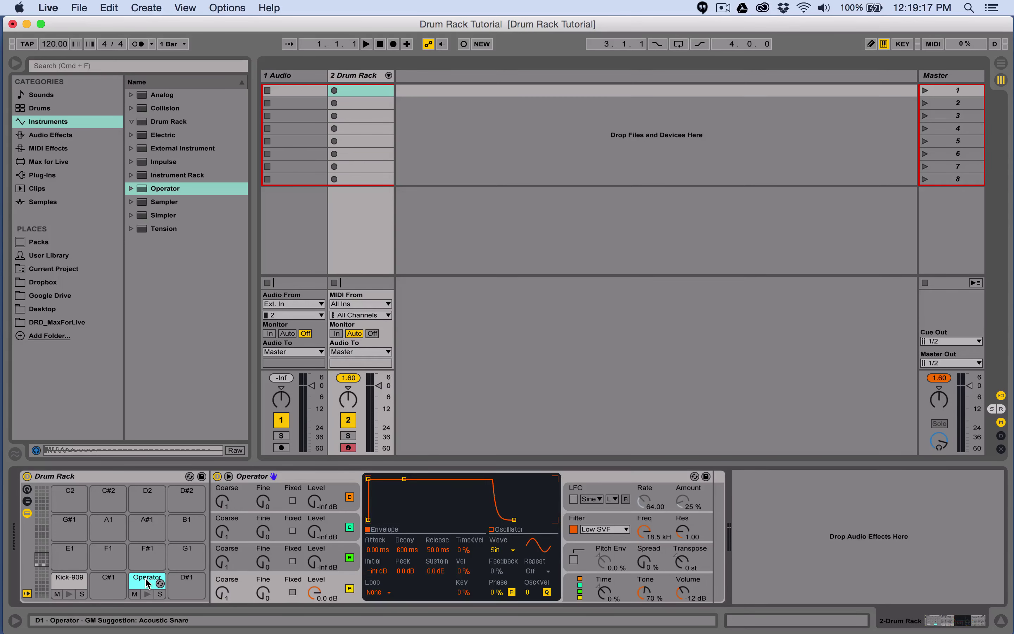
key(Delete)
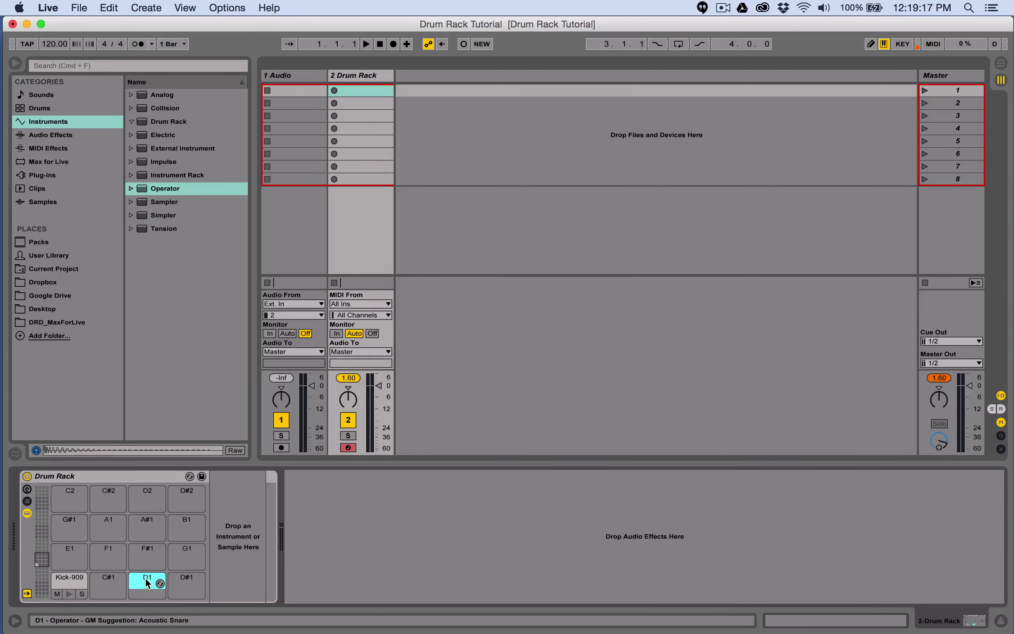
Select the empty C#1 pad and search the Samples category for "snare".
click(105, 585)
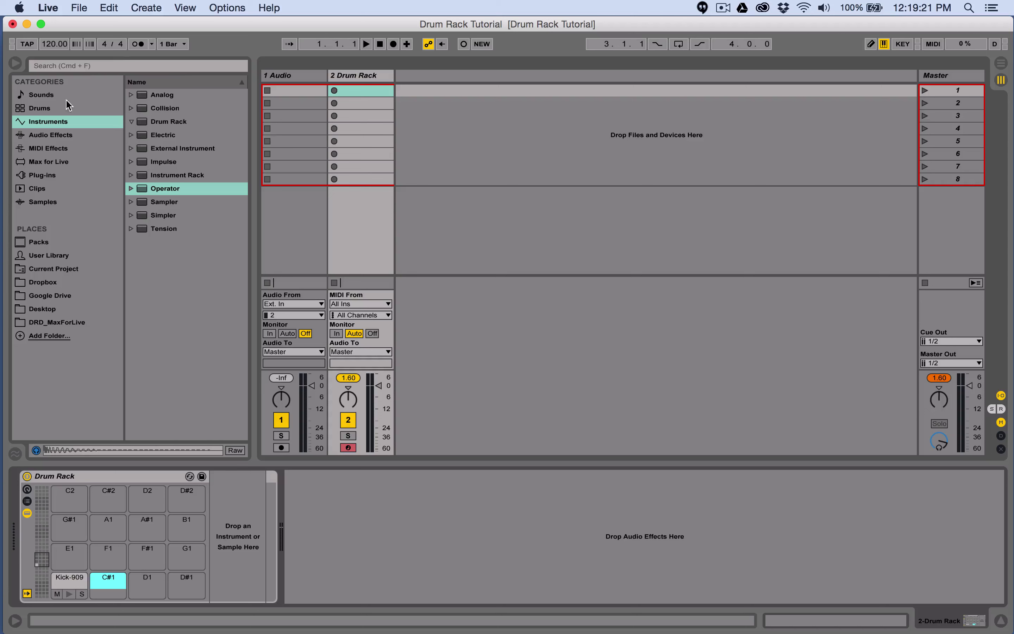
click(56, 201)
click(79, 66)
text(snare)
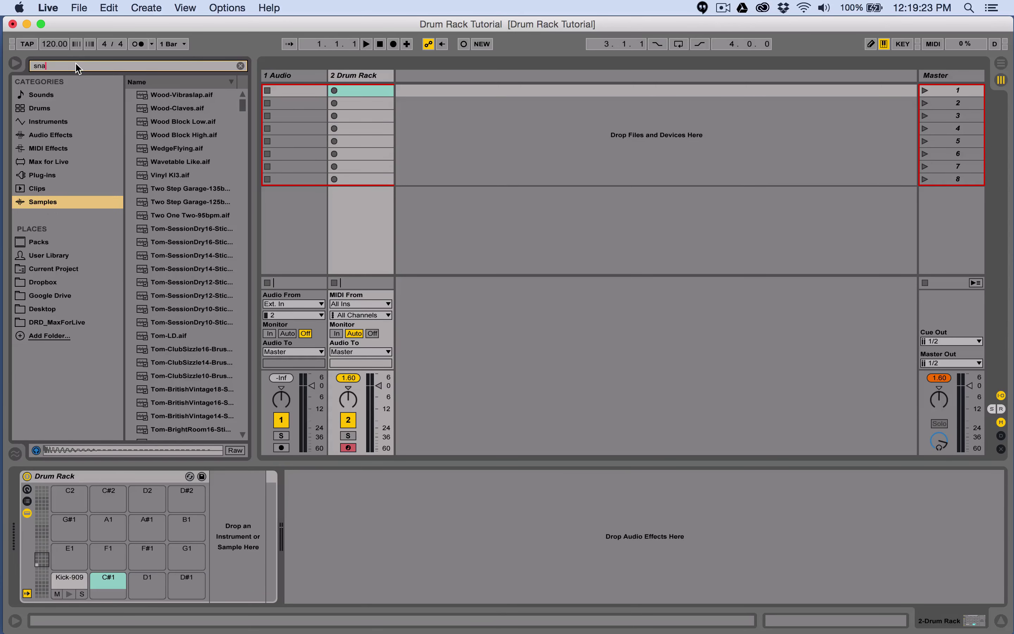
Preview the snare samples and load Snare-ClubSizzle-Brush-Hit-Hard onto the C#1 pad.
key(Down)
click(174, 215)
key(Down)
key(Down)
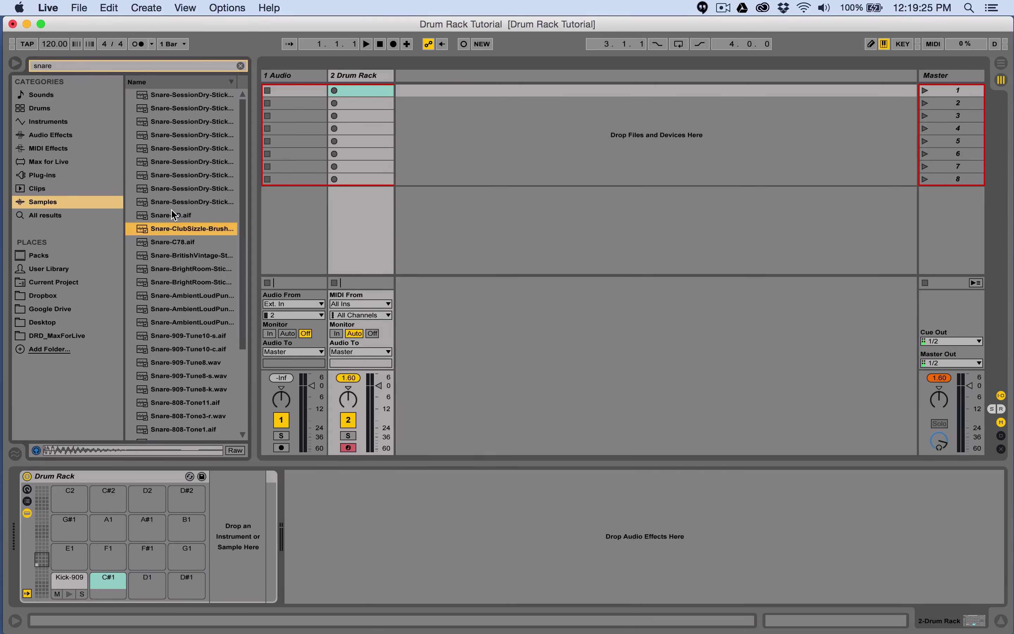
key(Up)
mouse_move(196, 229)
mouse_down()
mouse_move(126, 616)
mouse_move(105, 584)
mouse_up()
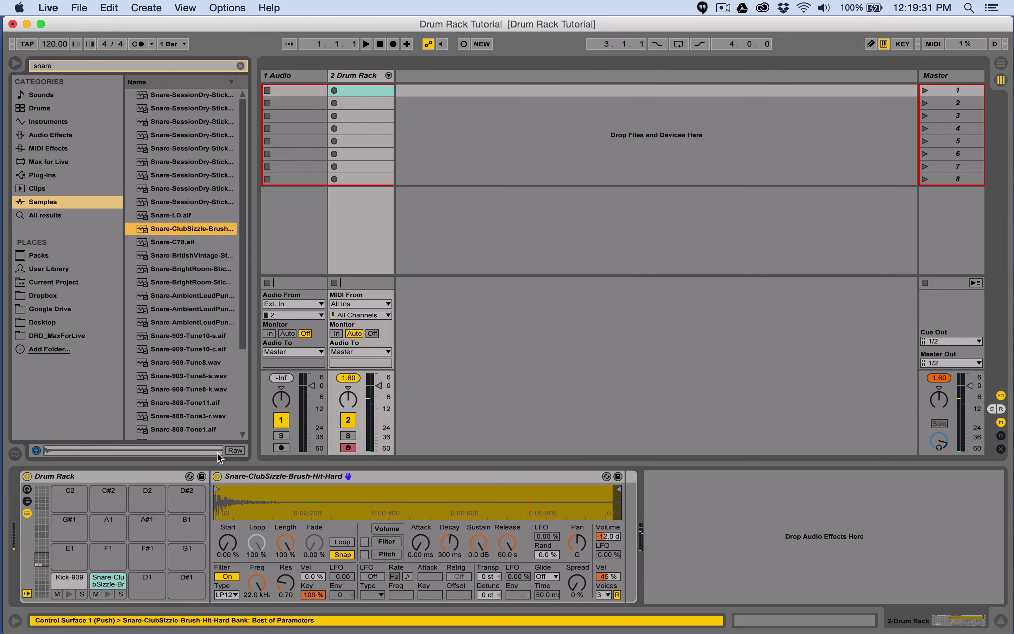
Search the samples for "hi hat", preview them and load A-HiHat 2 Closed B.aif onto the D1 pad.
click(63, 67)
text(hi)
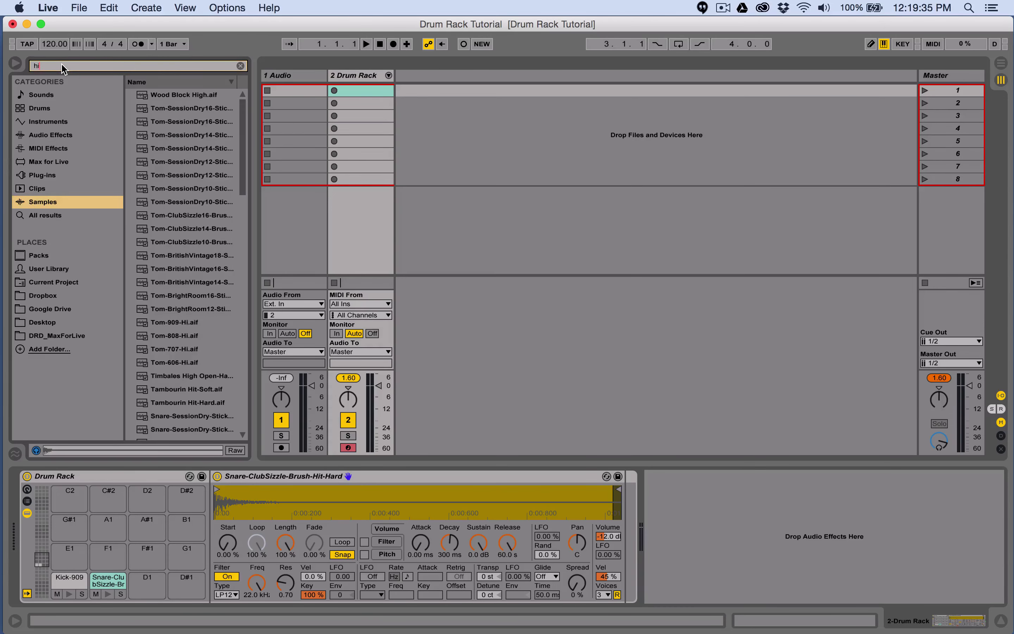
text( hat)
click(194, 95)
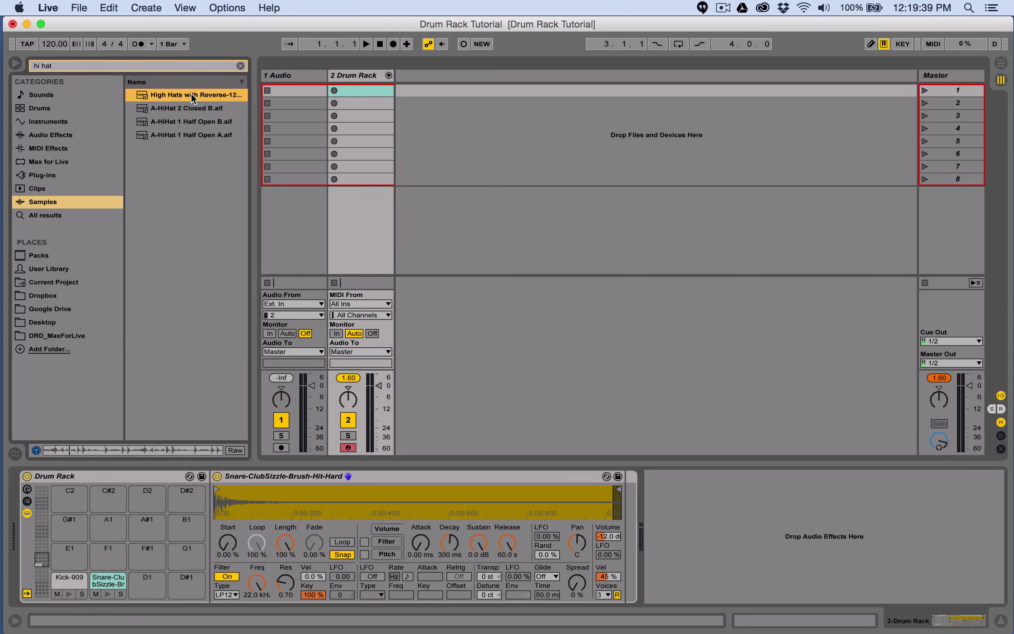
key(Down)
drag(187, 108, 143, 577)
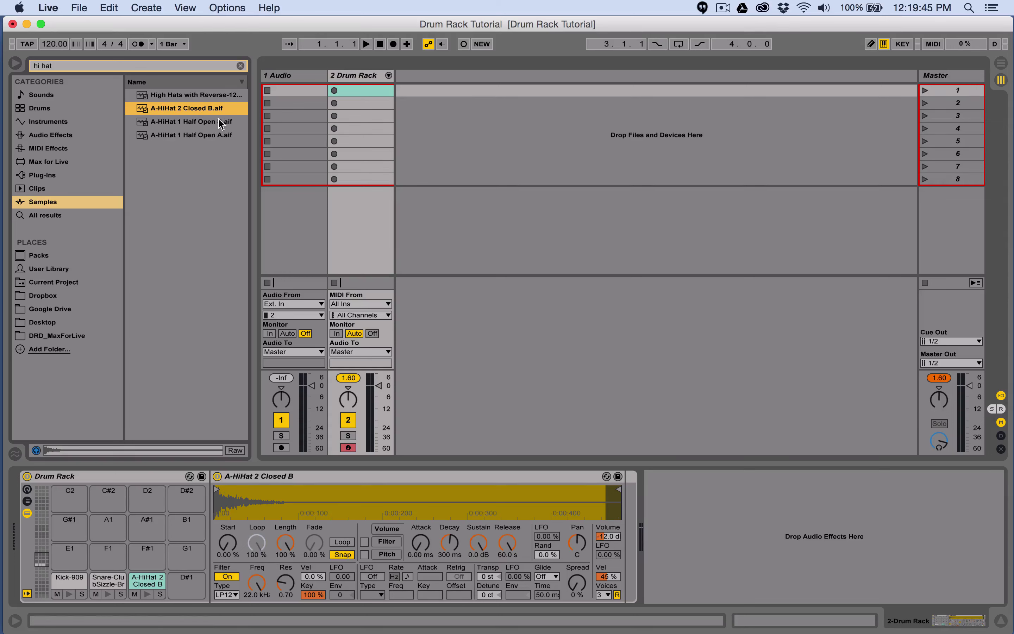
Load A-HiHat 1 Half Open B.aif onto the D#1 pad and show the Drum Rack's chain list.
drag(197, 121, 186, 585)
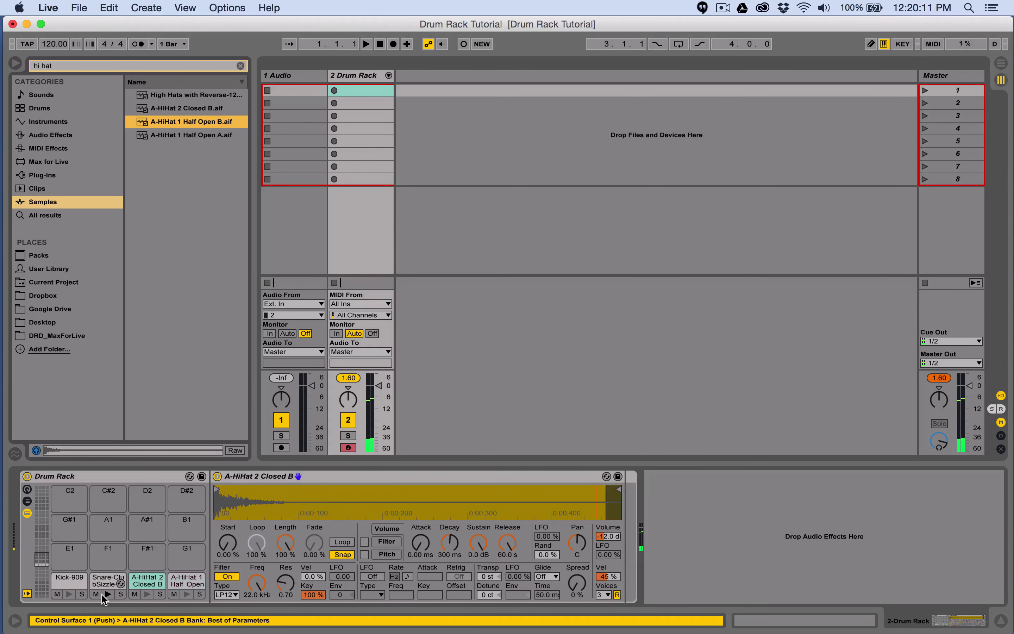
click(26, 501)
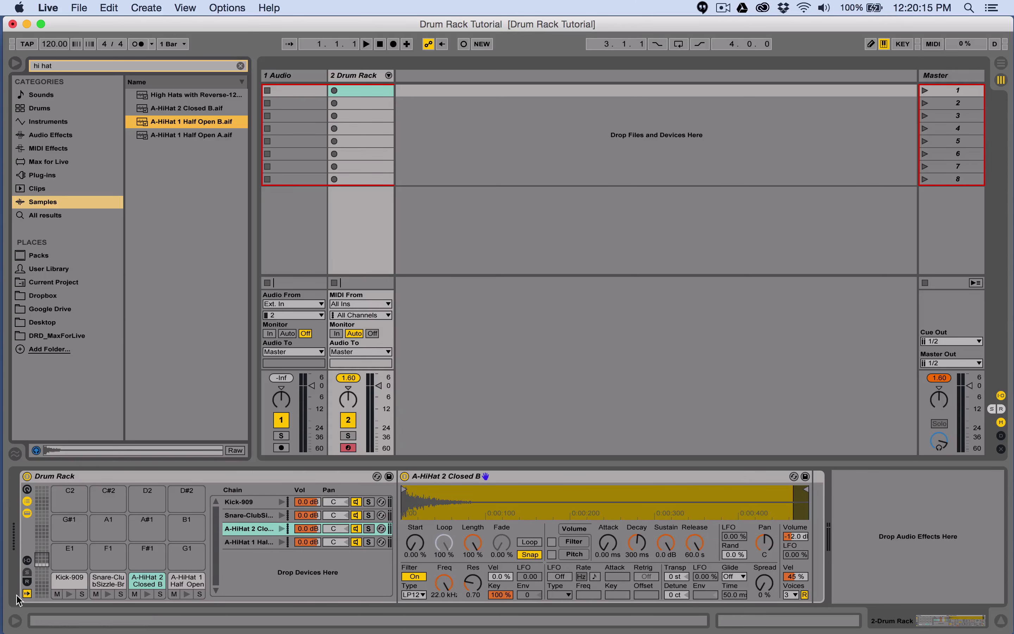
Show the chains' input/output settings and assign both hi-hat chains to choke group 1.
click(27, 560)
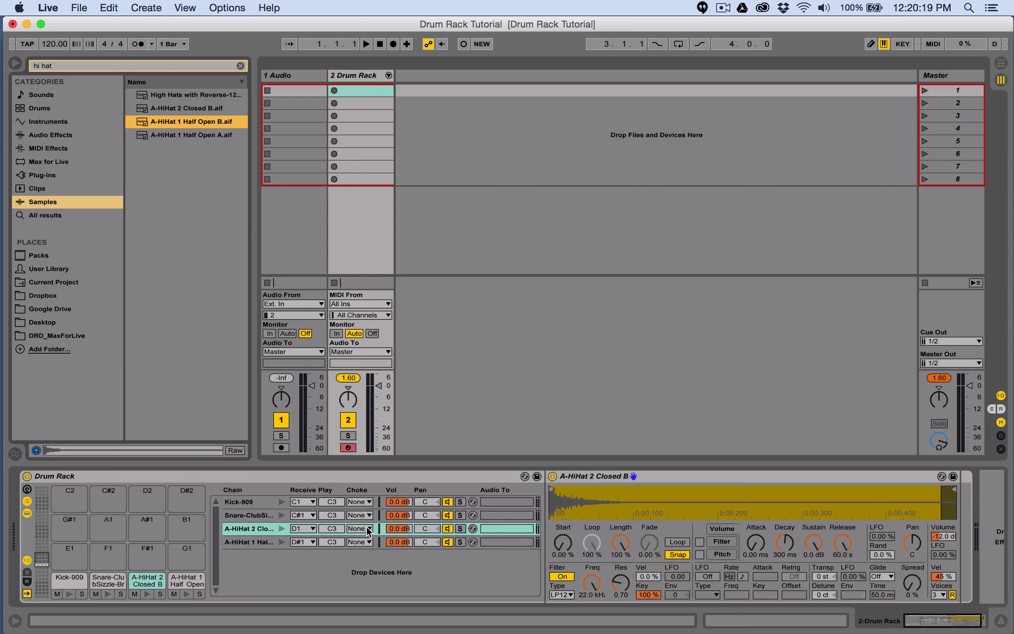
click(252, 540)
key(super+a)
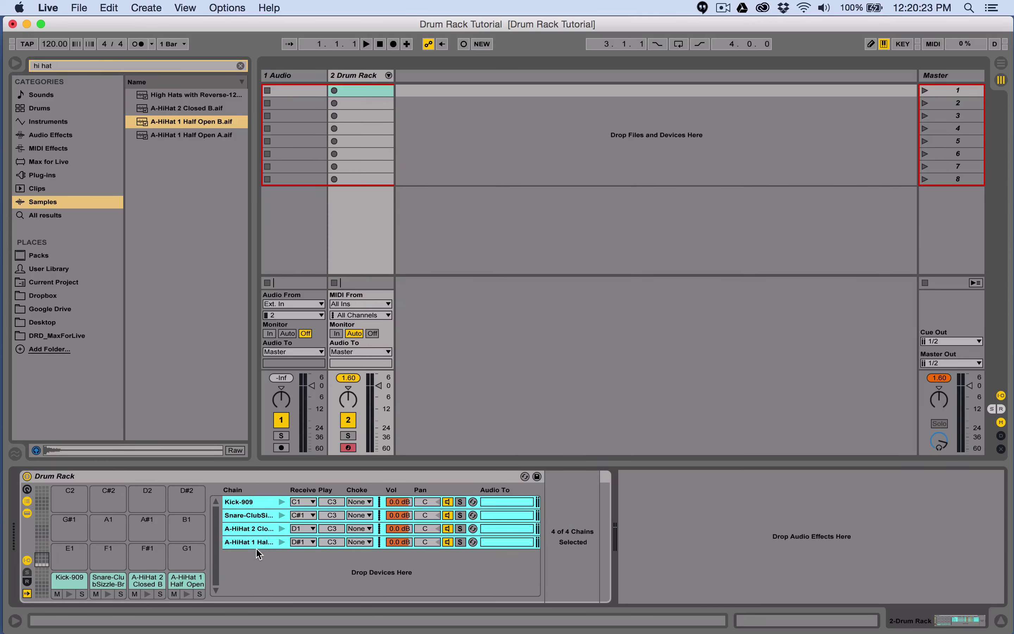
click(235, 506)
click(245, 529)
shift+click(245, 542)
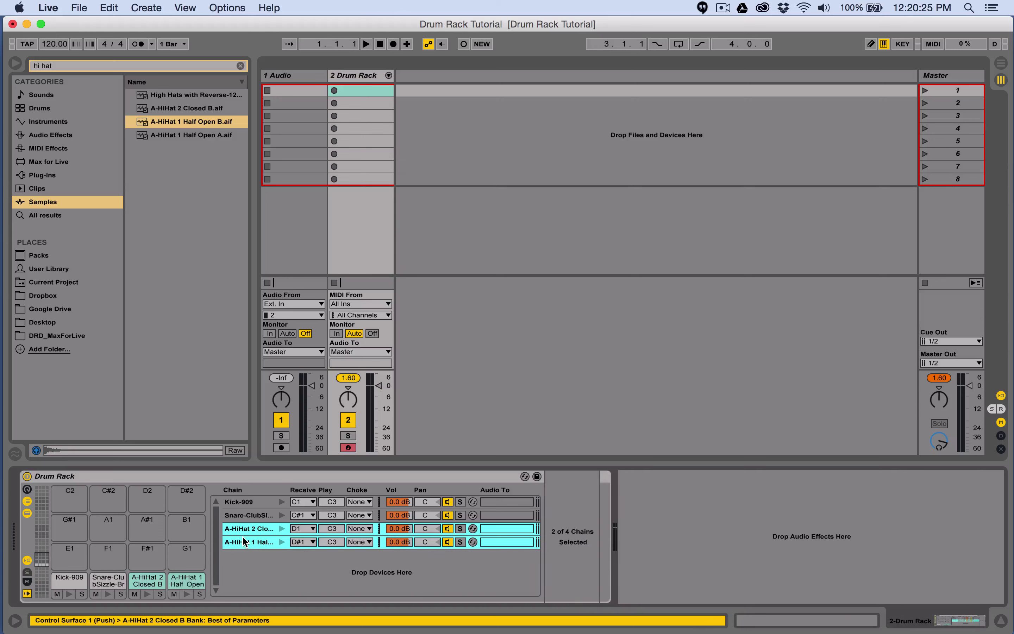
click(360, 529)
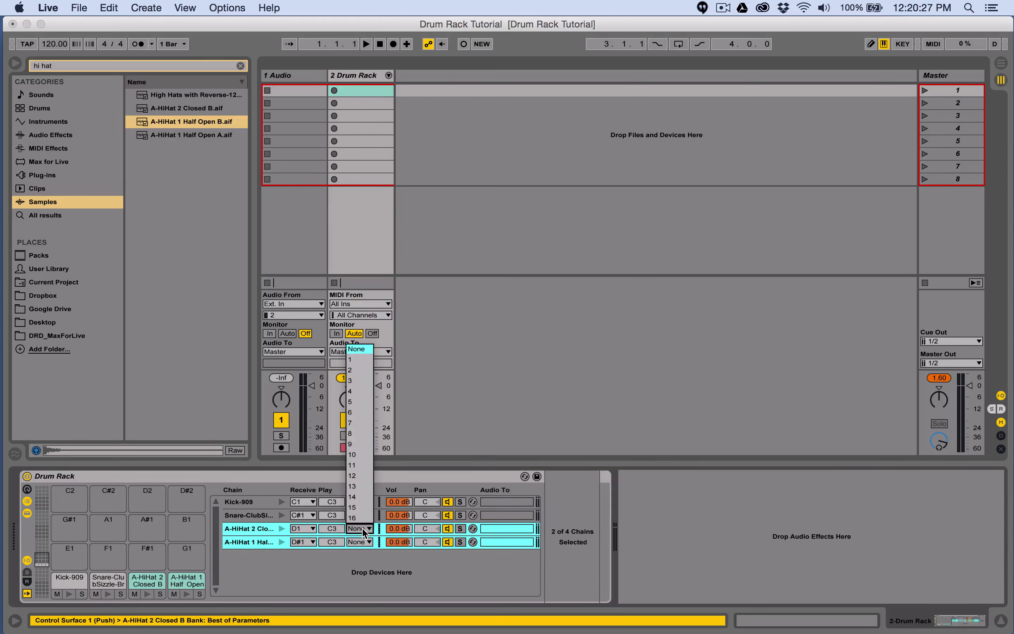
click(366, 360)
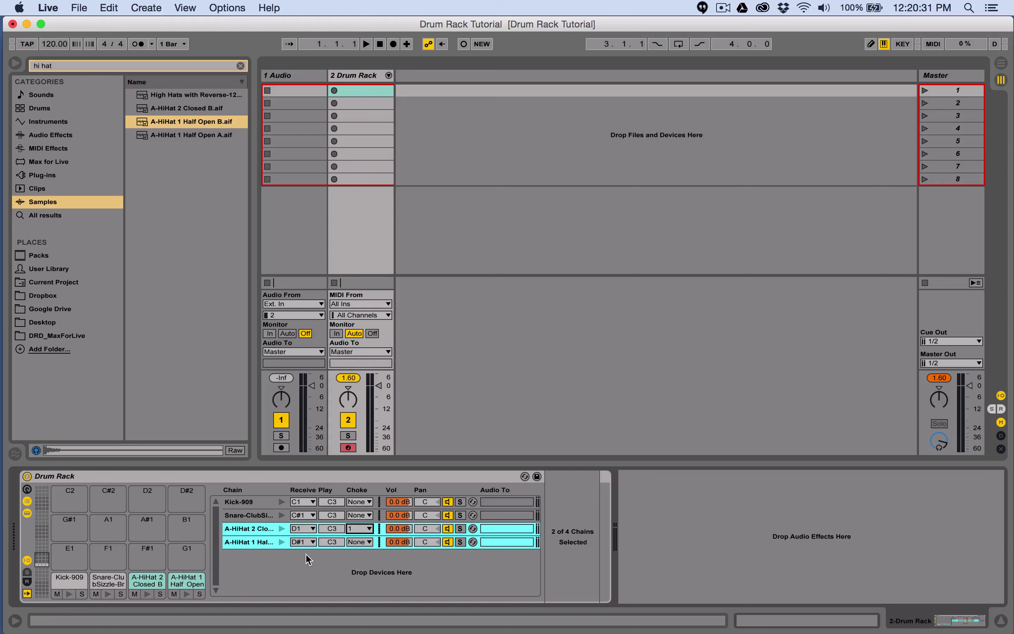
click(359, 542)
click(362, 368)
Alternate between the closed and half-open hi-hat chains to test the choke group, and hide the chains' input/output settings.
click(255, 527)
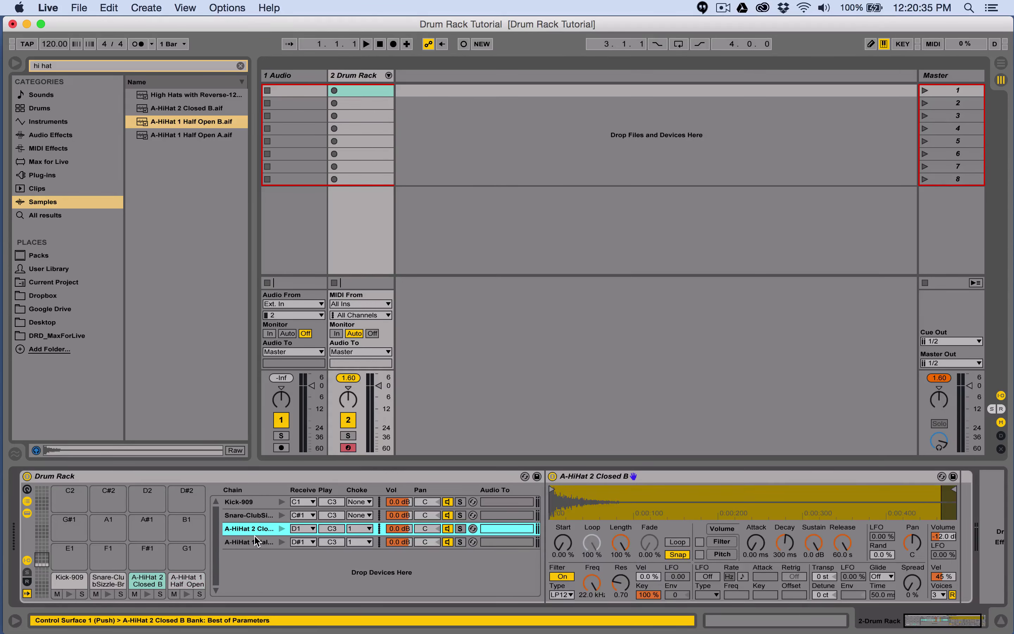
click(255, 538)
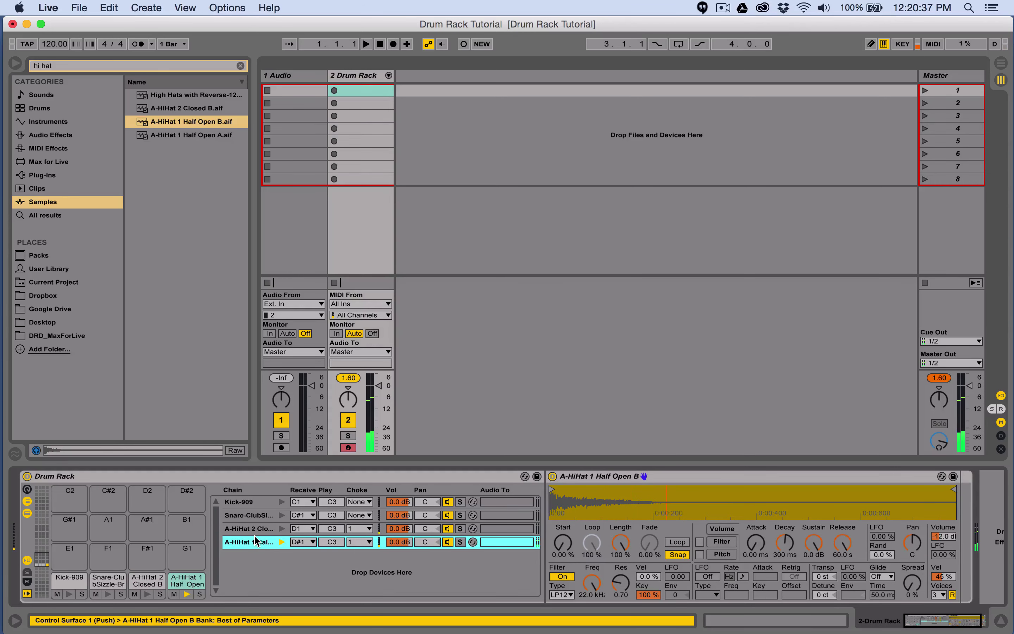
key(Up)
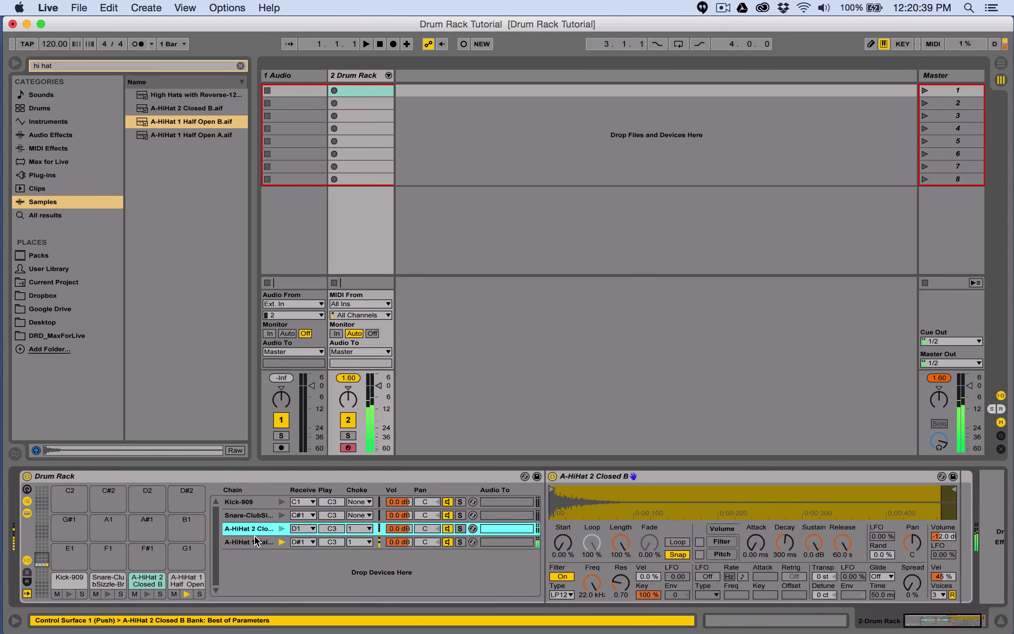
click(256, 542)
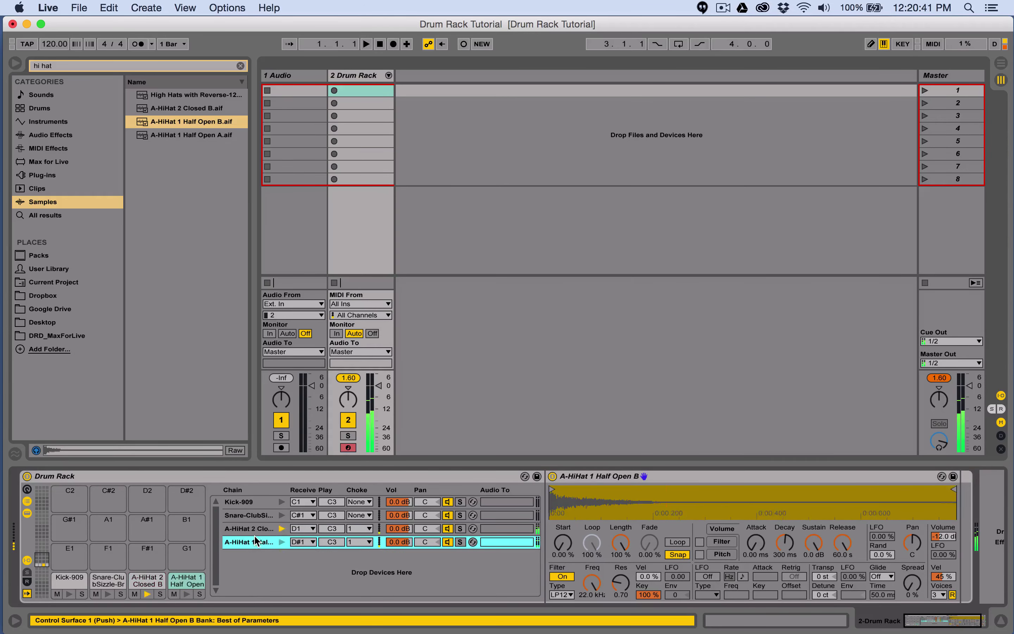
key(Up)
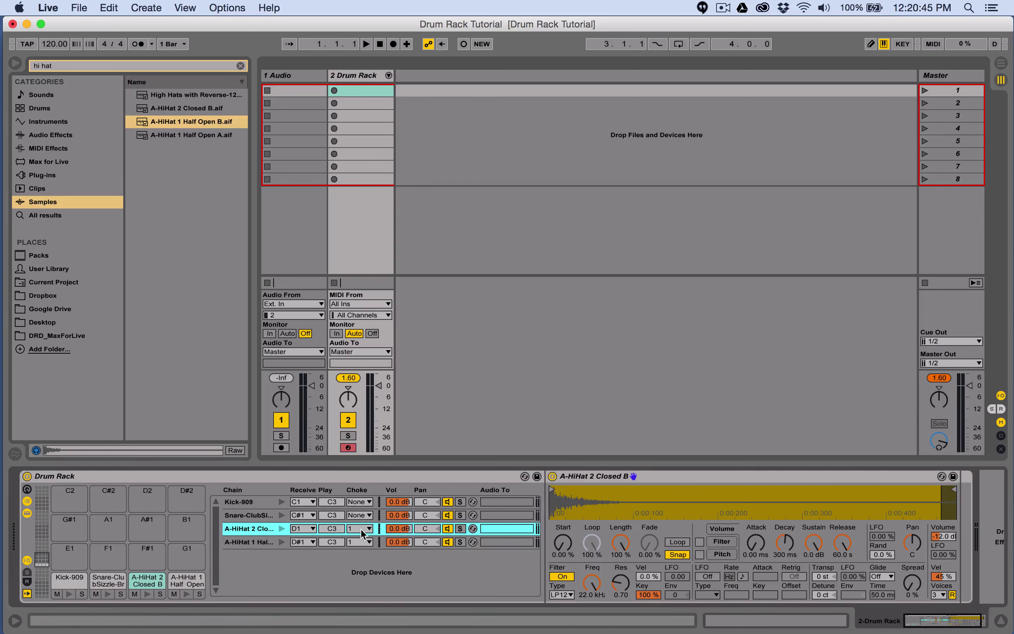
key(Down)
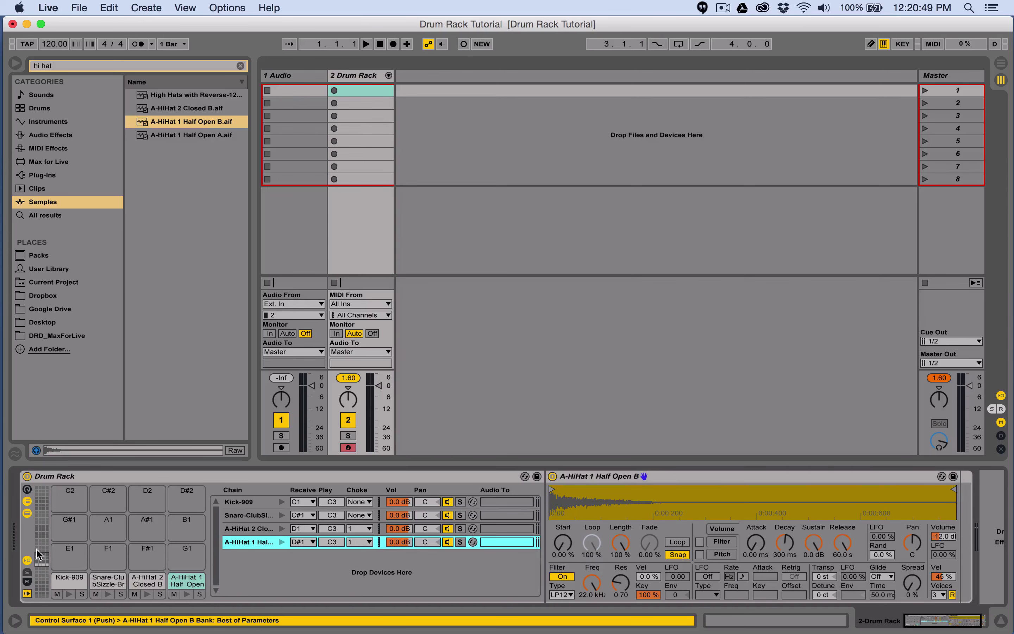
click(27, 560)
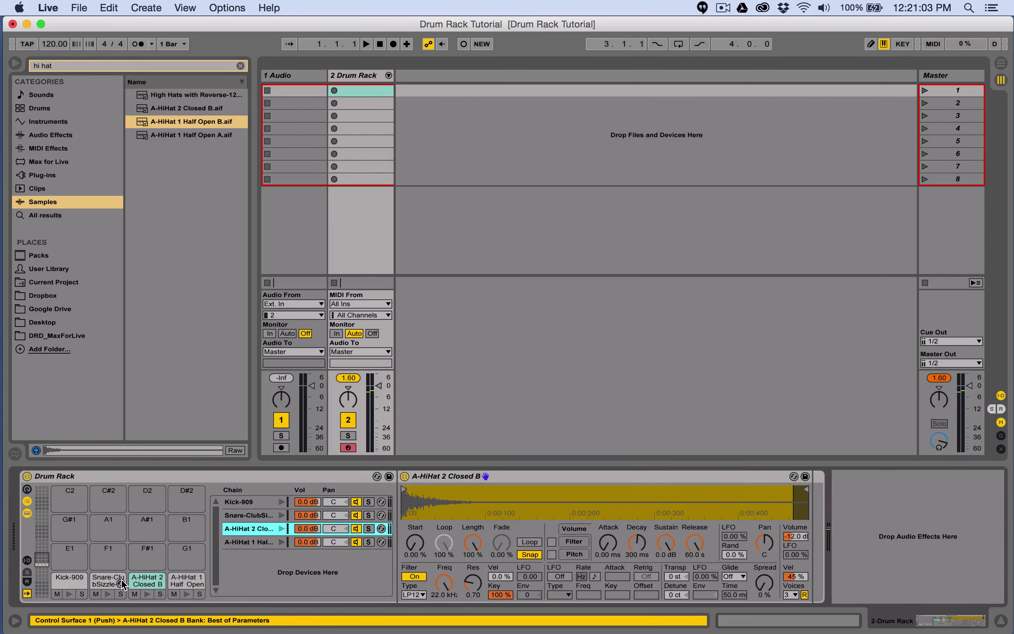
Create a MIDI clip in the Drum Rack track's first slot, enlarge its note editor and compare the unfolded and folded views.
double_click(359, 94)
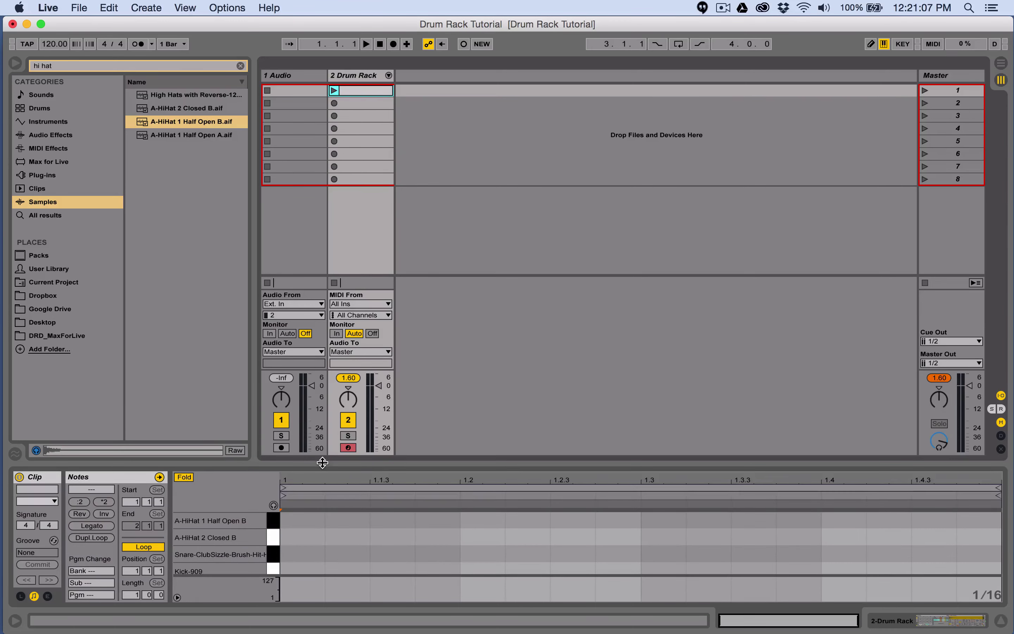
drag(322, 462, 323, 425)
click(184, 439)
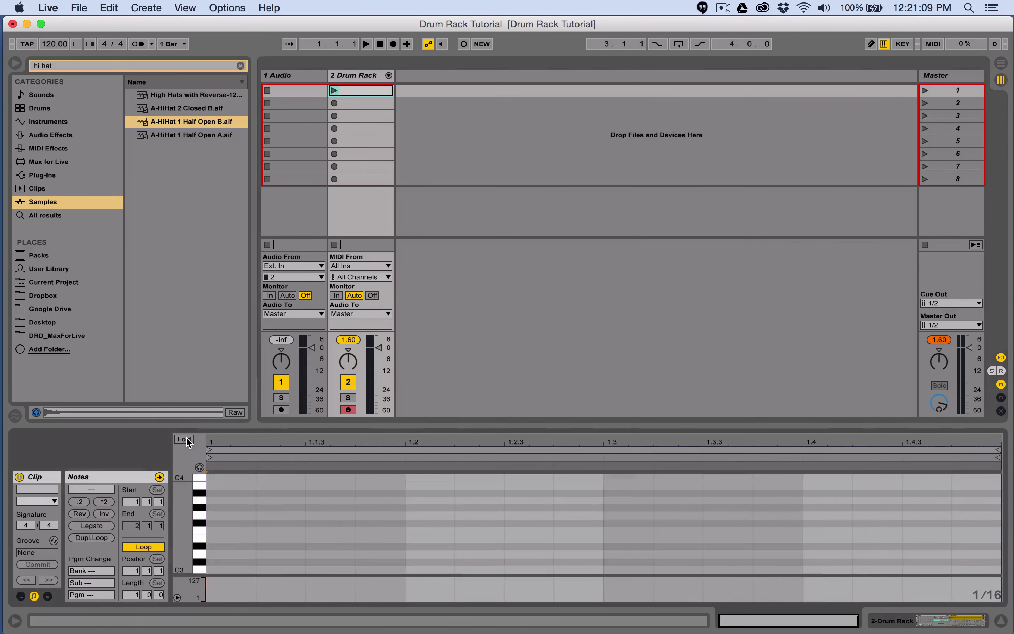
click(184, 439)
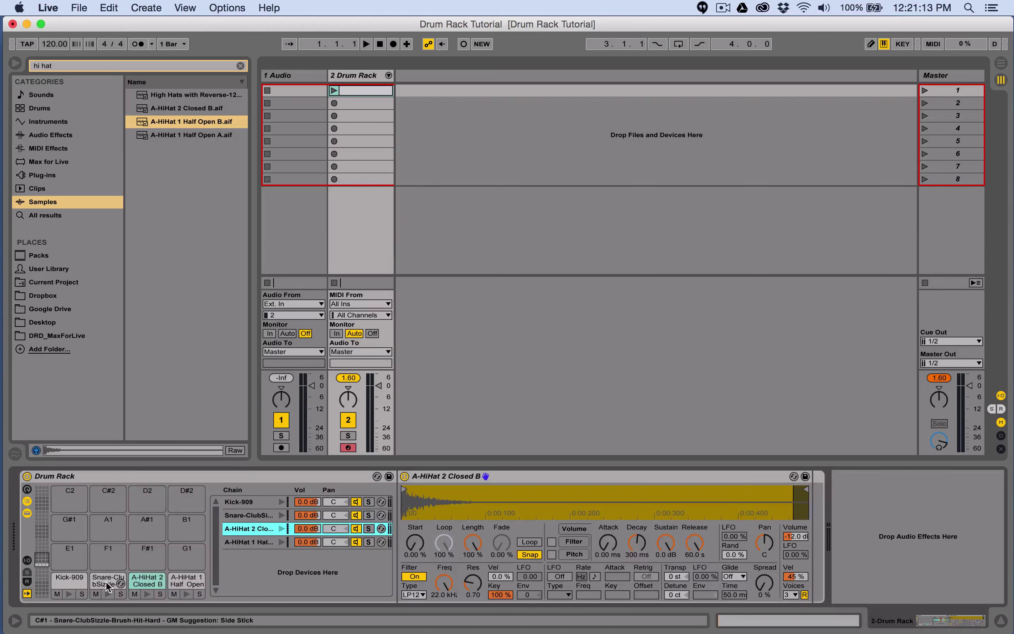
Return to the Drum Rack's pads and rename the C1 pad KICK and the C#1 pad SNARE.
key(shift+Tab)
click(71, 581)
key(super+r)
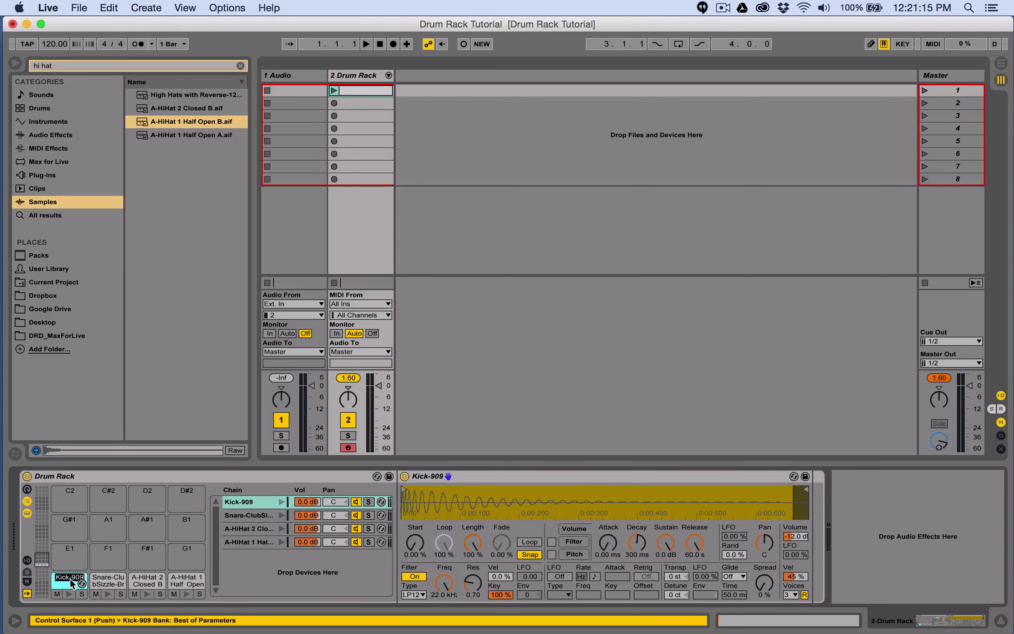
text(KICK)
key(Return)
key(Tab)
click(97, 581)
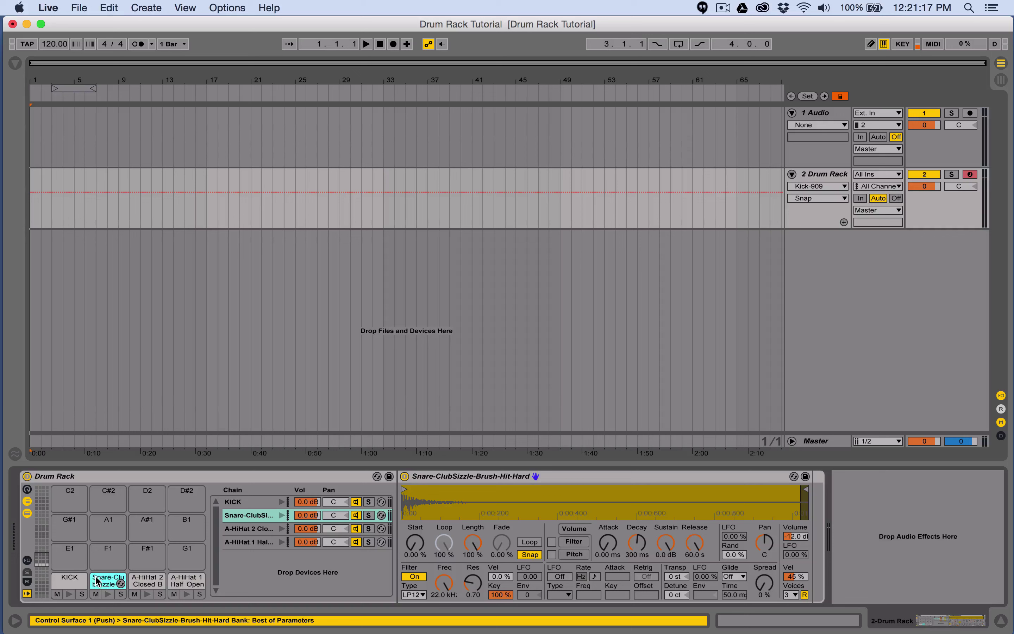
key(super+r)
text(SNARE)
key(Return)
Rename the D1 pad HH-Closed and the D#1 pad HH-Open, and return to Session View.
click(150, 581)
key(super+r)
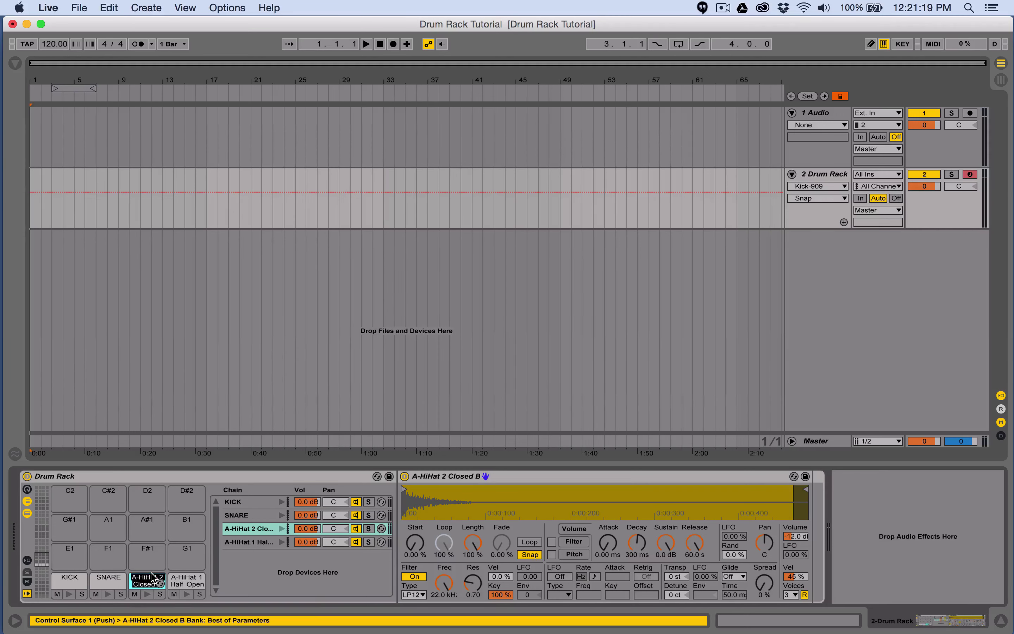
text(HH-Closed)
key(Return)
click(184, 581)
key(super+r)
text(H)
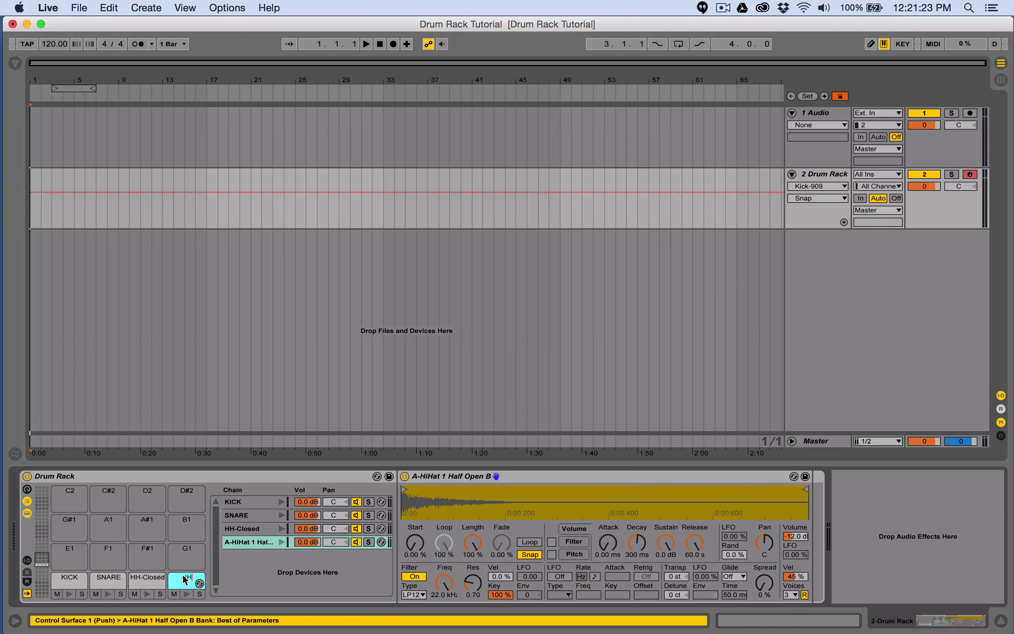
text(H-Open)
key(Return)
key(Tab)
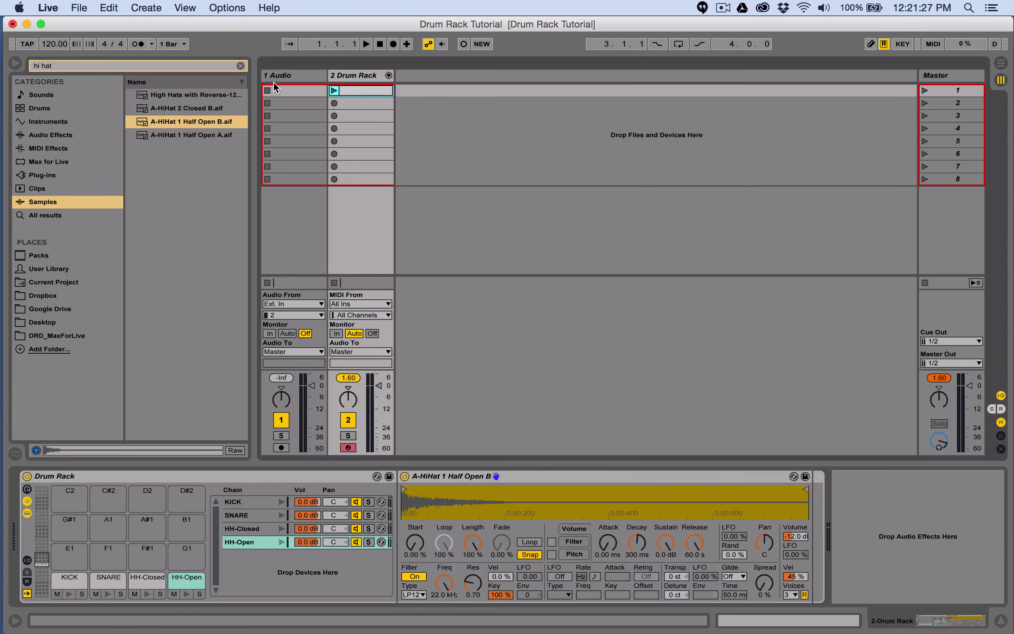
Open the Drum Rack track's clip and draw 1/16 KICK notes on beats 1, 1.2, 1.3 and 1.4.
double_click(357, 90)
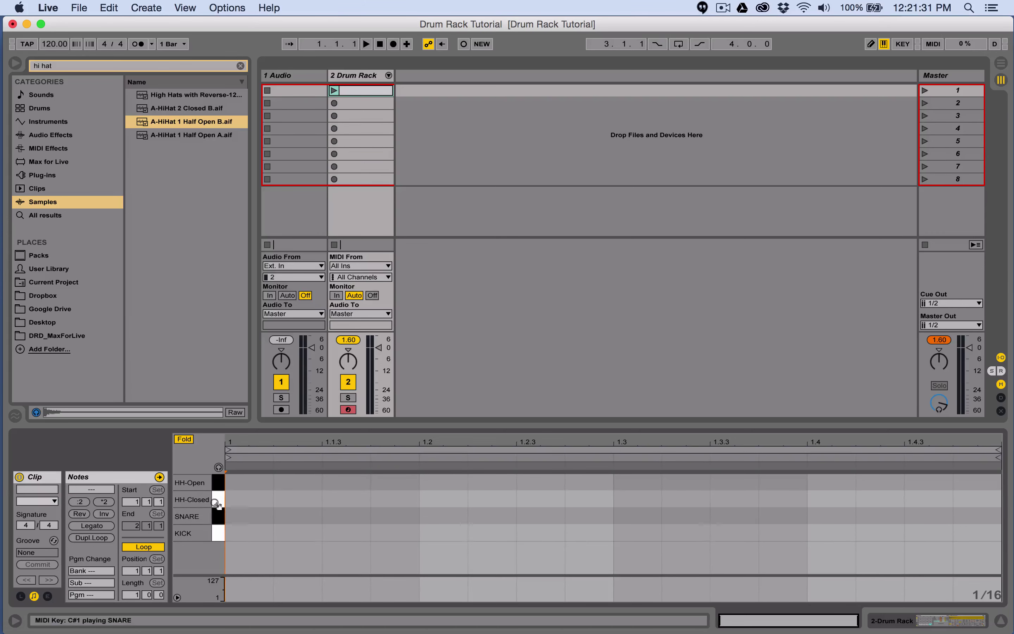
key(b)
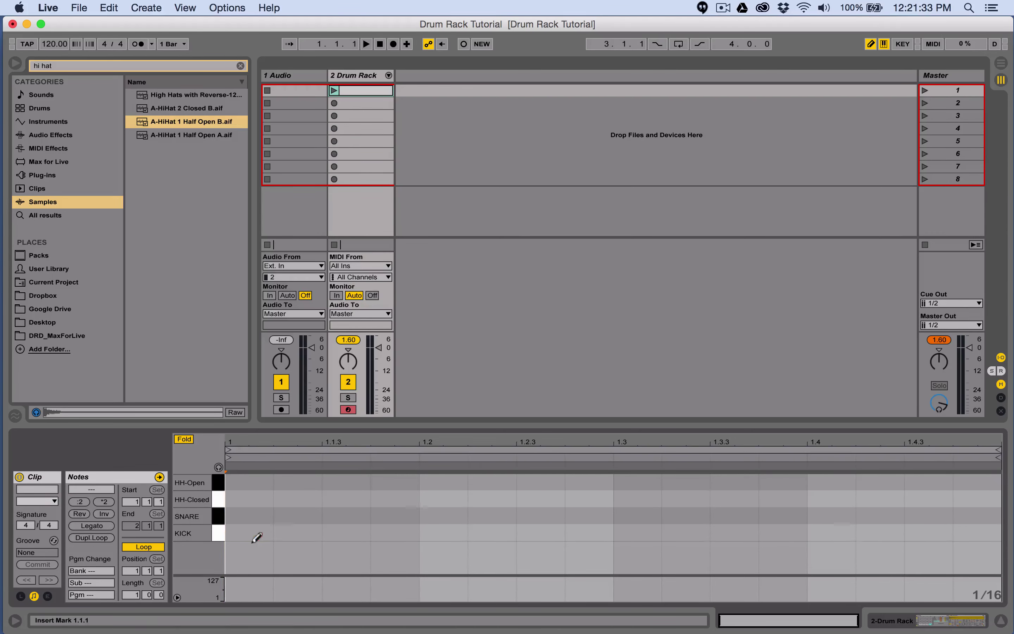
click(254, 532)
click(443, 532)
click(639, 532)
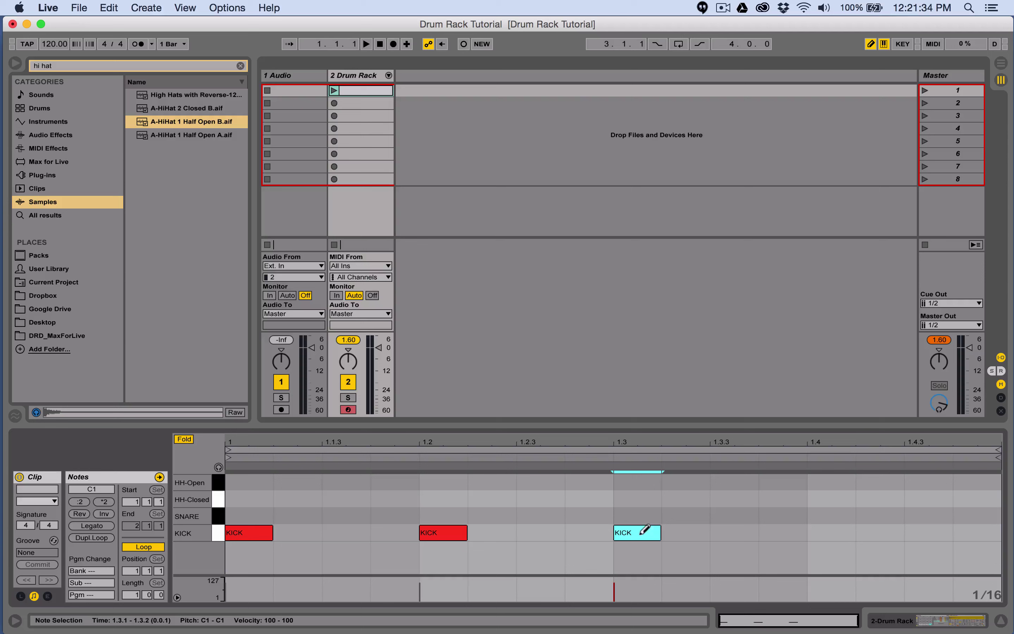
click(832, 533)
Draw SNARE notes on beats 1.2 and 1.4.
click(418, 516)
click(415, 515)
click(444, 516)
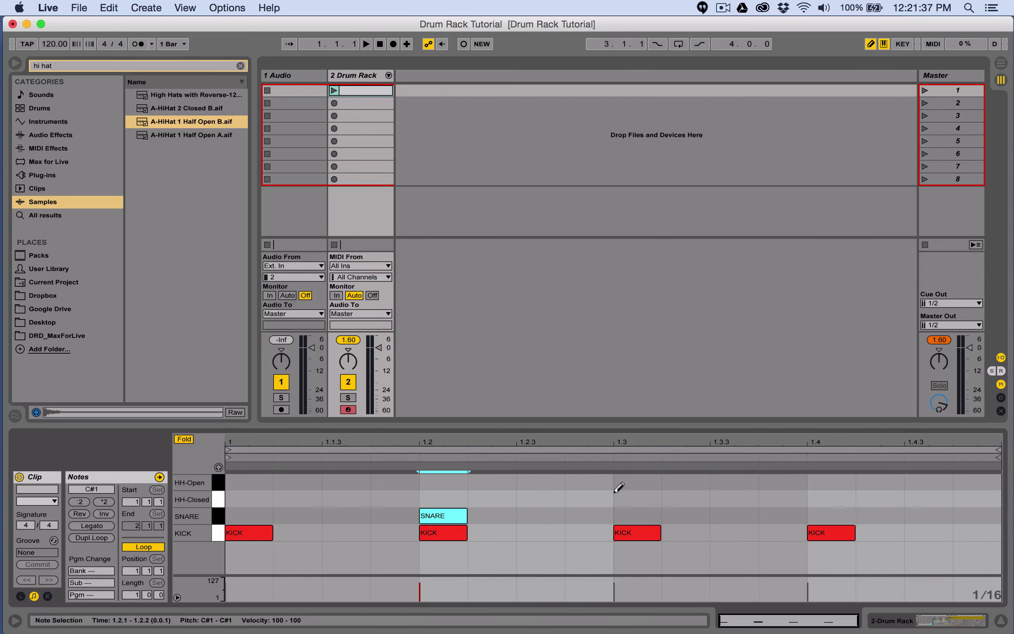
click(824, 516)
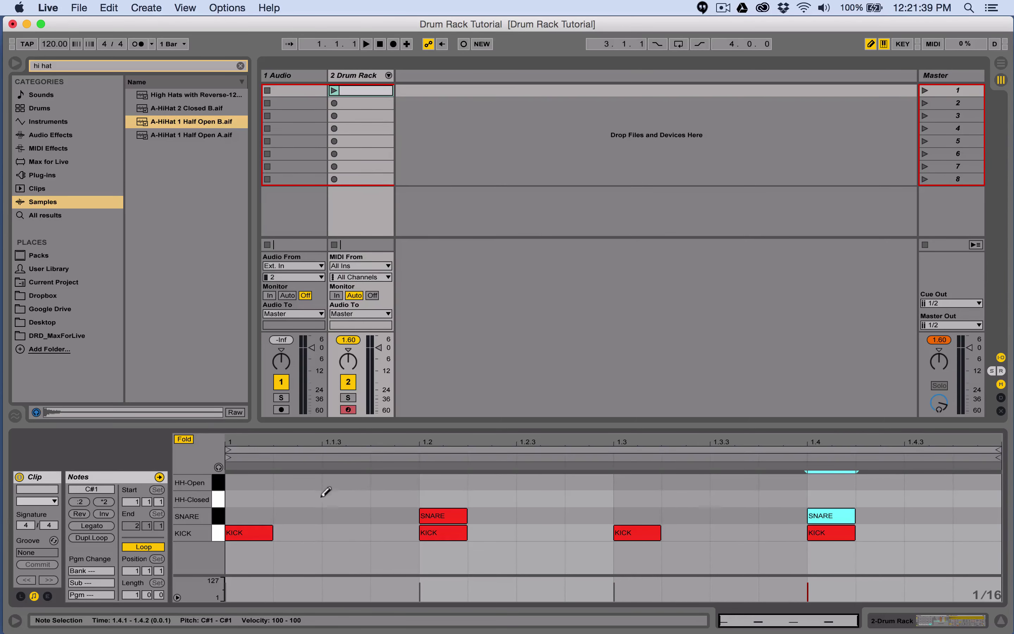
Draw HH-Closed notes at 1, 1.1.3, 1.2.3, 1.3.3 and 1.4.3 plus an HH-Open note at 1.4.4, and launch the clip.
click(343, 499)
click(541, 499)
click(734, 499)
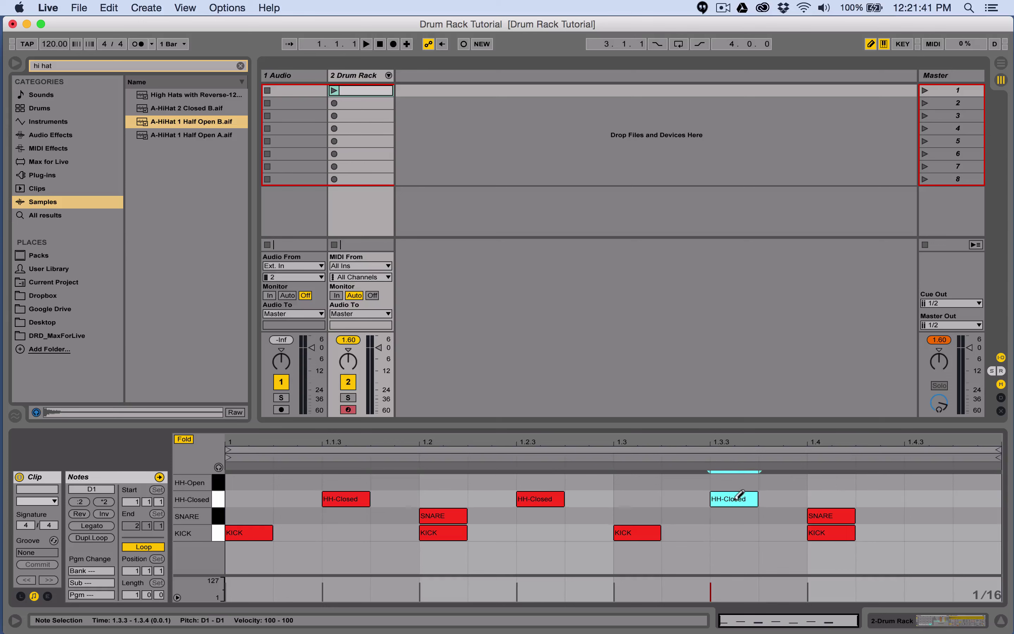
click(933, 499)
click(969, 482)
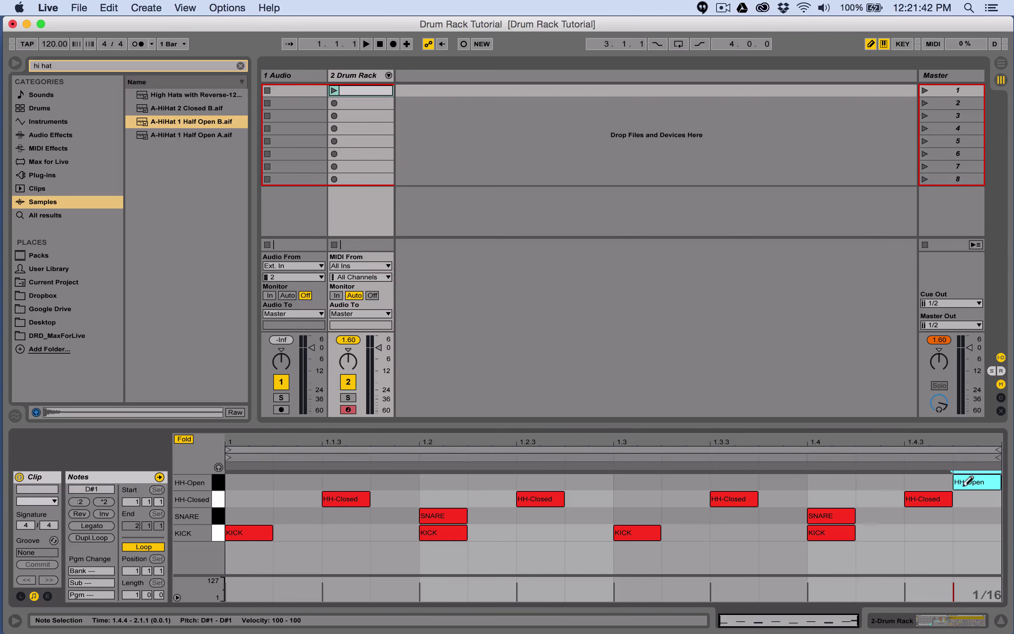
click(247, 499)
click(335, 95)
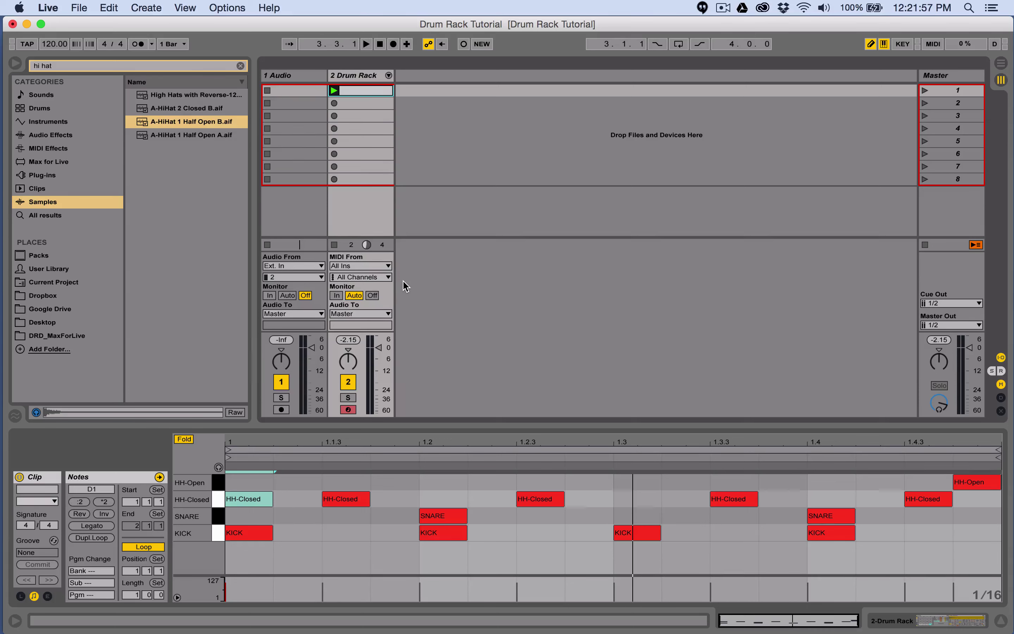
Clear the browser search and unfold the Drum Rack track to show its individual chains in the mixer.
click(241, 66)
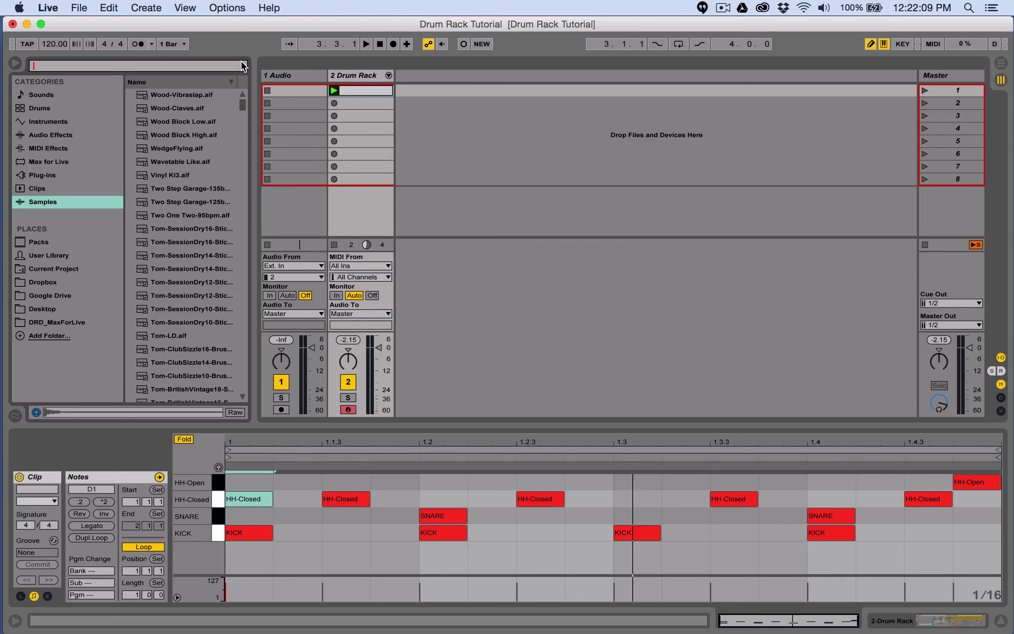
click(366, 80)
click(388, 76)
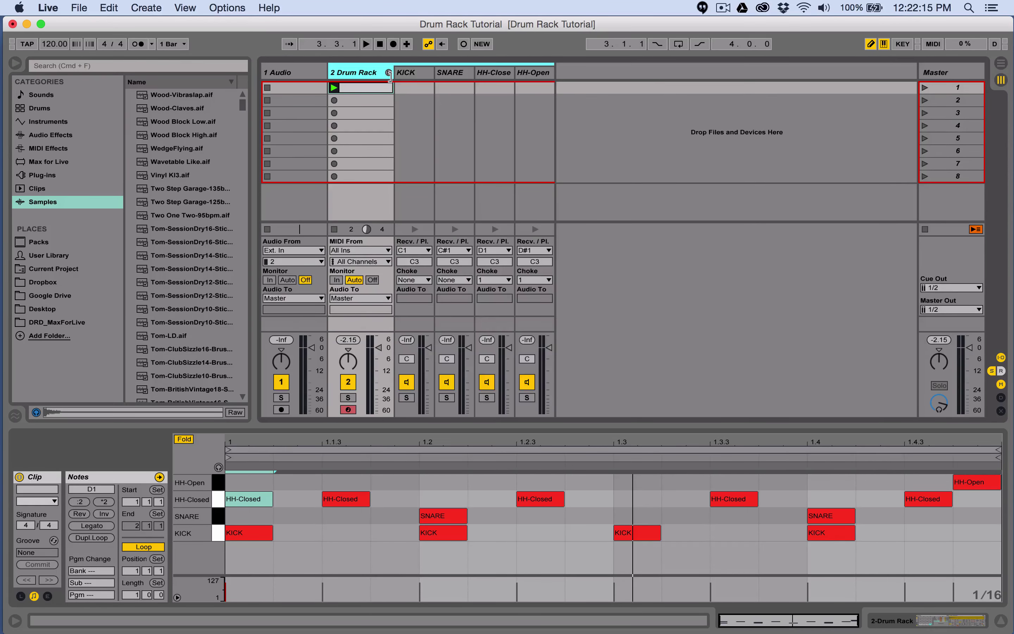
Examine the mixer strips of the KICK, SNARE, HH-Closed and HH-Open chains by selecting each in turn.
click(419, 79)
click(453, 76)
click(493, 77)
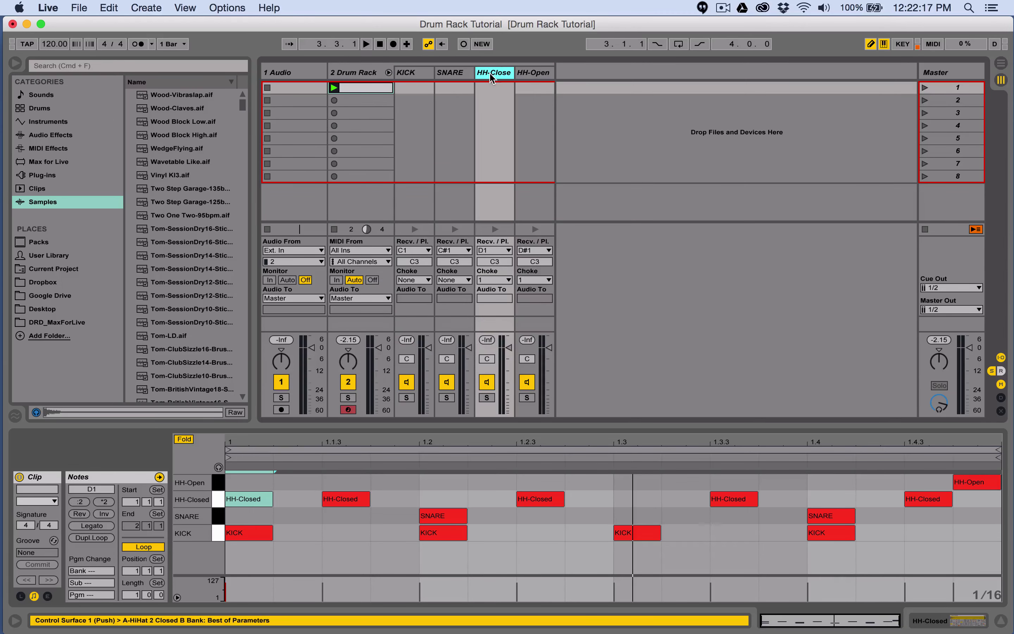
click(535, 78)
click(500, 80)
click(459, 78)
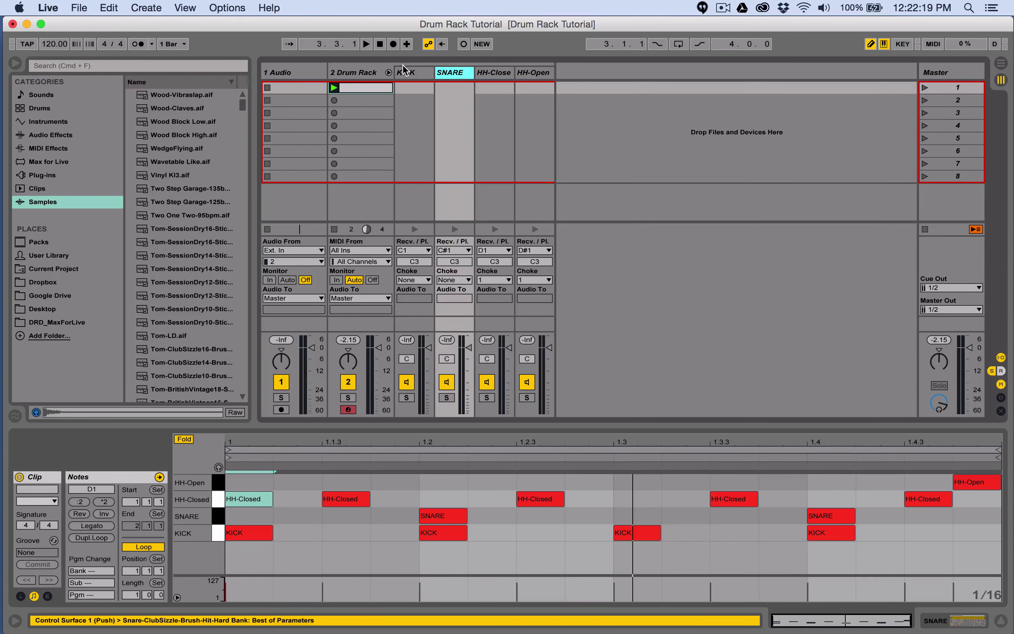
click(405, 74)
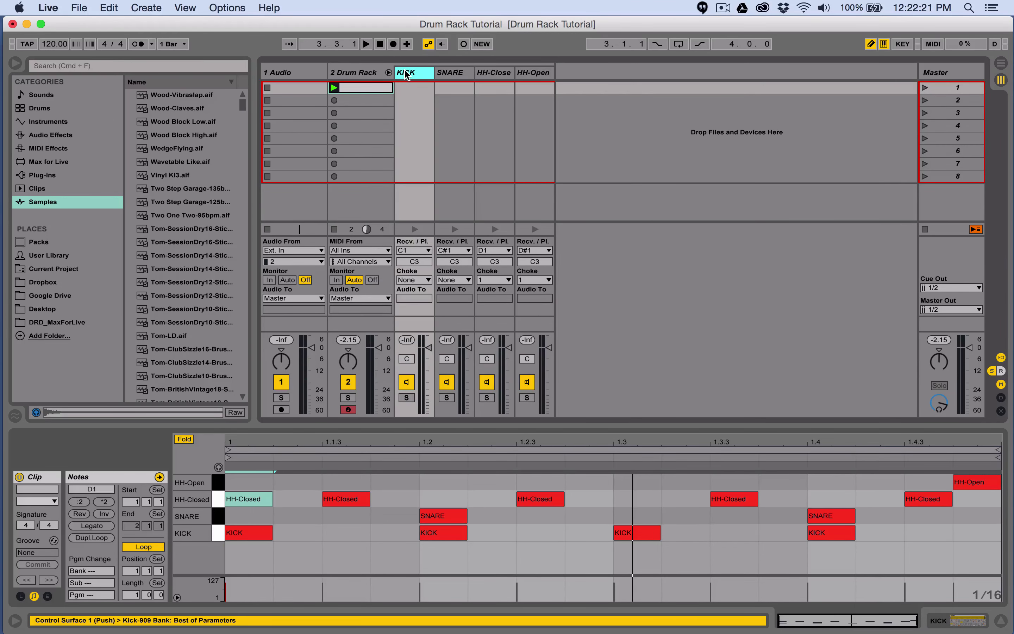
click(450, 76)
click(499, 77)
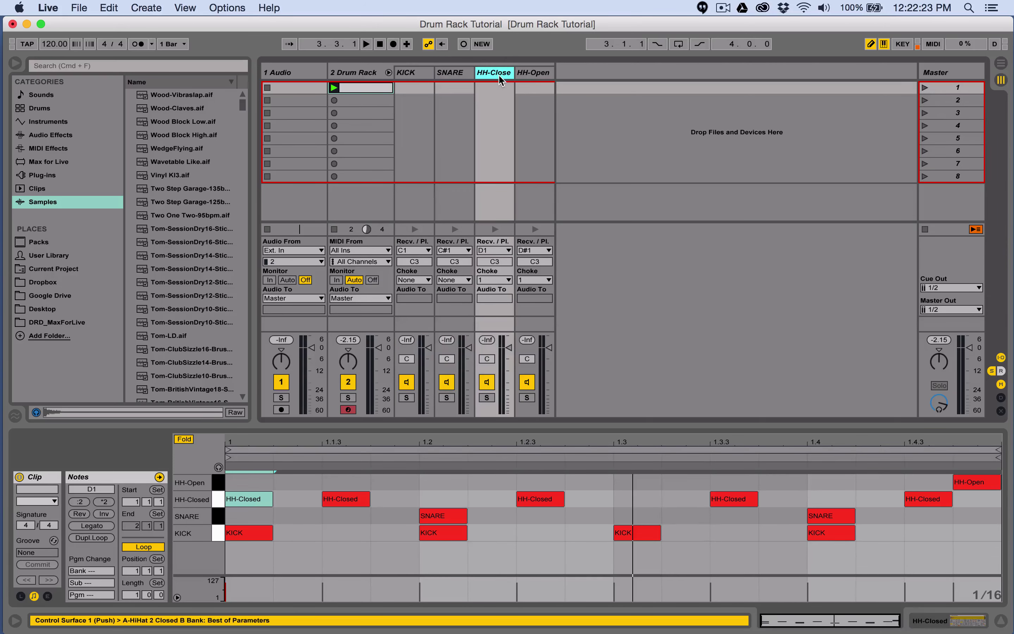
click(533, 75)
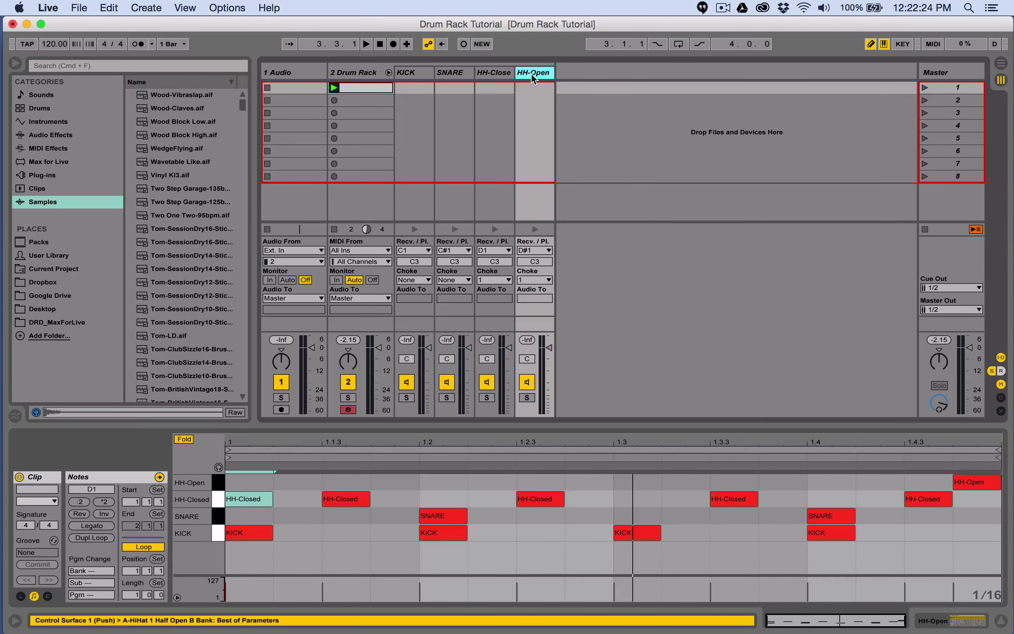
Launch the drum clip and set chain volumes to KICK -0.3, SNARE -14.7, HH-Closed -11.5 and HH-Open -7.7 dB, panning HH-Closed to 50L.
click(334, 88)
drag(431, 356, 491, 365)
click(469, 348)
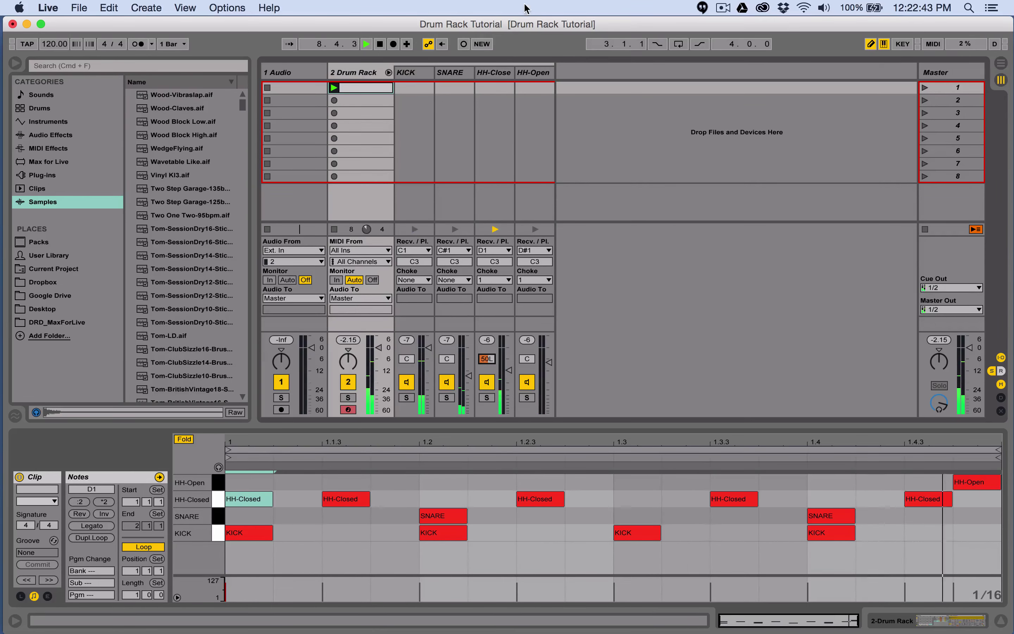
Select the KICK through HH-Open chains and widen their mixer strips, minimizing the interrupting chat pop-up and returning to Live.
click(411, 73)
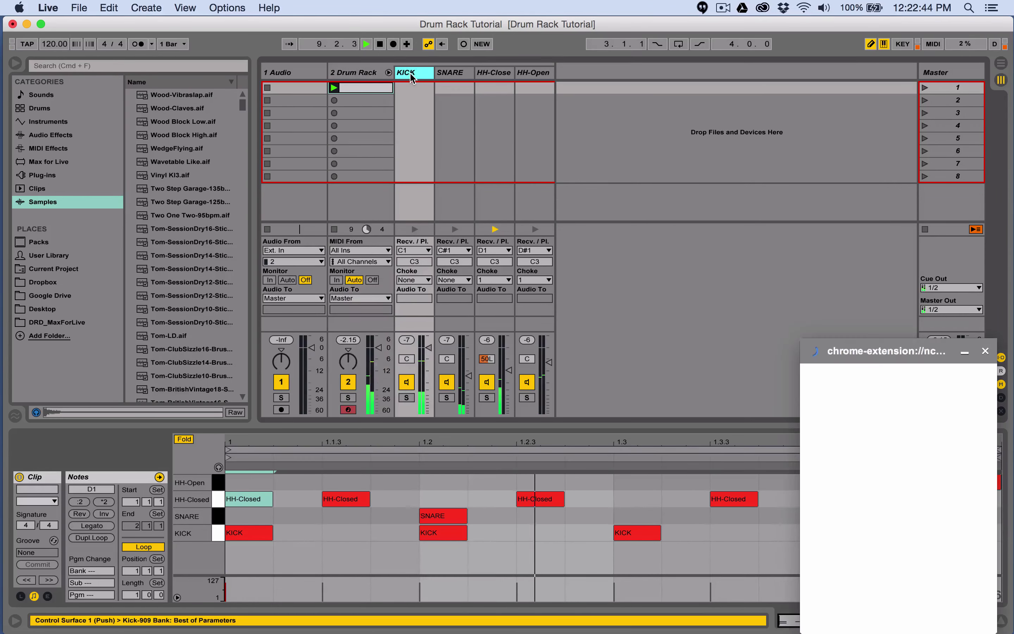
shift+click(534, 74)
click(969, 357)
click(965, 352)
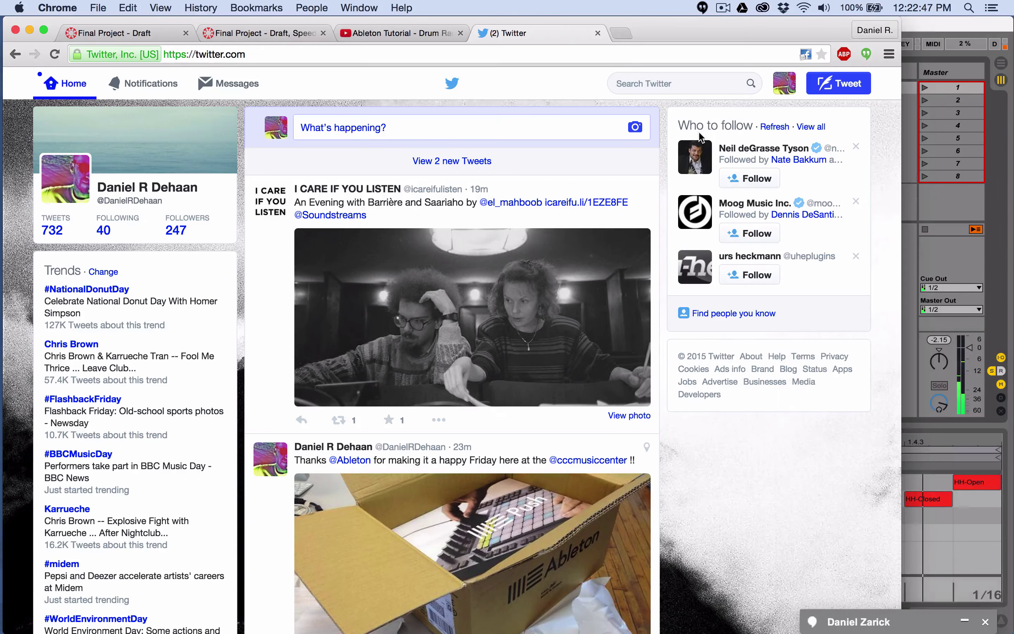
key(super+Tab)
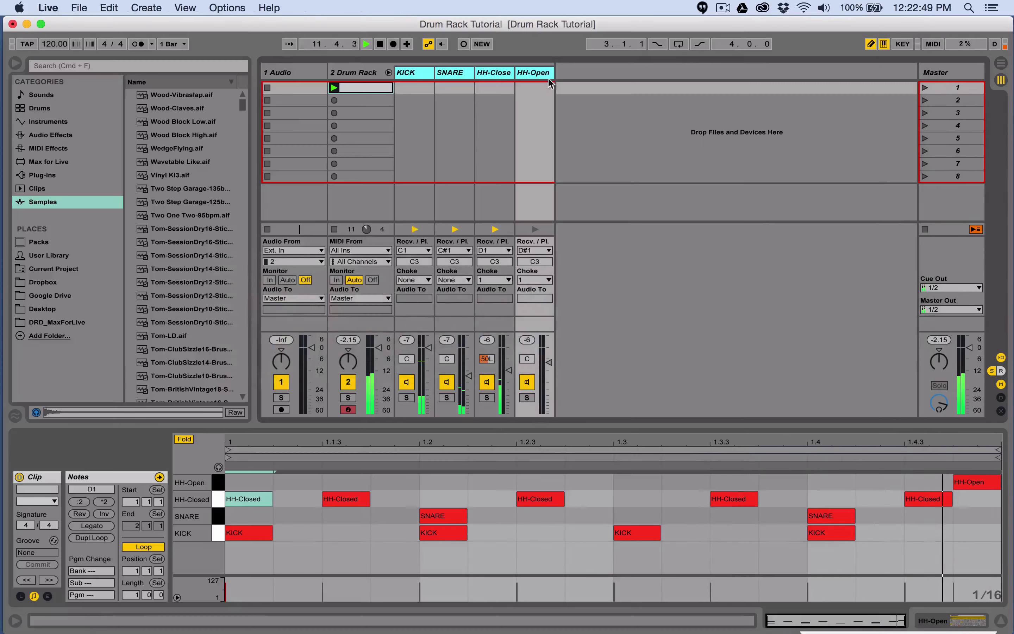
click(572, 74)
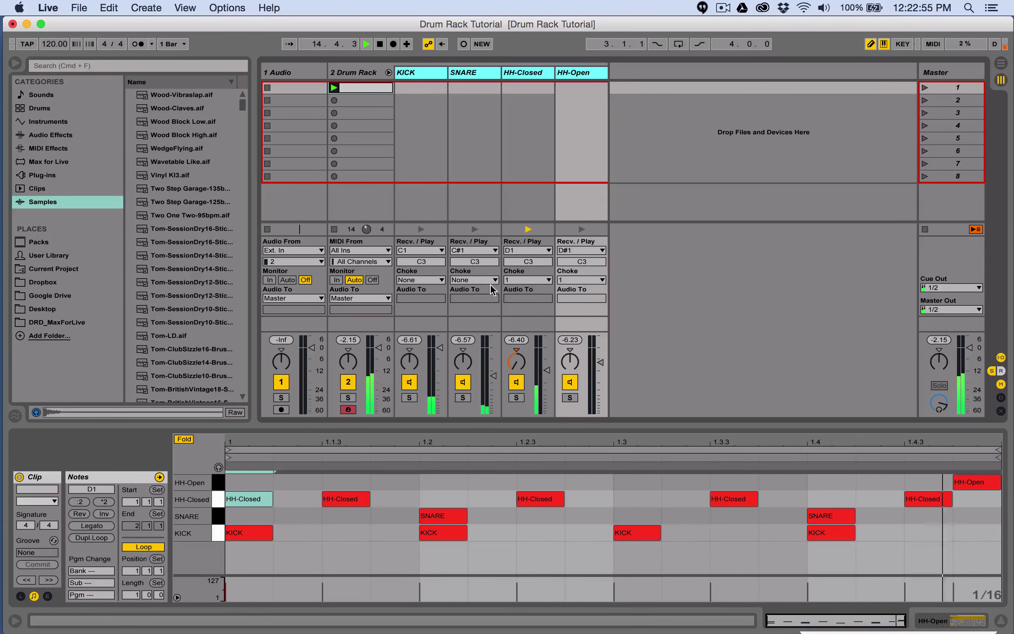
Show the Drum Rack track's device and reveal the input/output settings in its chain list.
key(shift+Tab)
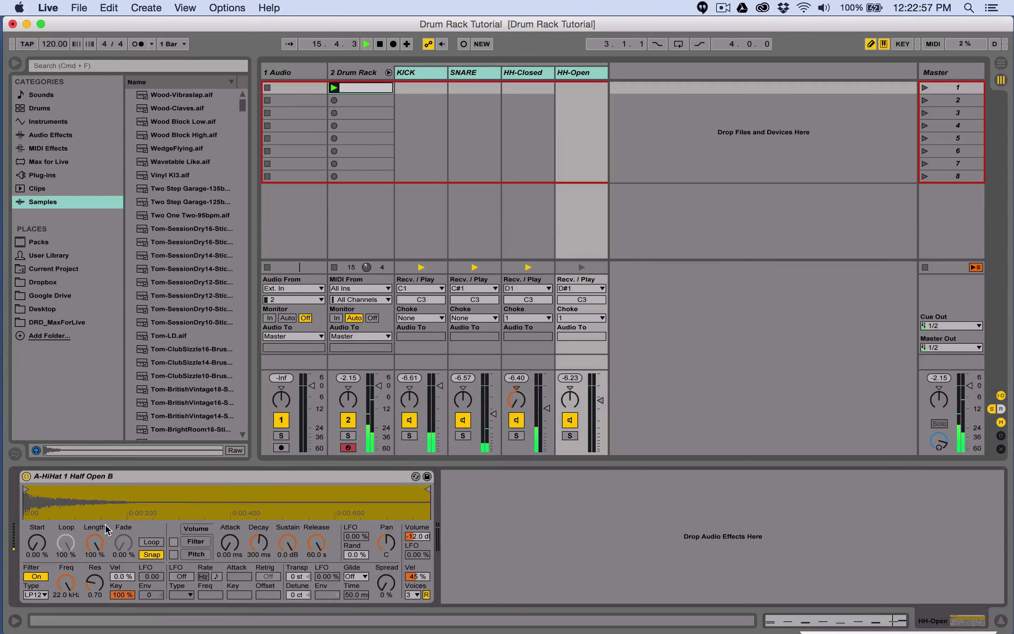
click(350, 72)
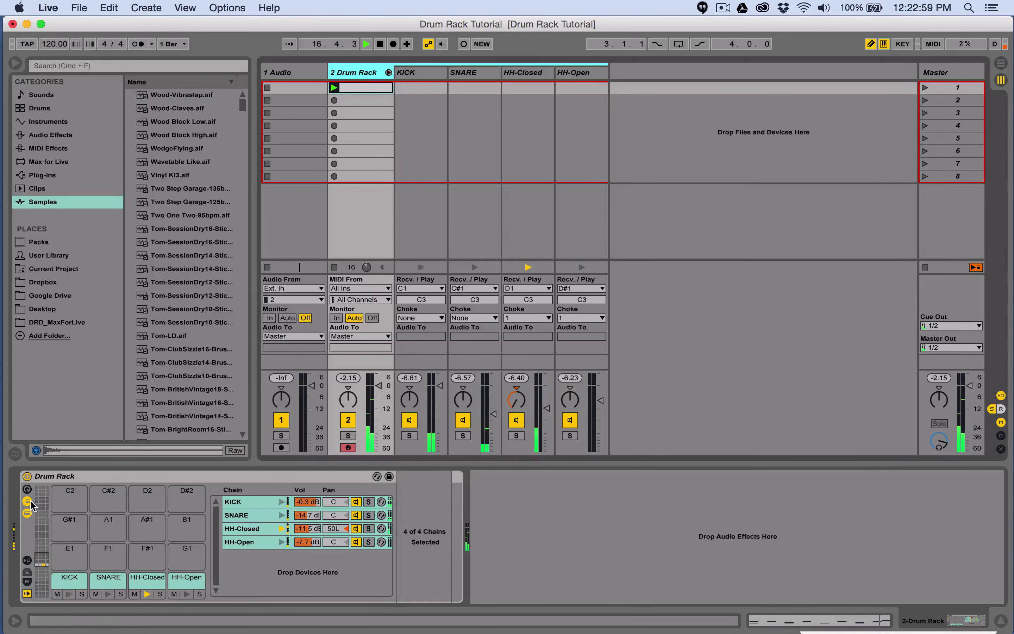
click(27, 560)
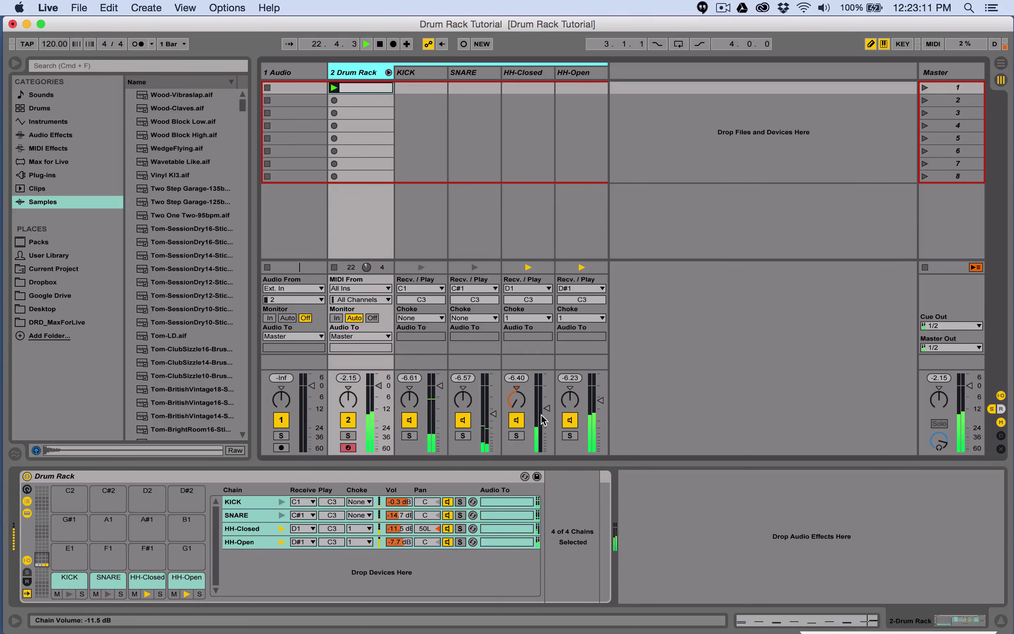
Stop the playback and reset the HH-Closed chain's pan to centre.
click(334, 267)
click(432, 72)
click(474, 72)
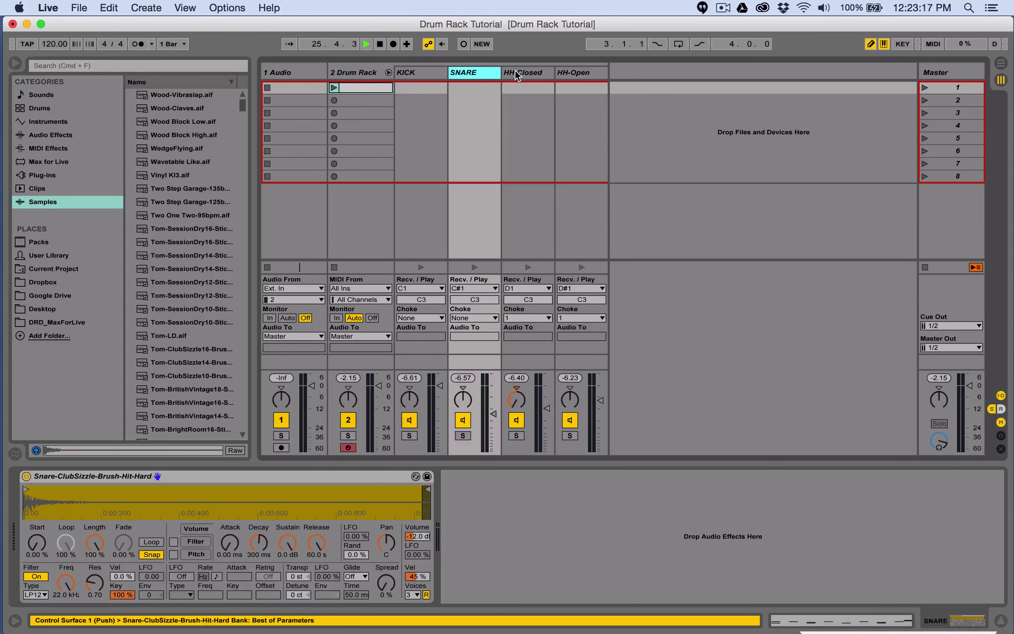
click(516, 71)
click(518, 396)
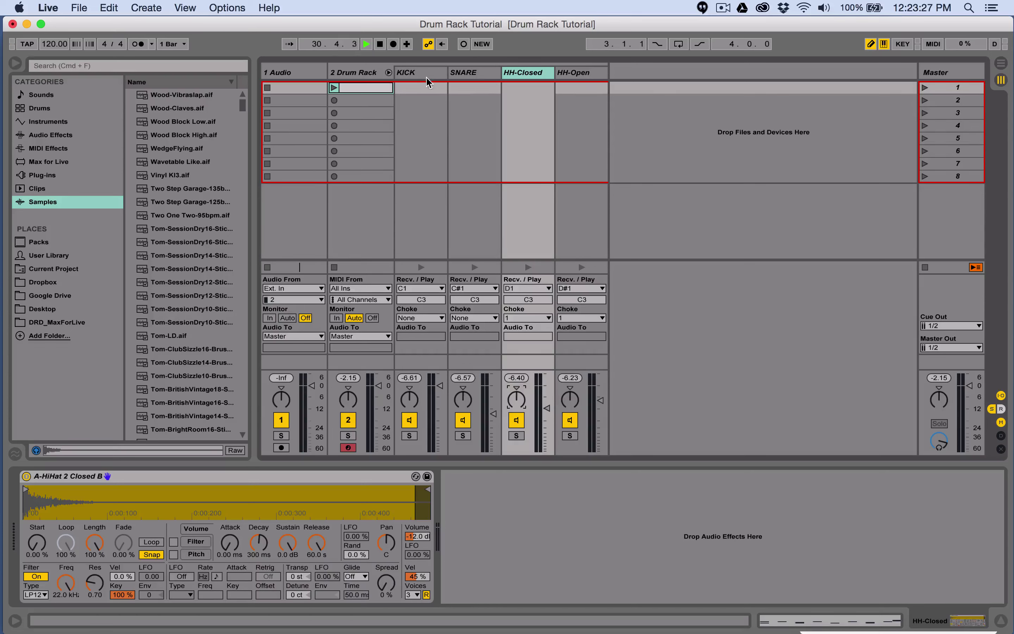
click(380, 44)
Compare the devices shown for the KICK and SNARE chains with those shown for the whole Drum Rack track.
click(429, 71)
click(476, 74)
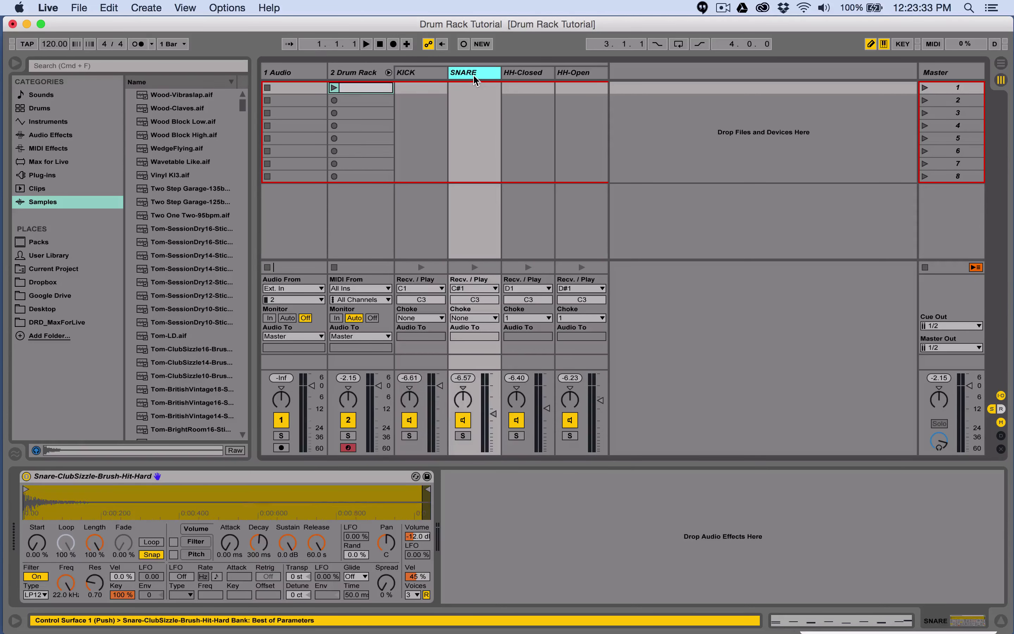
click(362, 74)
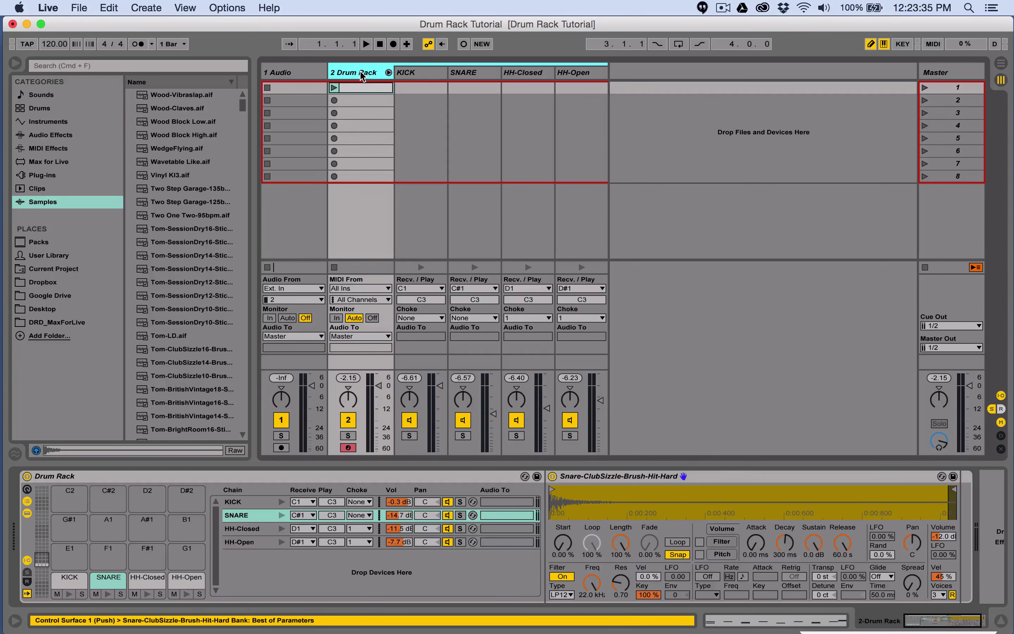
click(422, 73)
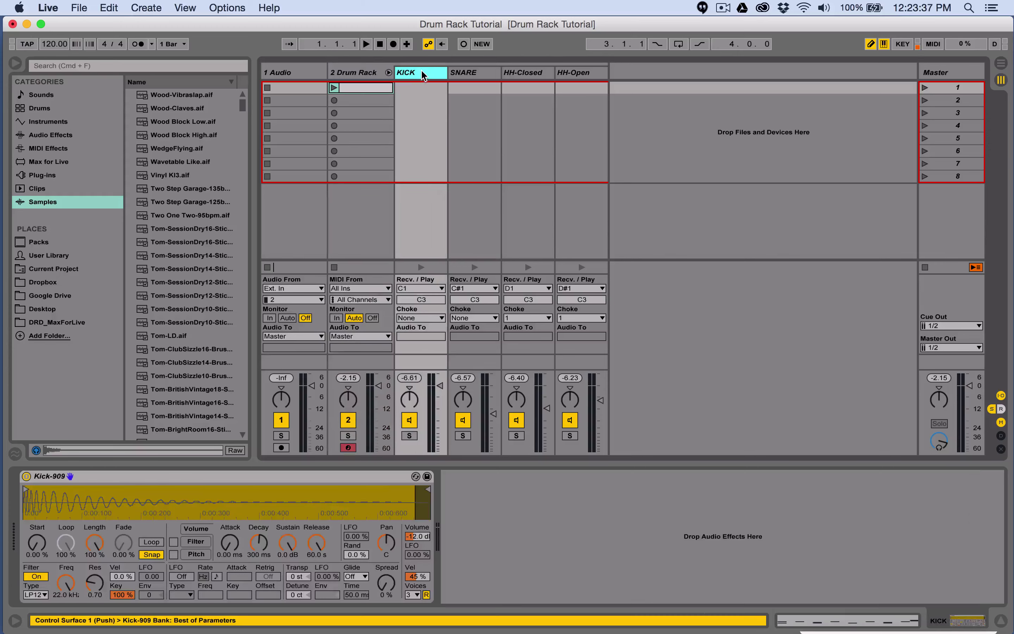
click(367, 74)
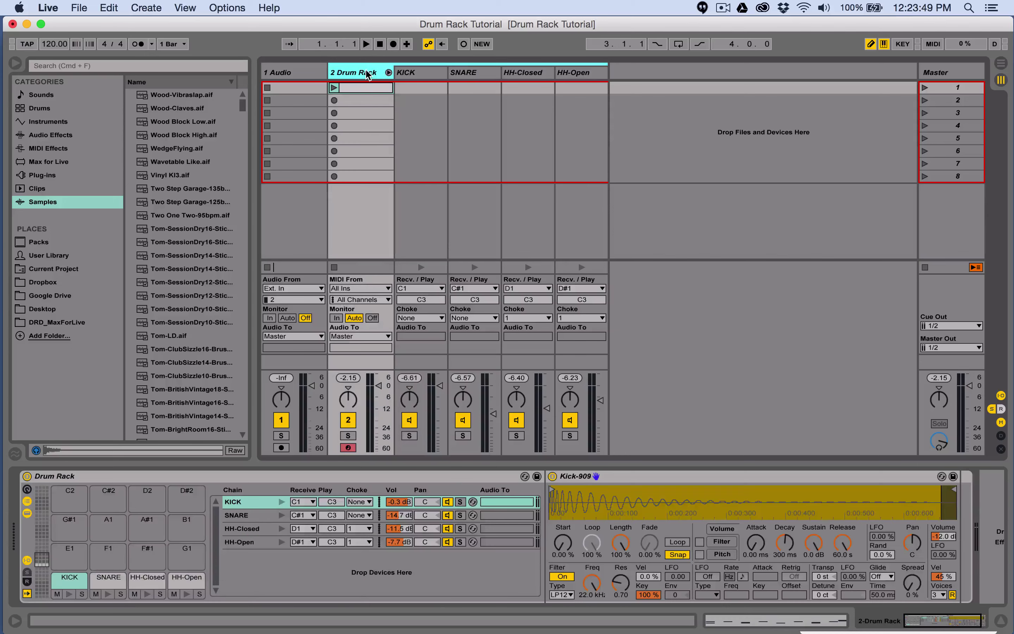
Add an EQ Eight audio effect after the Kick-909 sampler on the KICK chain.
click(423, 72)
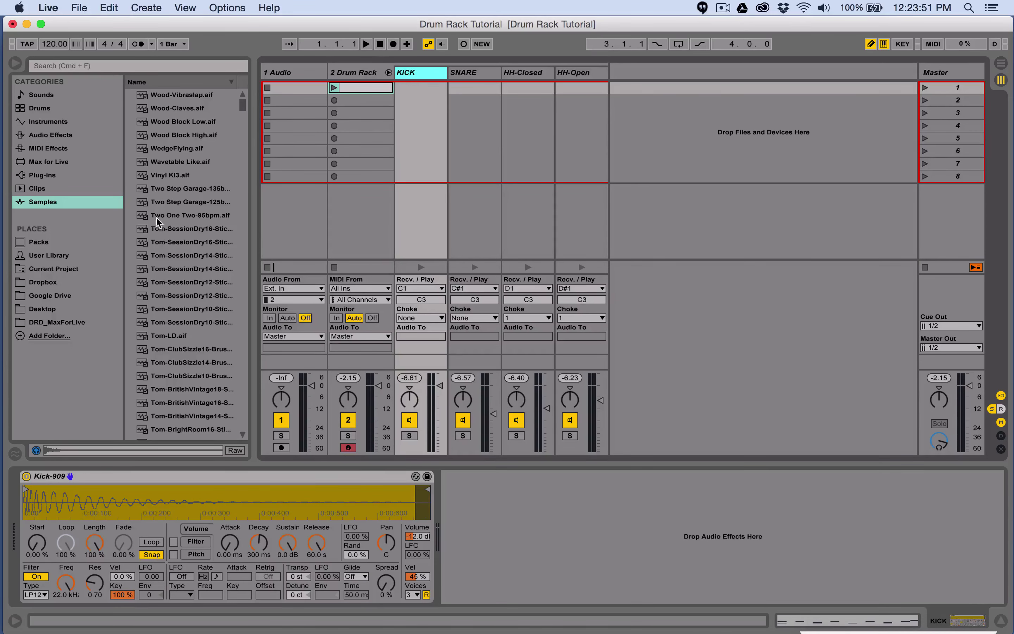
click(53, 133)
click(176, 229)
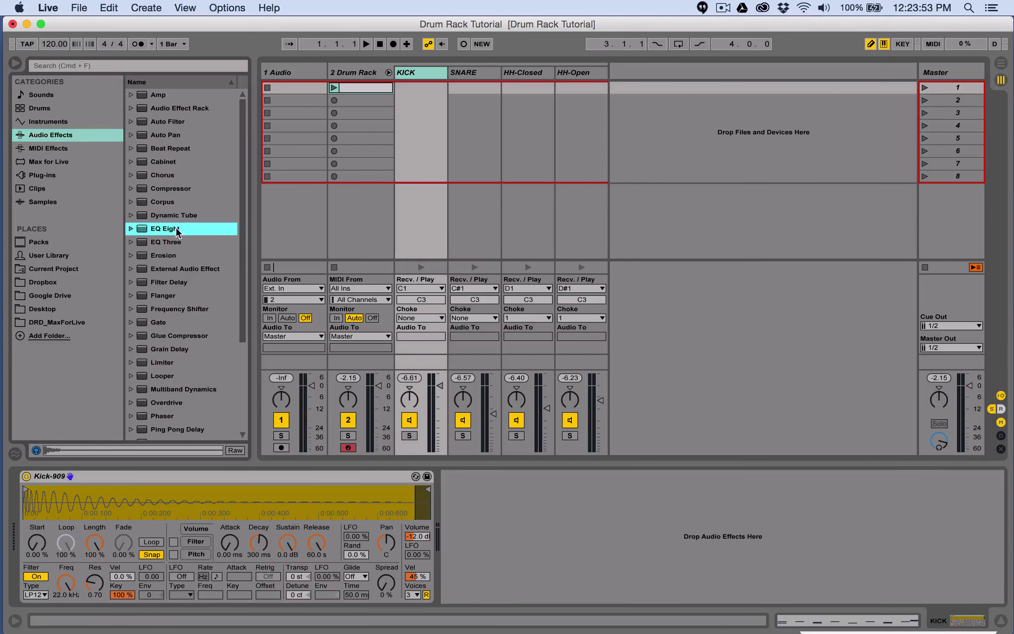
drag(176, 230, 465, 517)
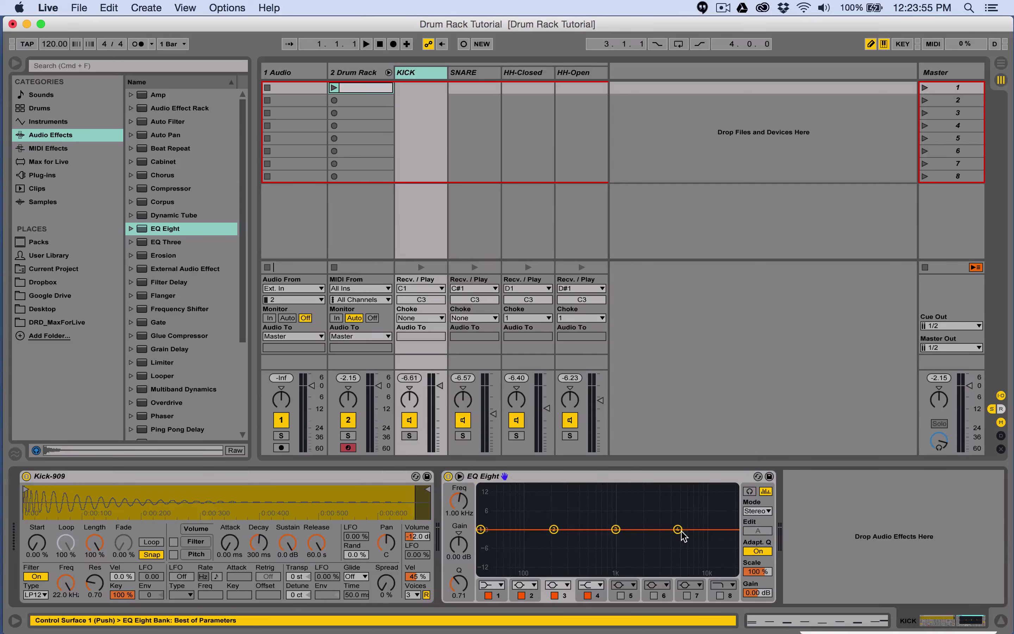
Shape the kick's EQ Eight by lowering the band 4 high shelf and cutting band 2 by 9.55 dB at 180 Hz.
drag(678, 529, 622, 560)
click(553, 529)
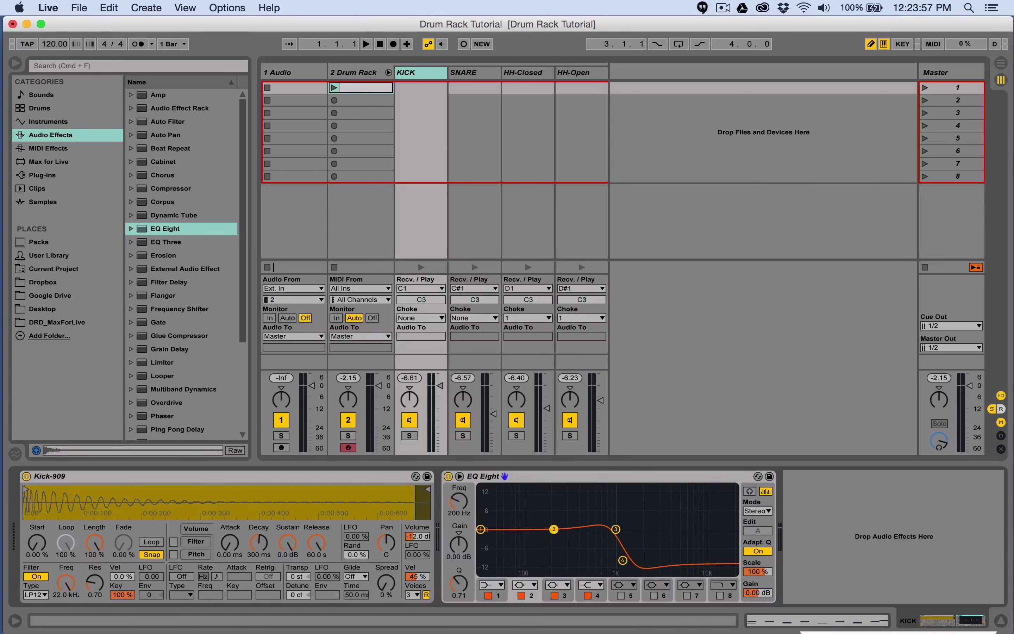
drag(553, 529, 551, 559)
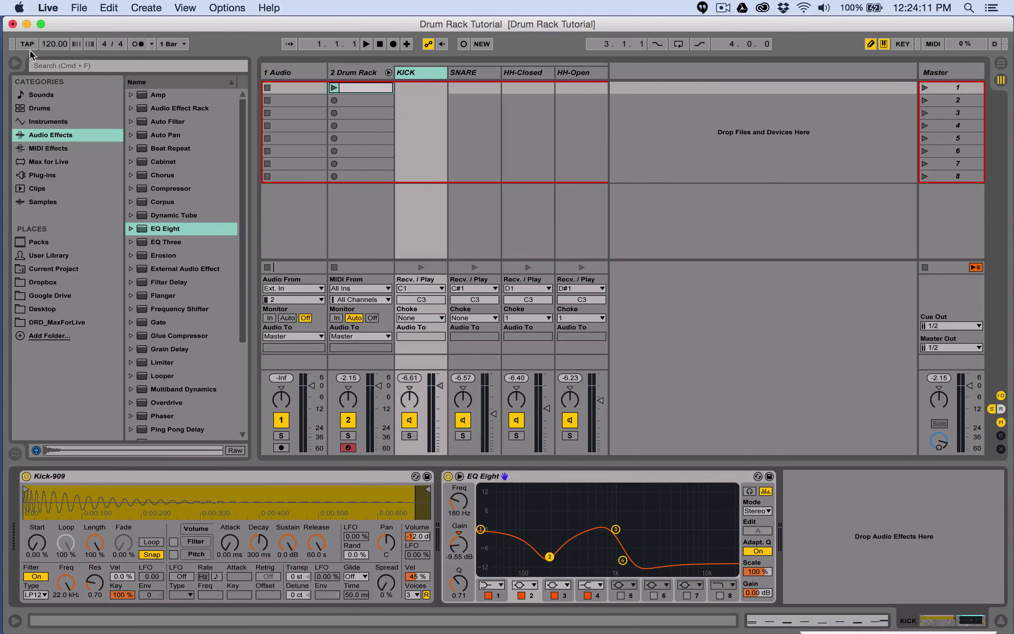
Hide the browser and insert a return track.
click(15, 64)
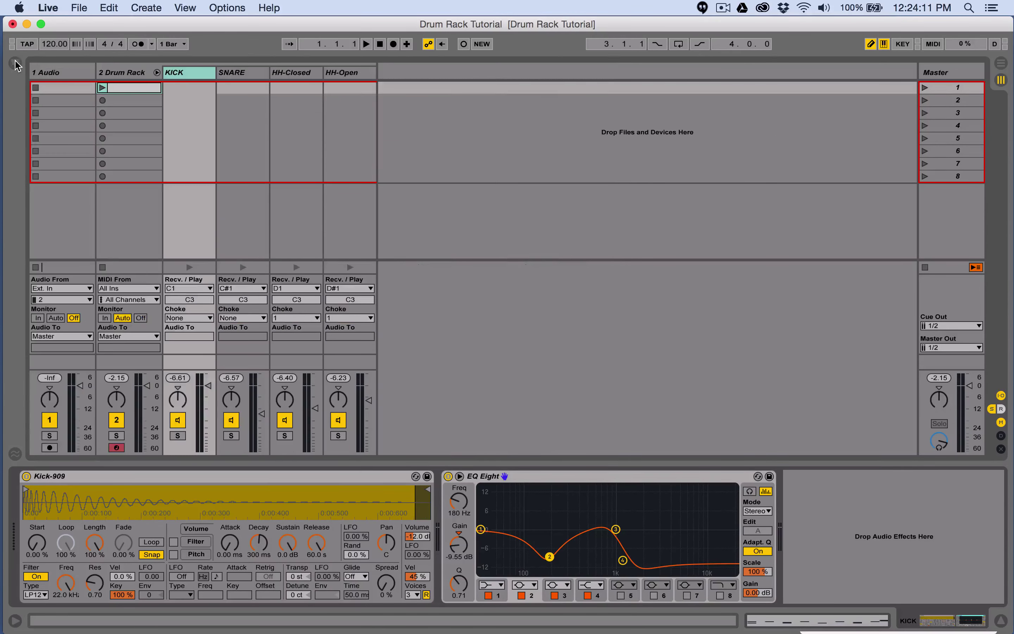
click(148, 6)
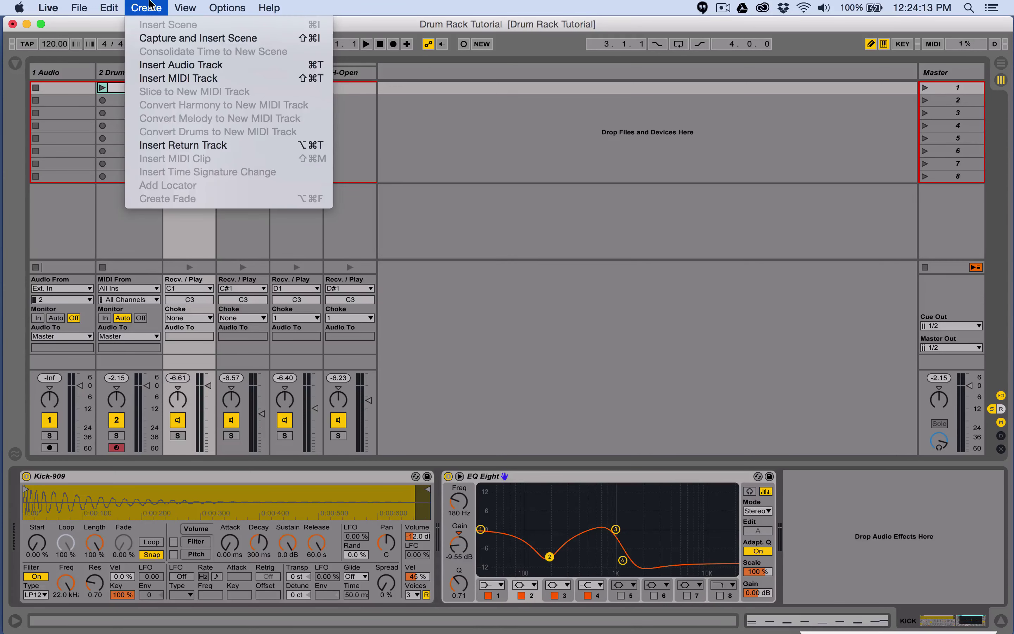
click(195, 145)
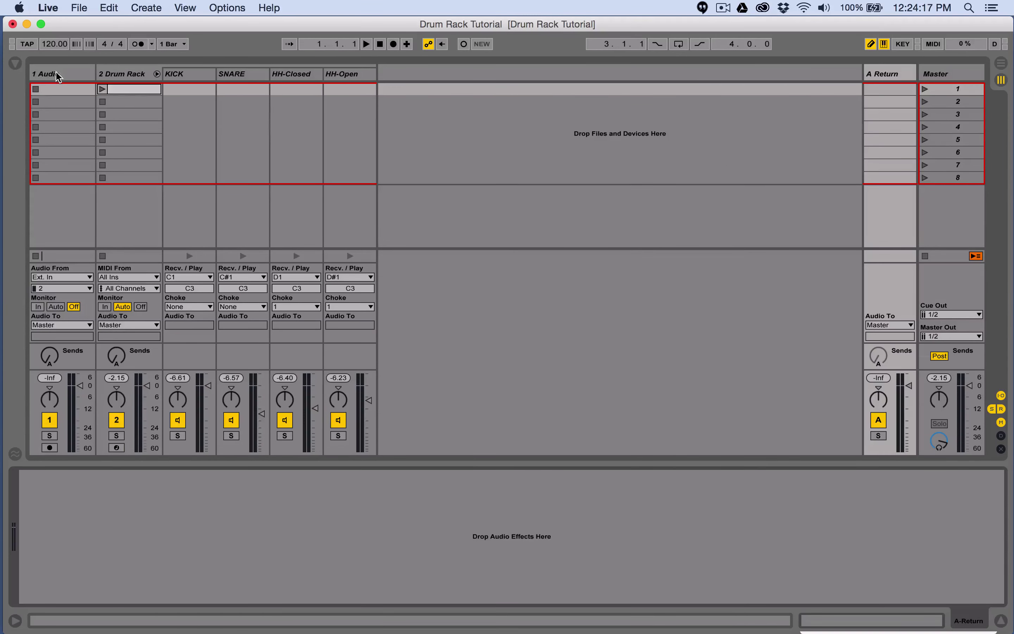
Load the Drums Room preset from the Reverb Room presets onto return track A, check its Dry/Wet control and hide the browser.
click(15, 64)
scroll(180, 329, down, 3)
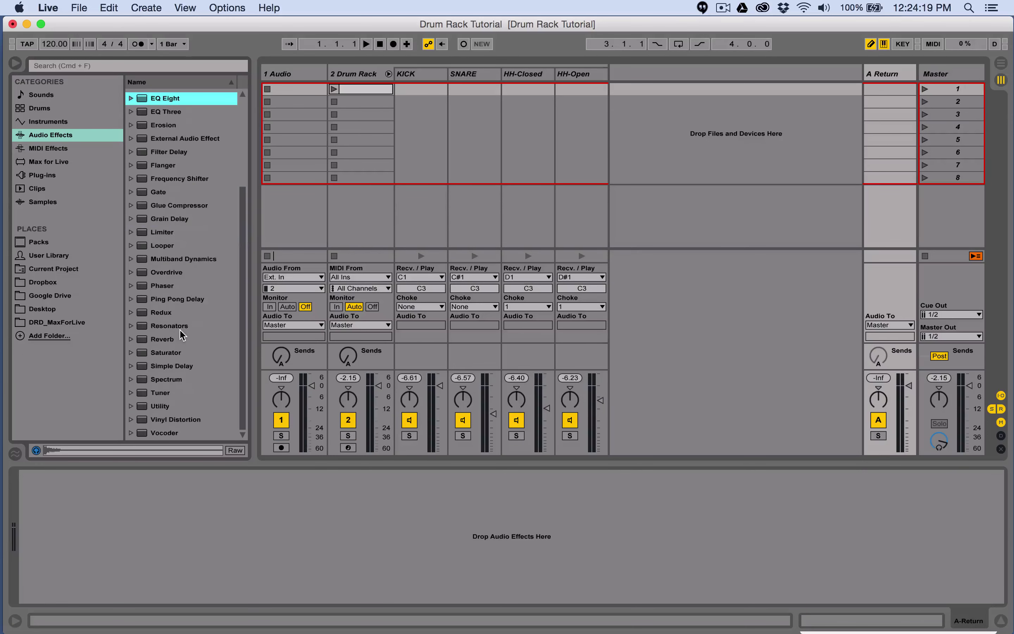
click(132, 339)
click(139, 365)
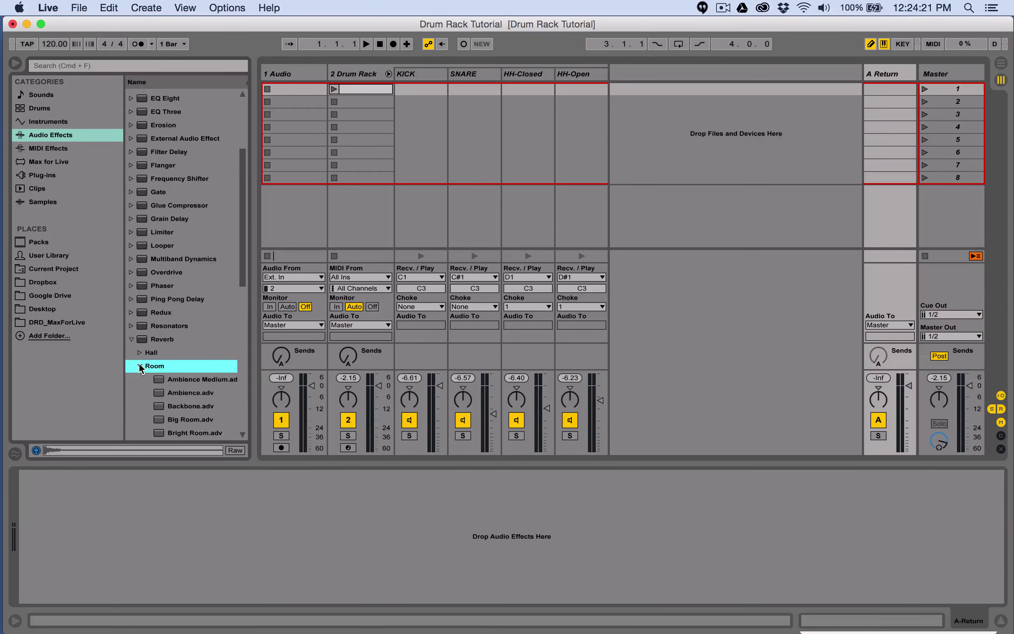
scroll(141, 366, down, 5)
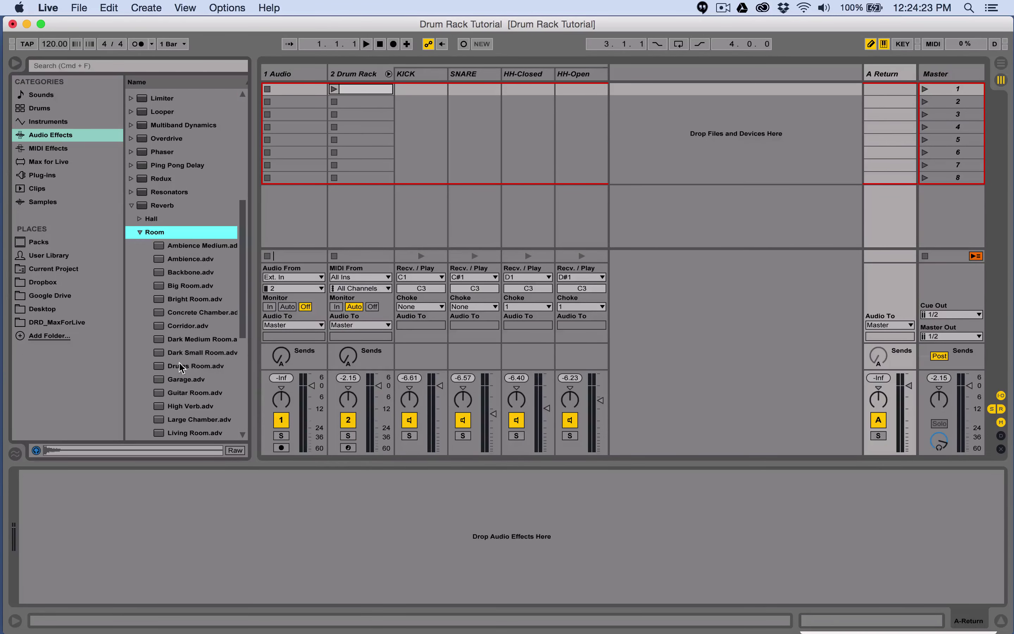
drag(181, 368, 894, 71)
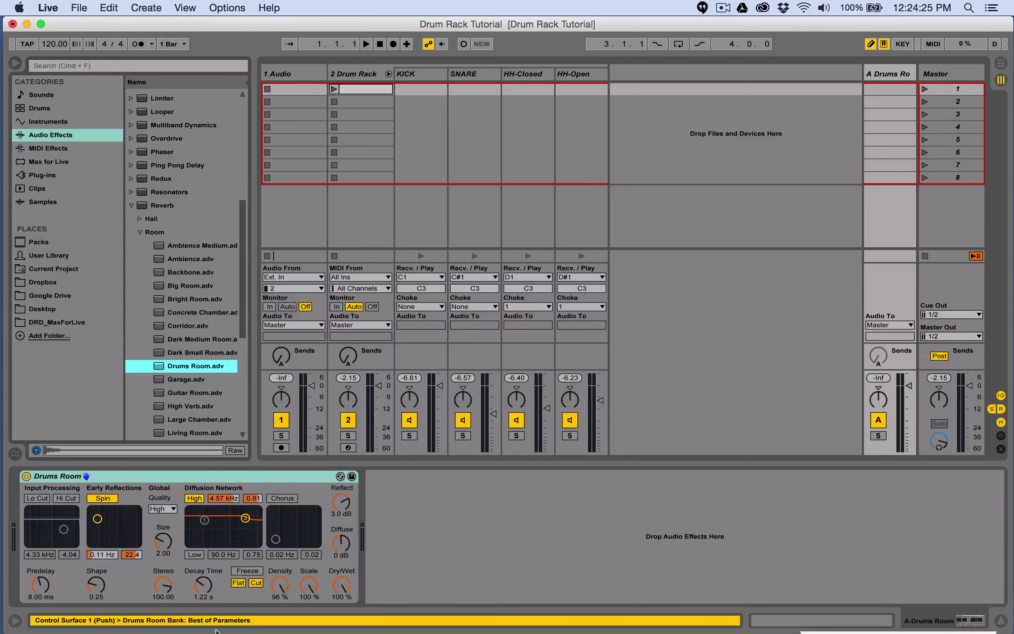
click(339, 590)
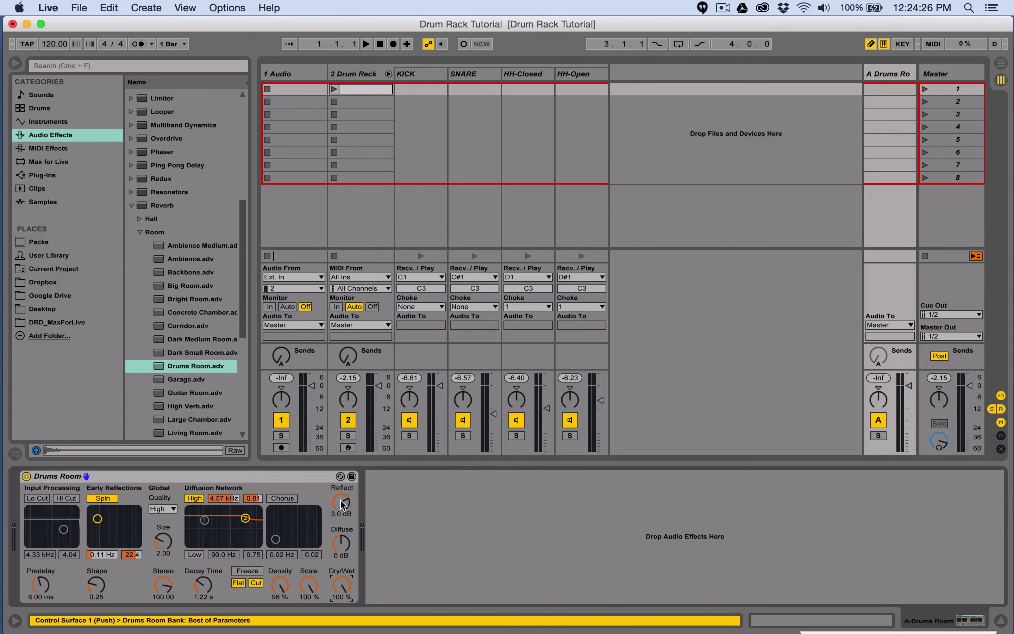
click(17, 63)
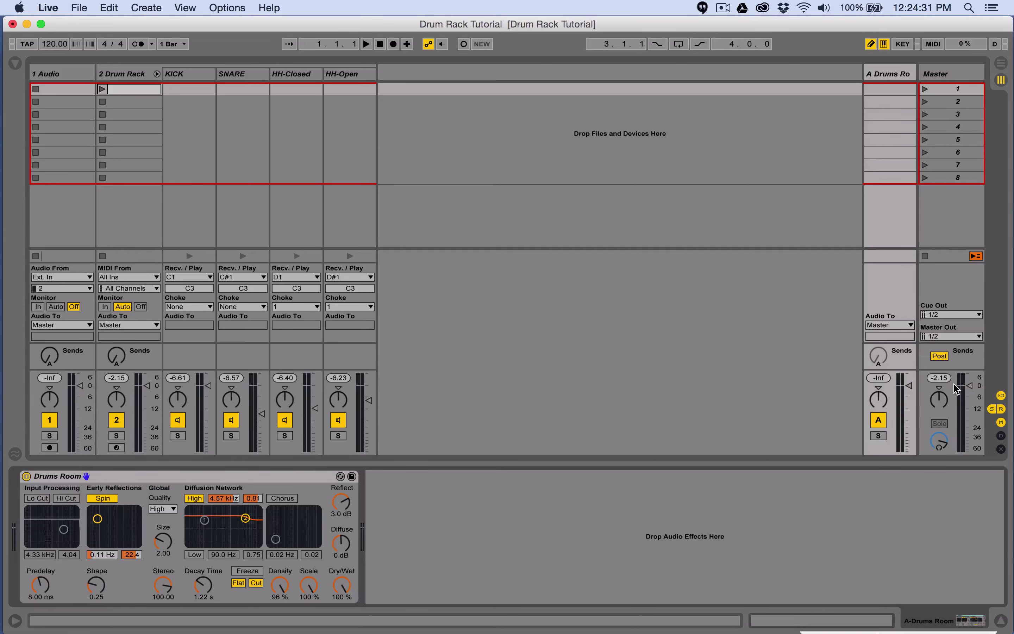
Examine the Drum Rack track's Send A control in the mixer and bring the rack's pads into view.
click(119, 74)
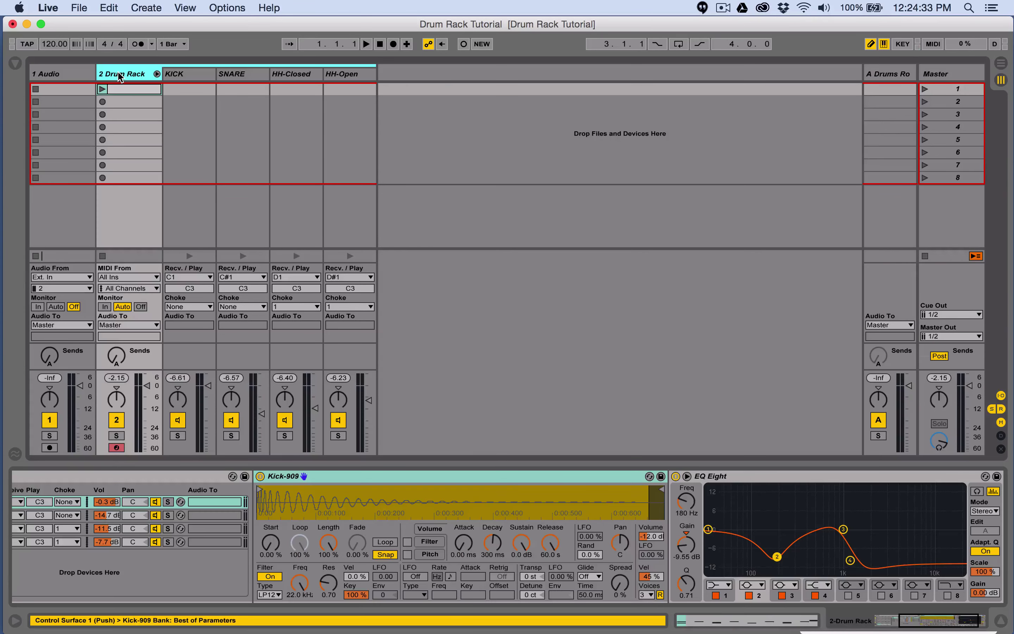
click(117, 355)
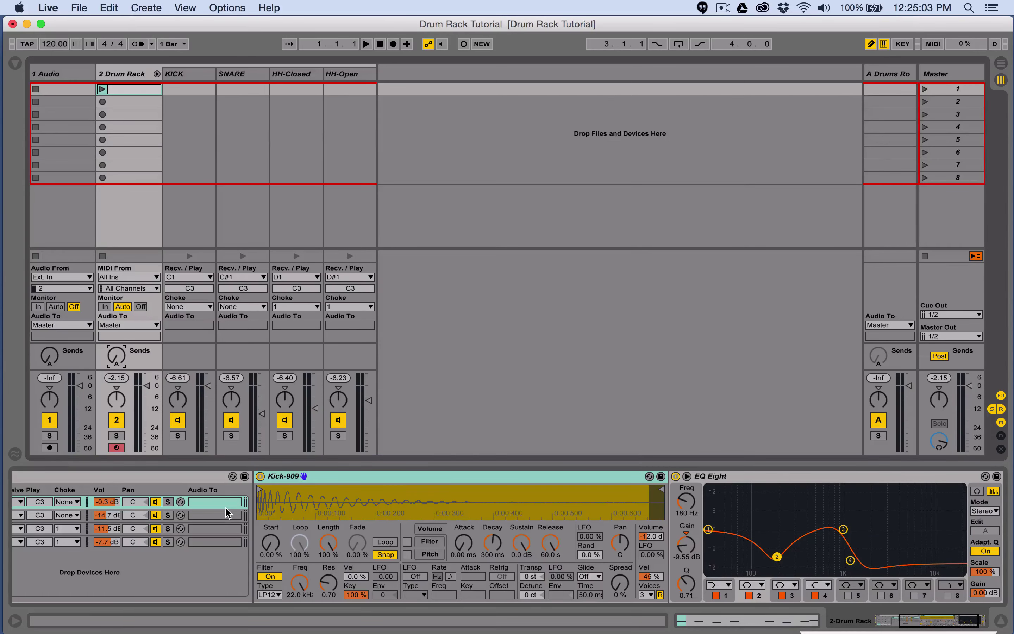
scroll(182, 491, left, 10)
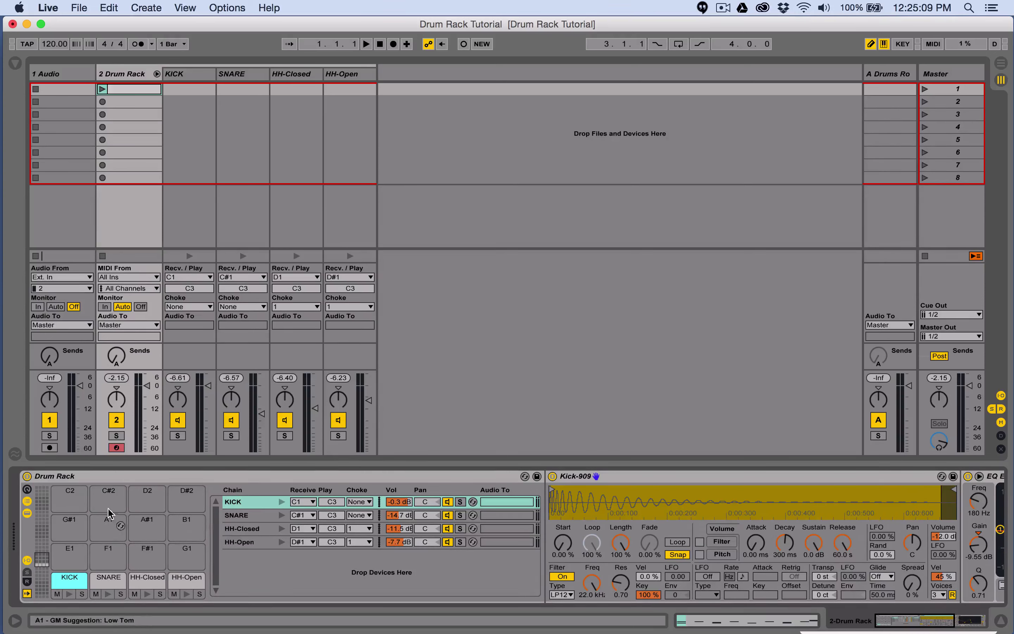
Reveal the Drum Rack's internal return chains section beneath its chain list.
click(53, 477)
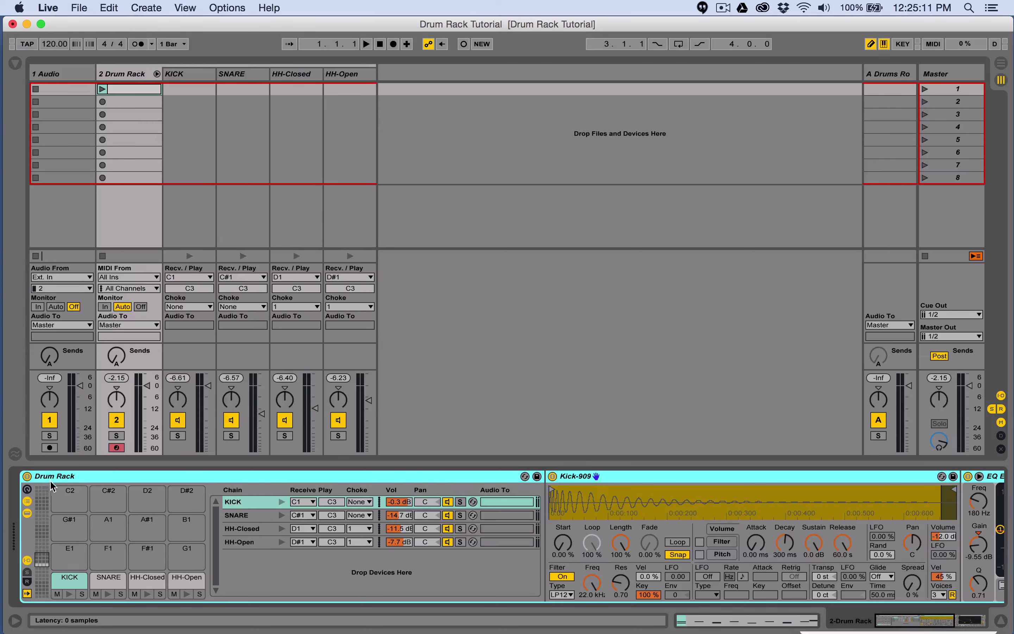
click(27, 502)
click(26, 501)
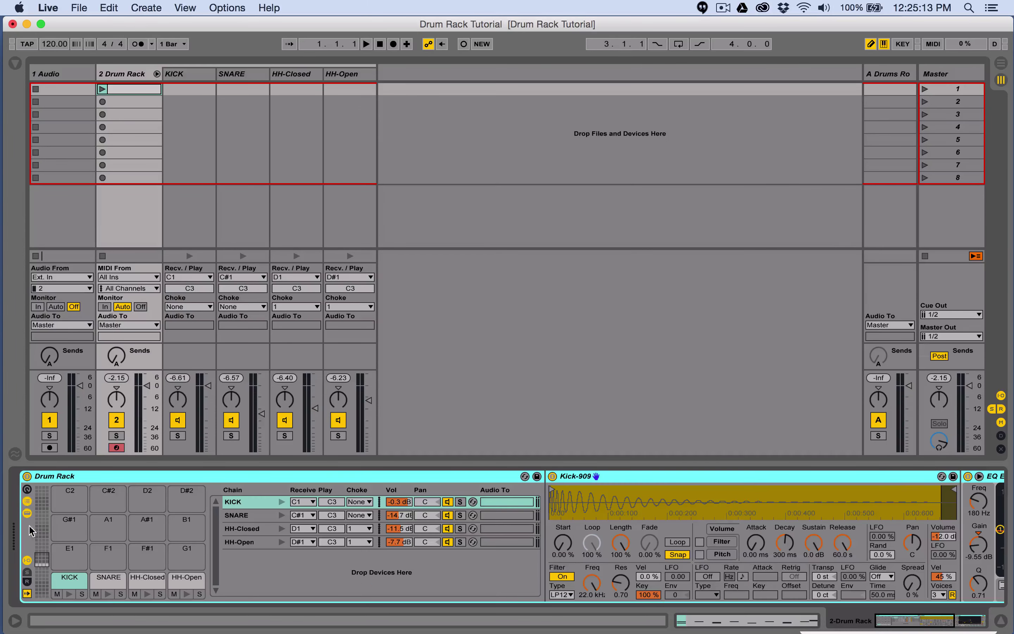
click(27, 582)
click(27, 582)
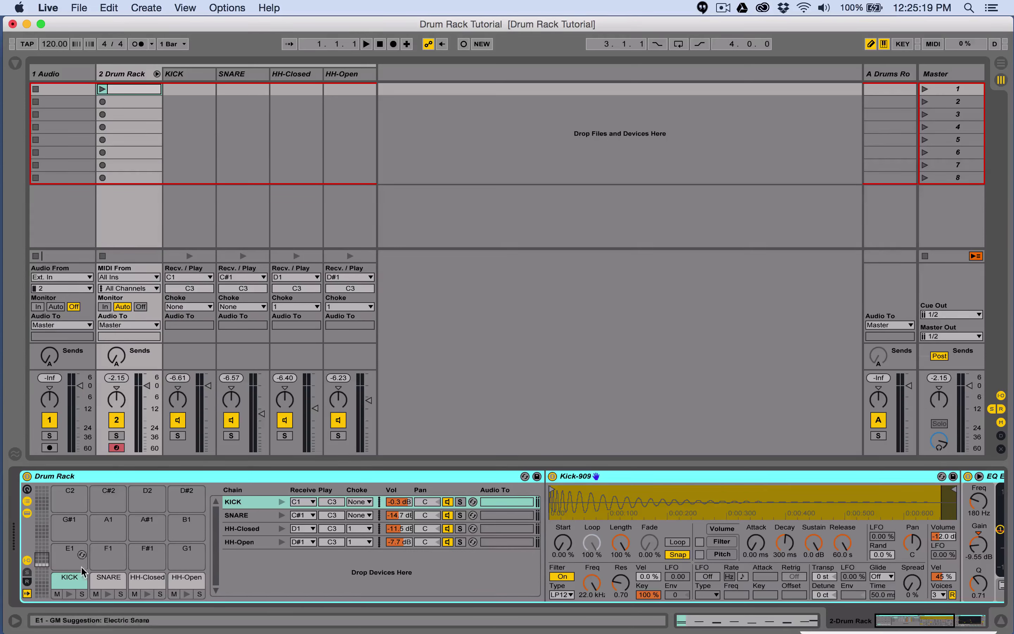
click(28, 582)
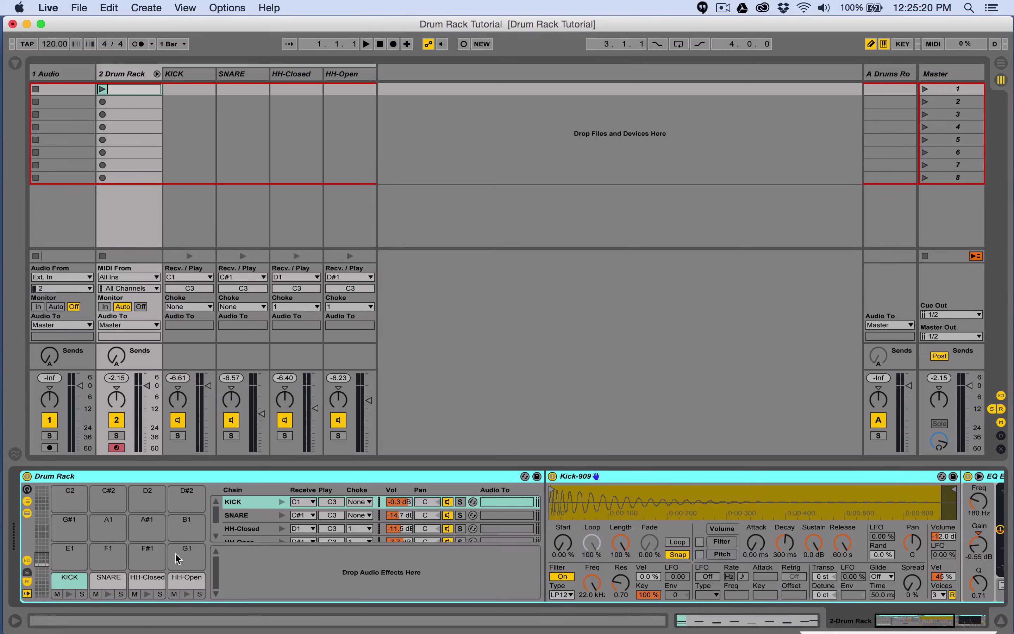
Create a return chain in the Drum Rack, check the HH-Open chain's send in the mixer and bring the rack back into view.
right_click(322, 569)
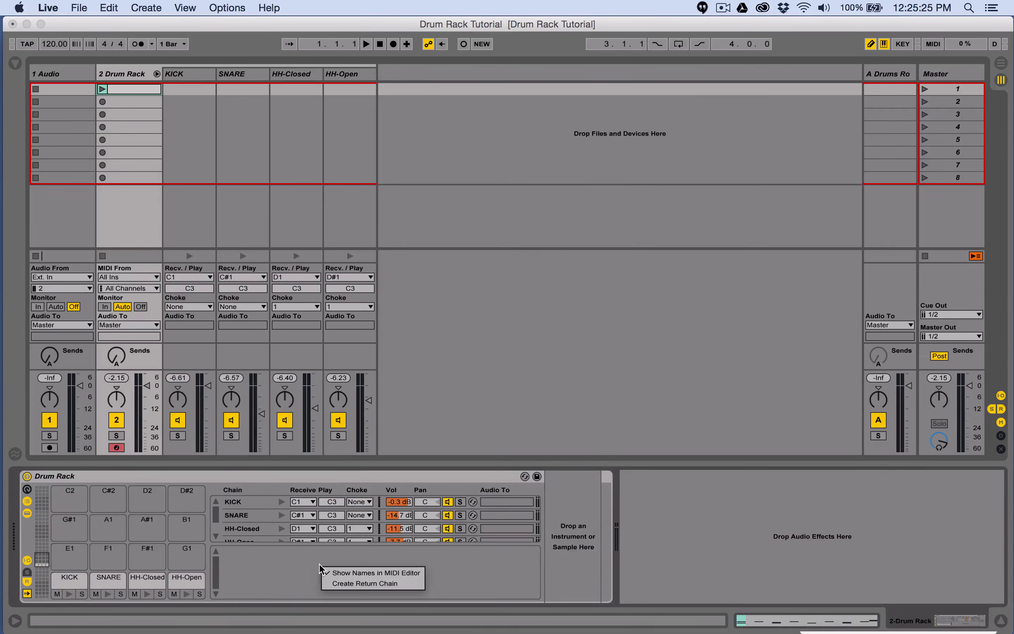
click(342, 583)
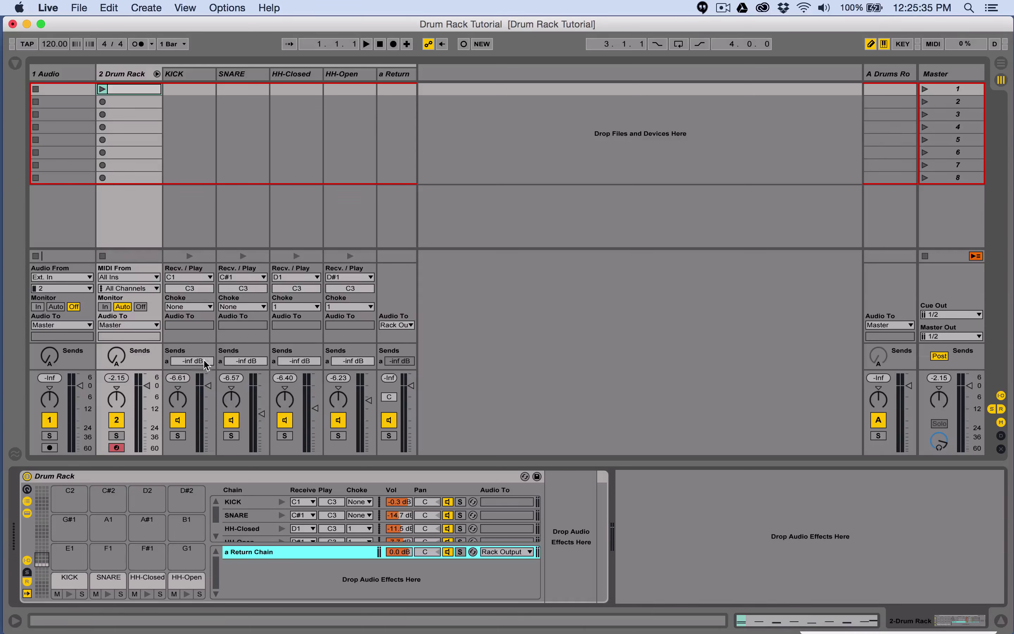
drag(357, 362, 355, 361)
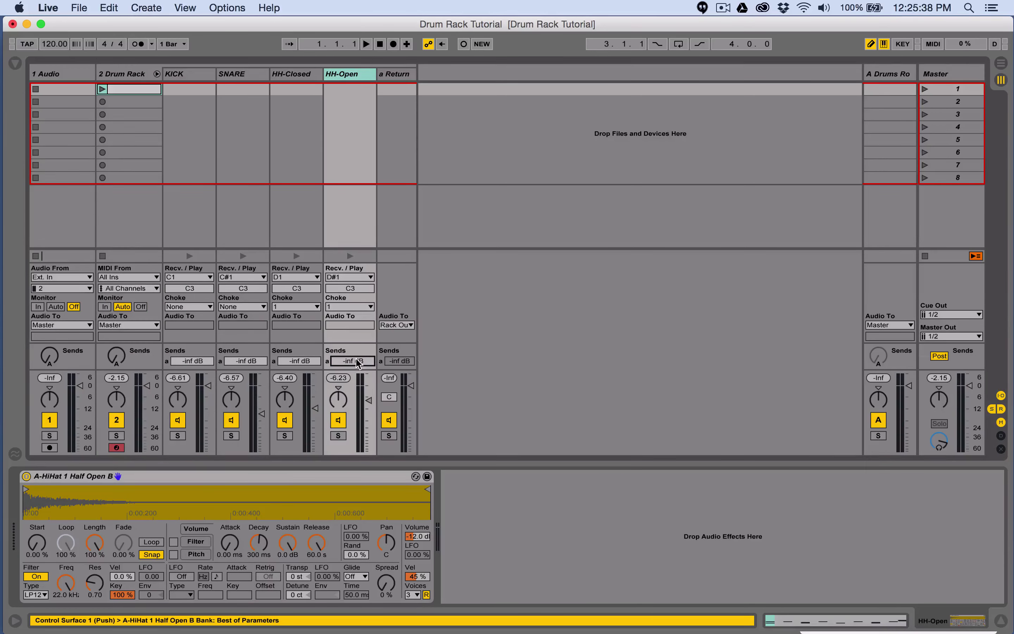
click(122, 71)
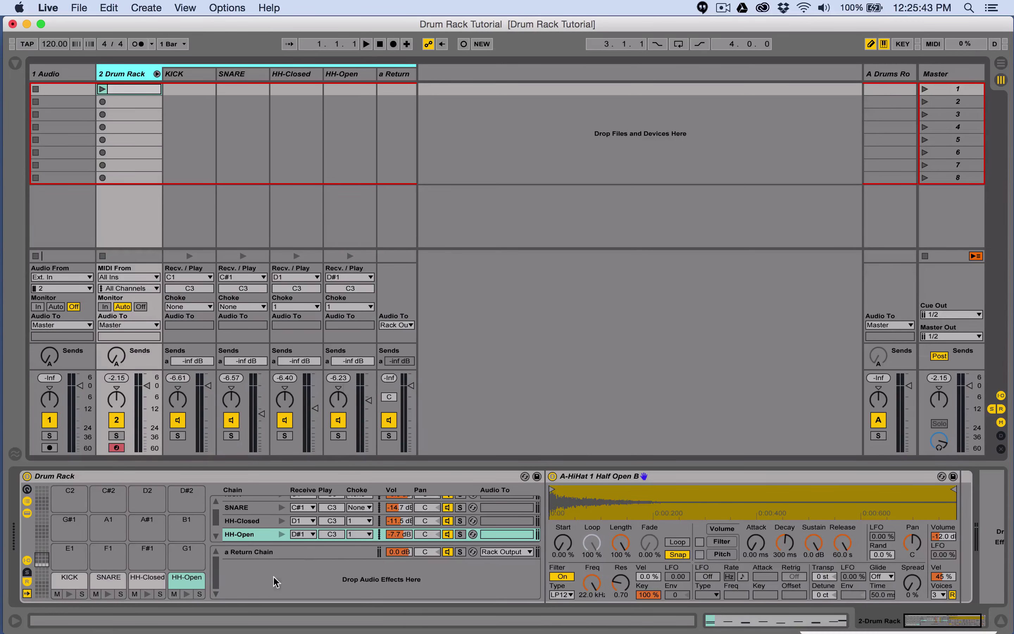
Check the reverb on return track A and route the Drum Rack's return chain output to A-Drums Room | Track In.
click(255, 553)
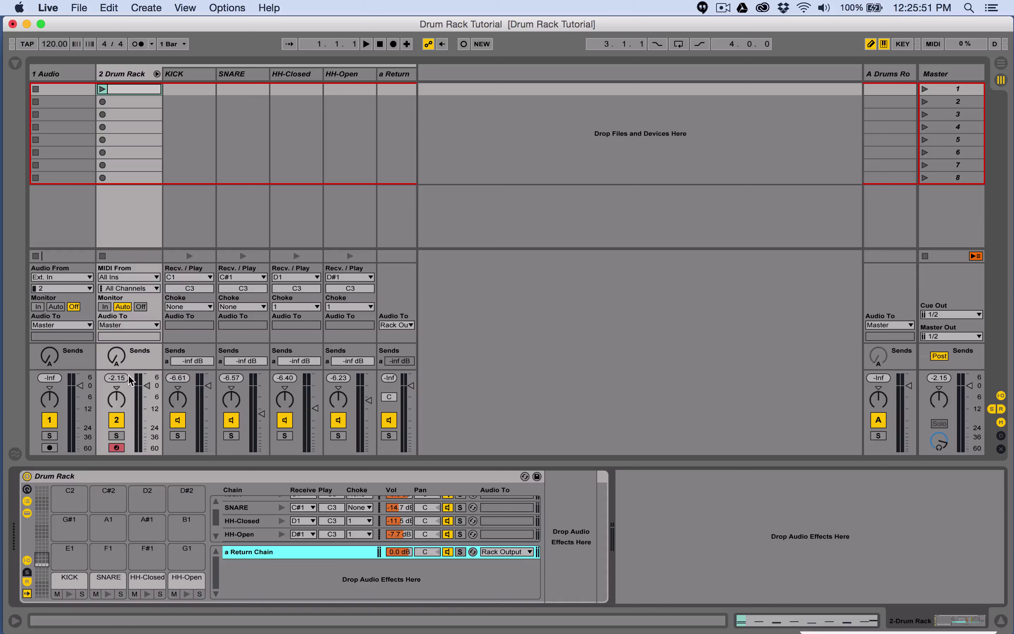
click(527, 558)
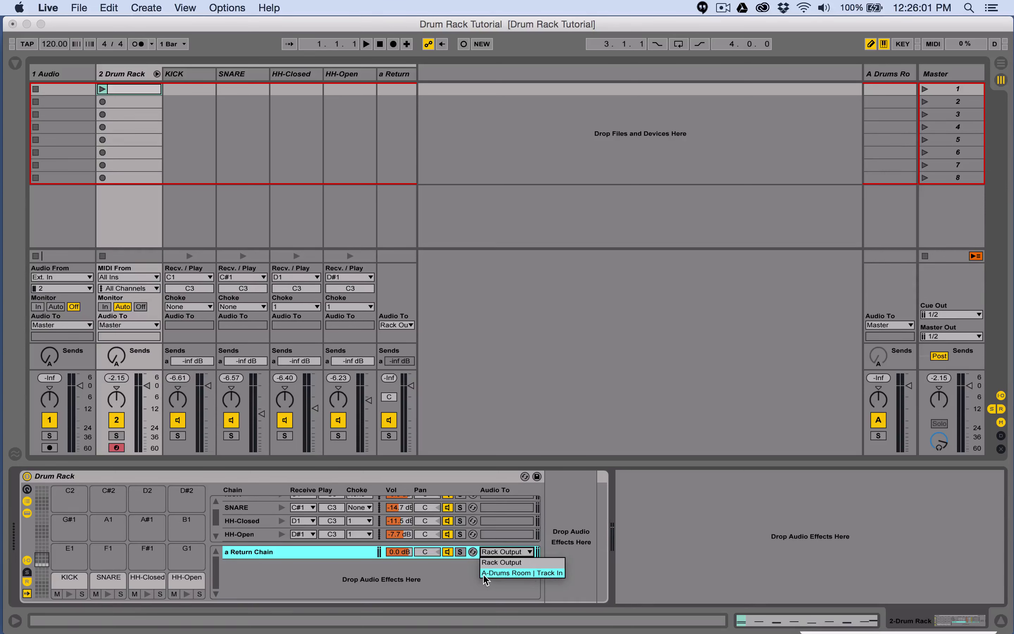
click(897, 77)
click(897, 77)
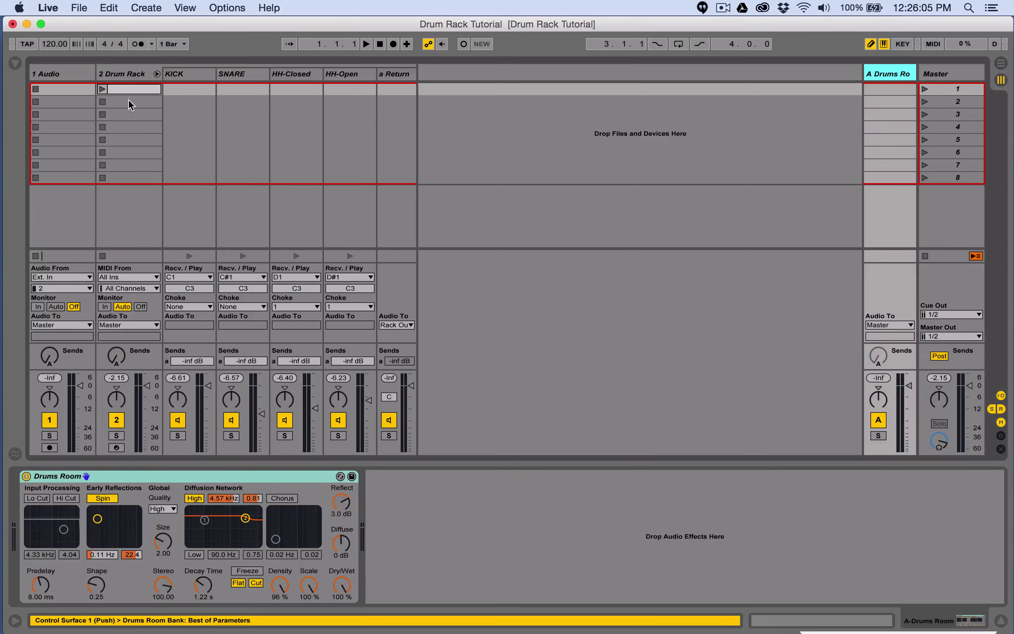
click(137, 76)
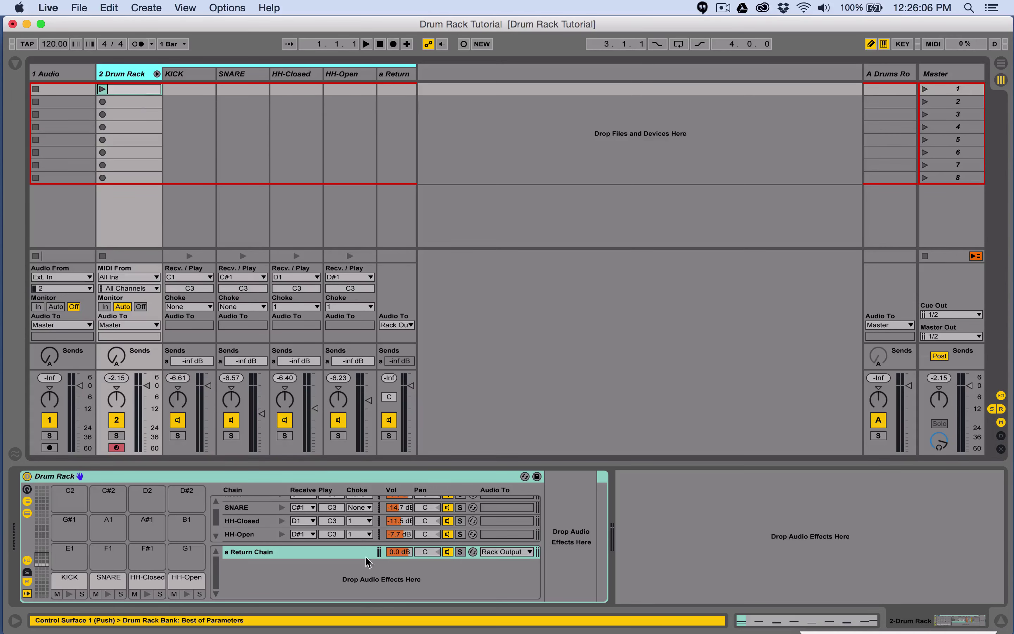
click(506, 553)
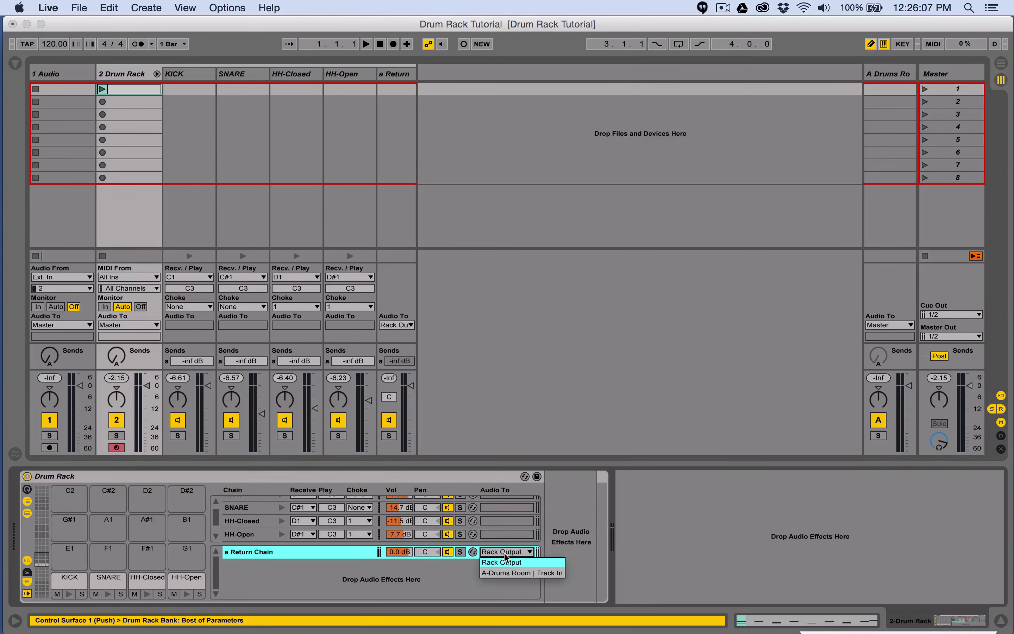
click(512, 572)
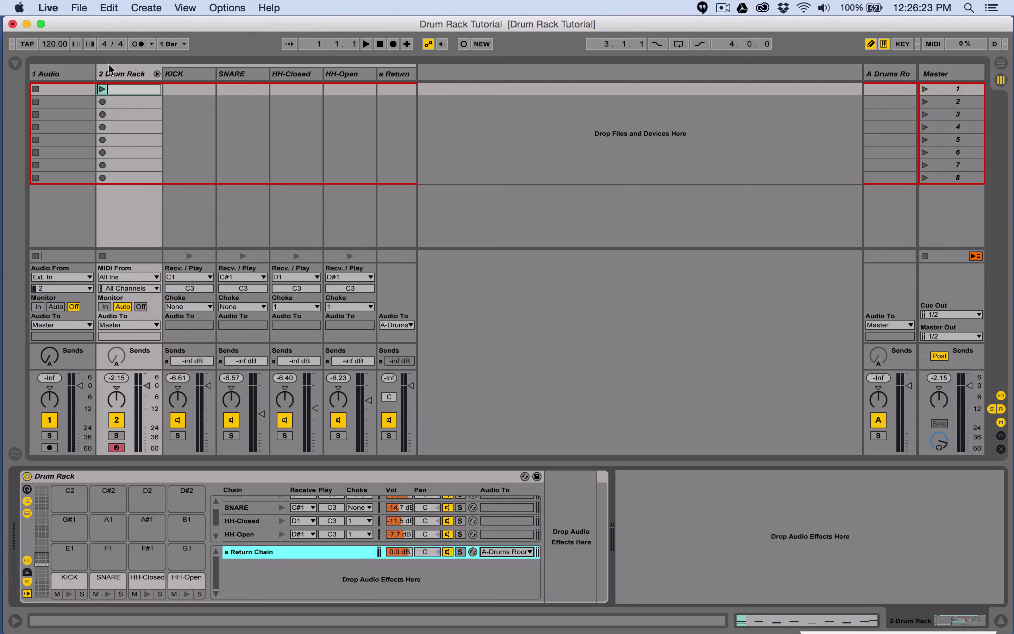
Play the drum clip and set the chain sends to 0.0 dB for HH-Closed and HH-Open, -2.2 dB for SNARE and -37.0 dB for KICK.
click(102, 89)
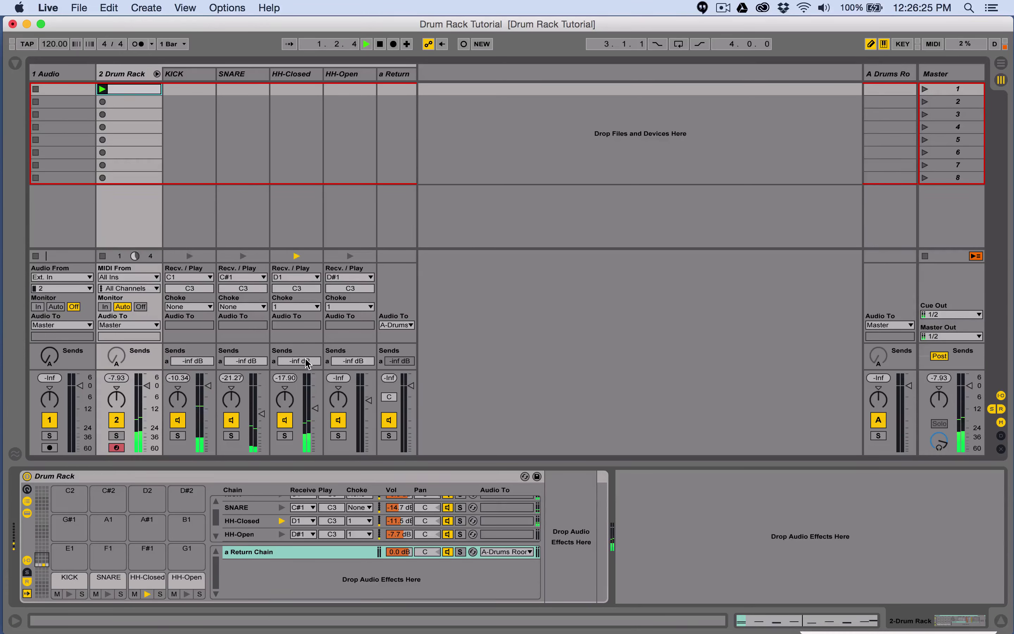
drag(307, 363, 352, 348)
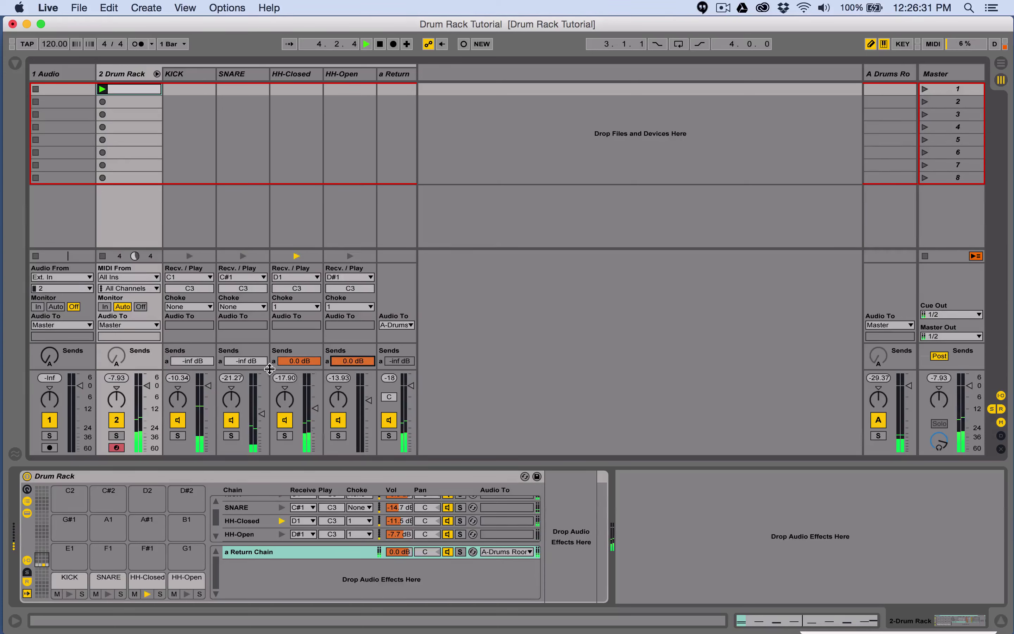
drag(255, 361, 255, 340)
drag(198, 360, 198, 350)
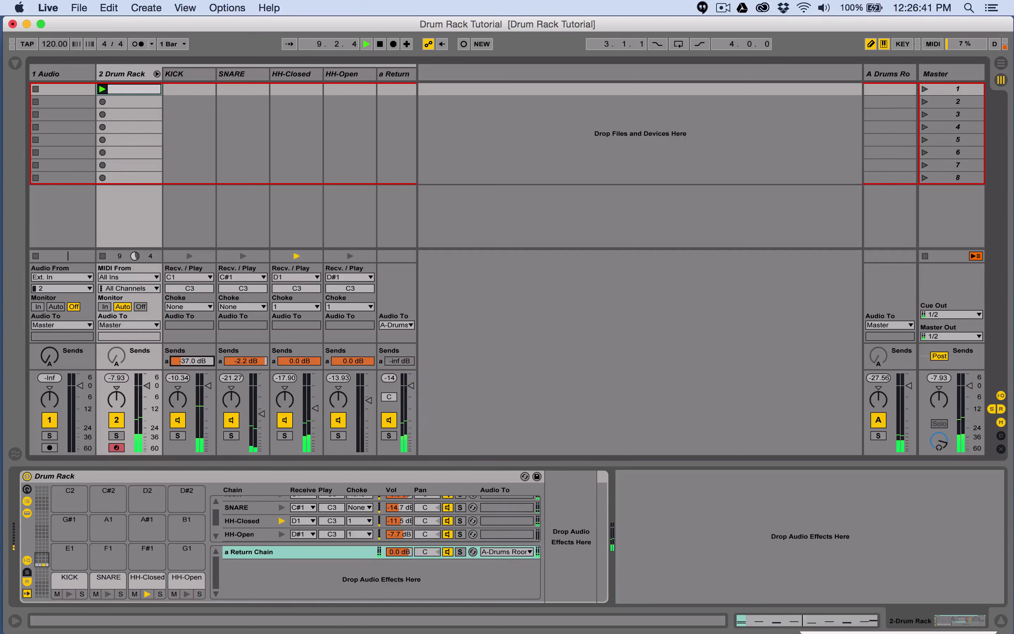
Lower the HH-Closed chain's volume to -14.7 dB and stop playback.
drag(315, 408, 315, 425)
drag(315, 425, 315, 414)
click(381, 44)
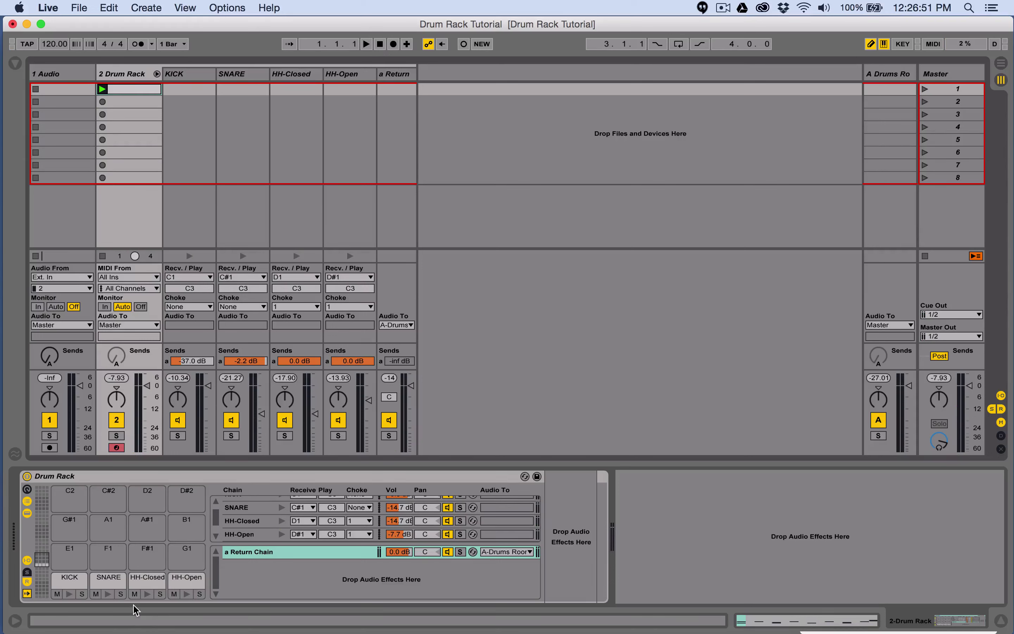